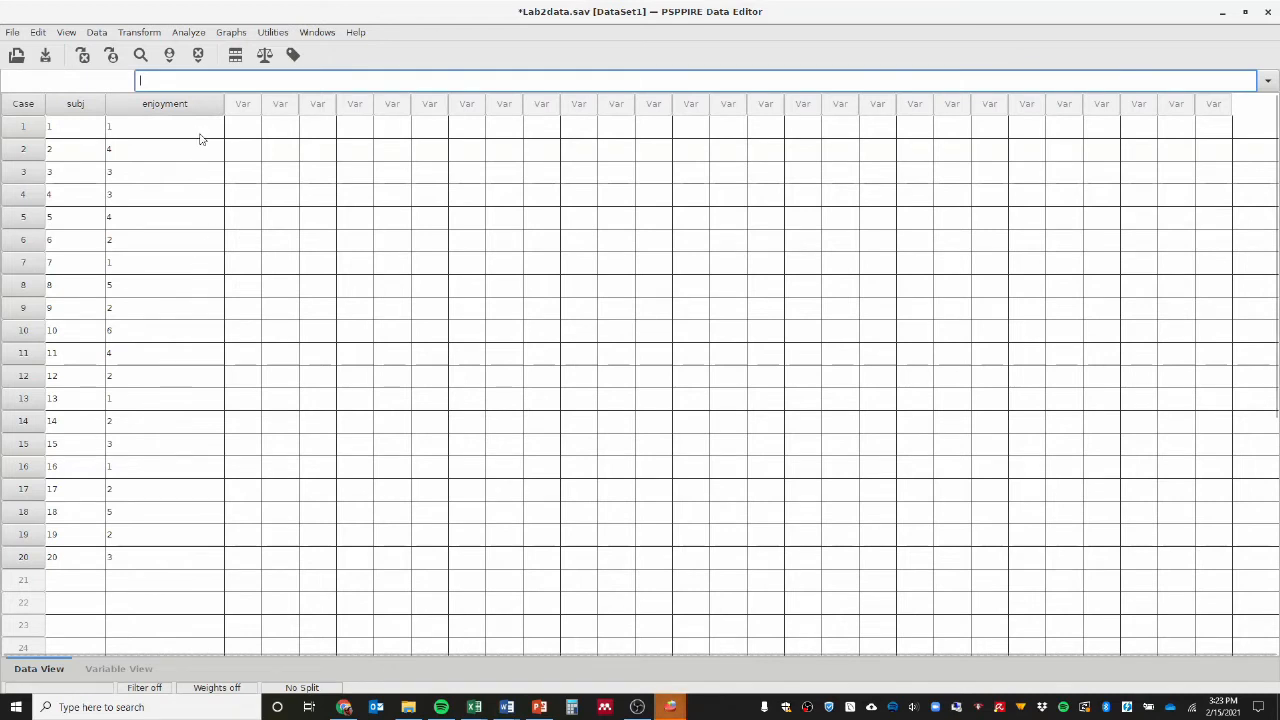
Run a Frequencies analysis on the enjoyment variable with the preselected statistics and show its output.
{"action": "left_click", "coordinate": [184, 36]}
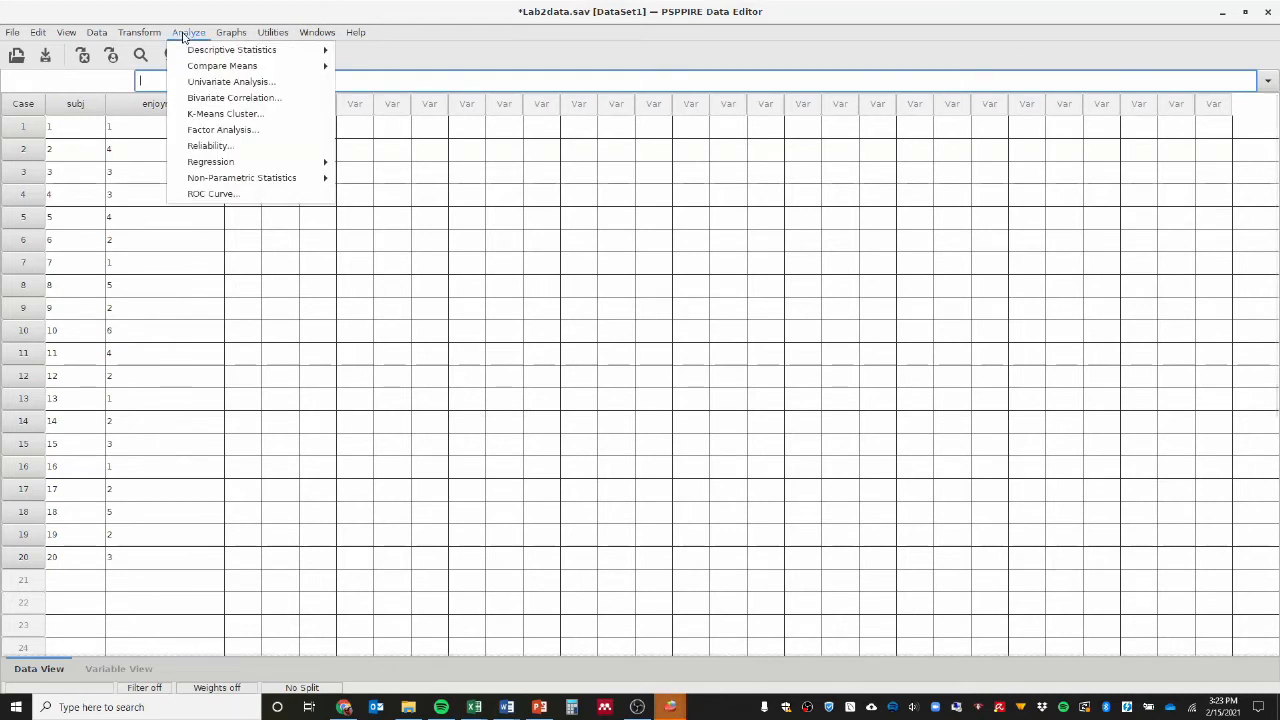
{"action": "mouse_move", "coordinate": [236, 52]}
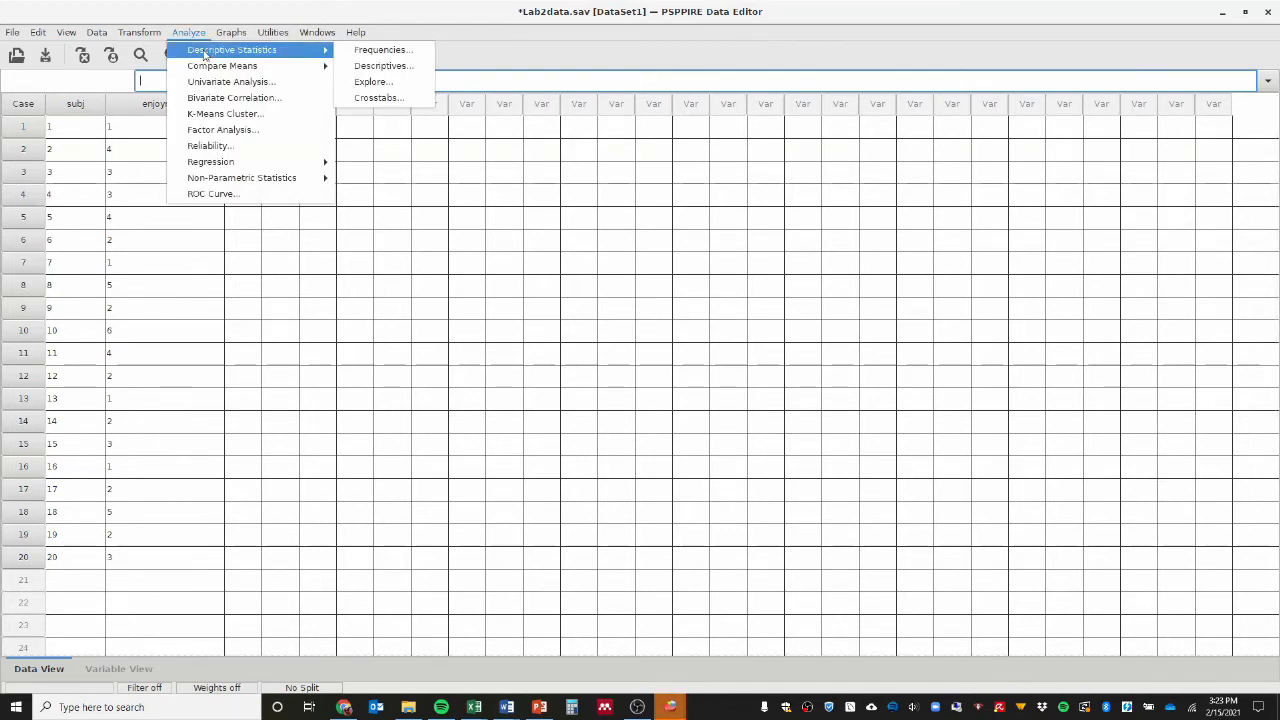
{"action": "left_click", "coordinate": [377, 52]}
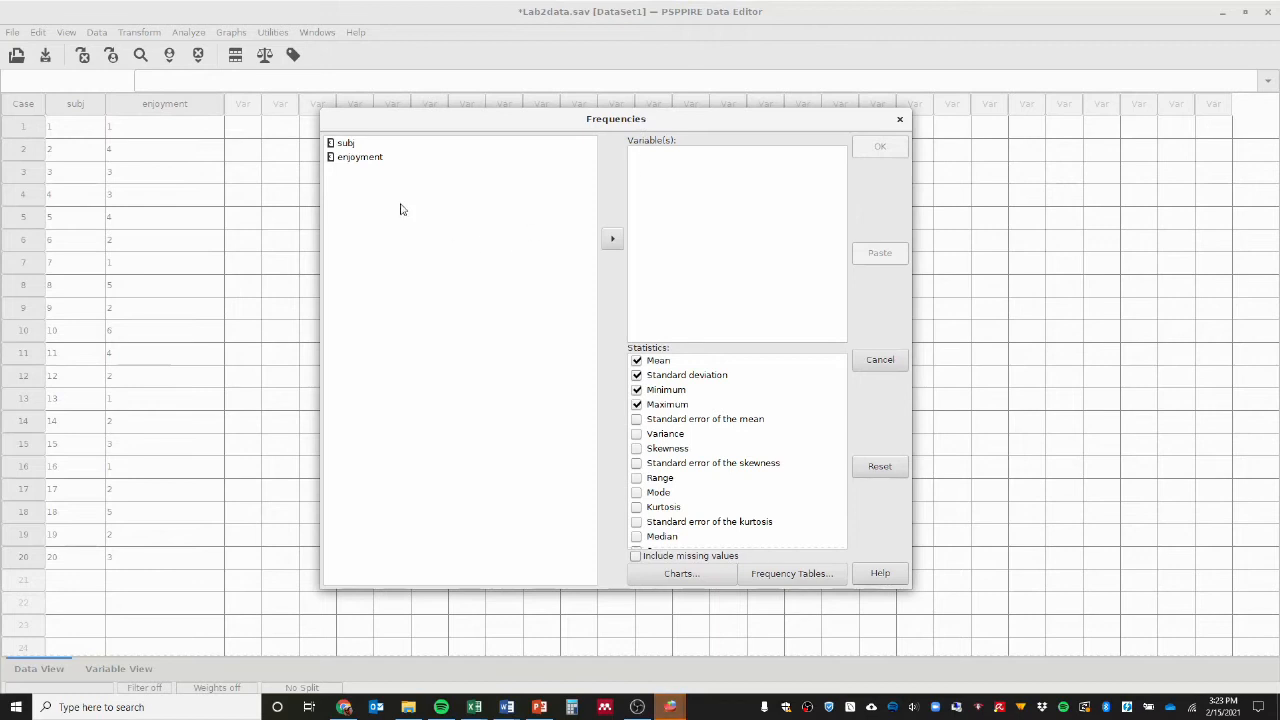
{"action": "left_click", "coordinate": [377, 162]}
{"action": "left_click", "coordinate": [613, 240]}
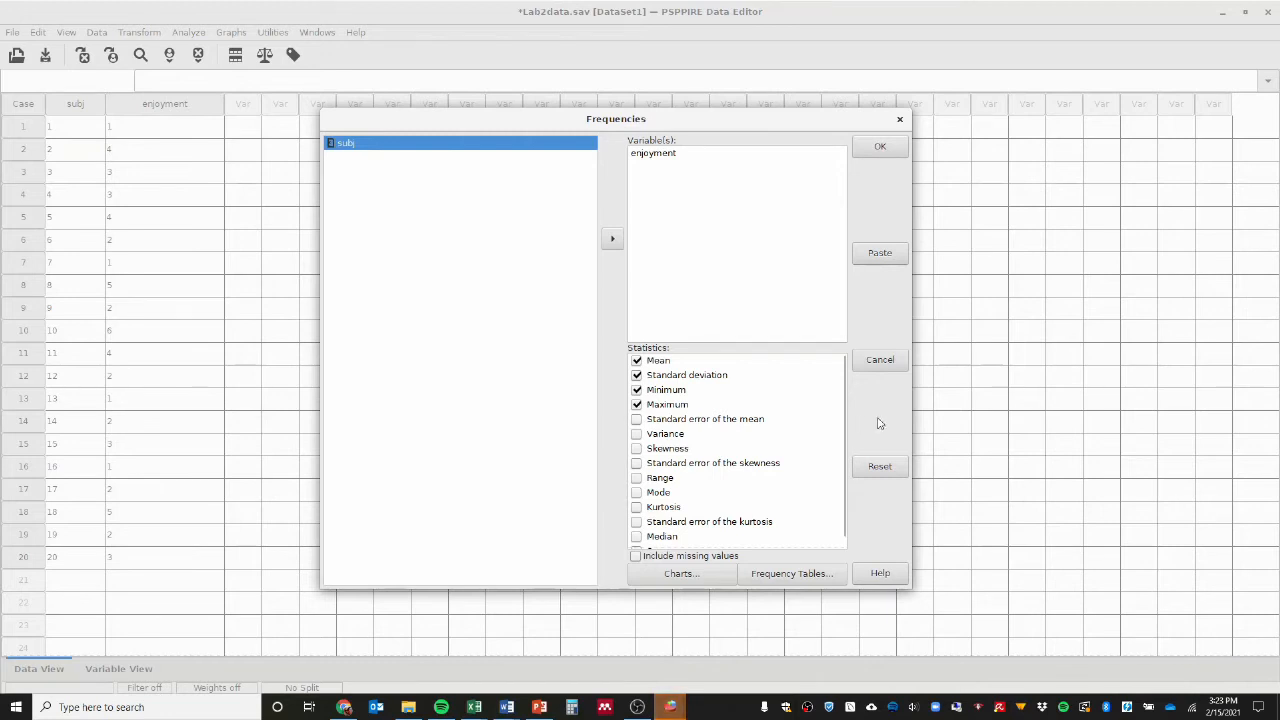
{"action": "left_click", "coordinate": [880, 148]}
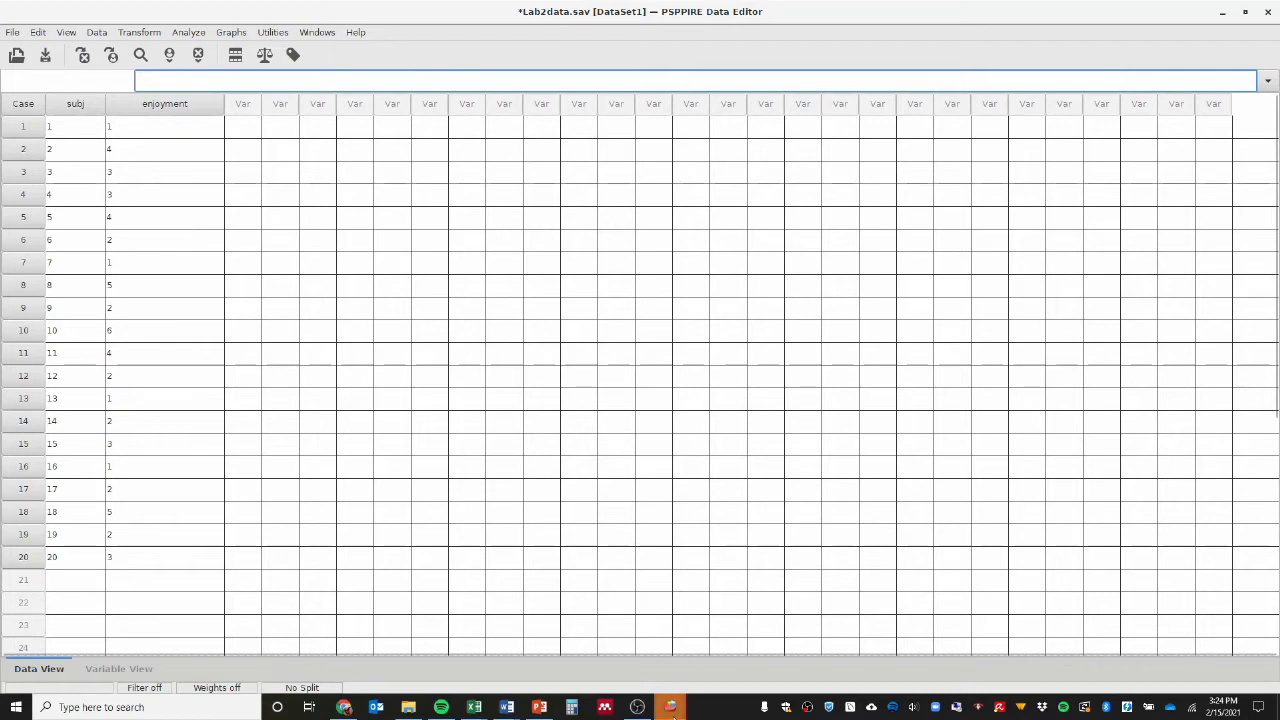
{"action": "mouse_move", "coordinate": [672, 708]}
{"action": "left_click", "coordinate": [636, 650]}
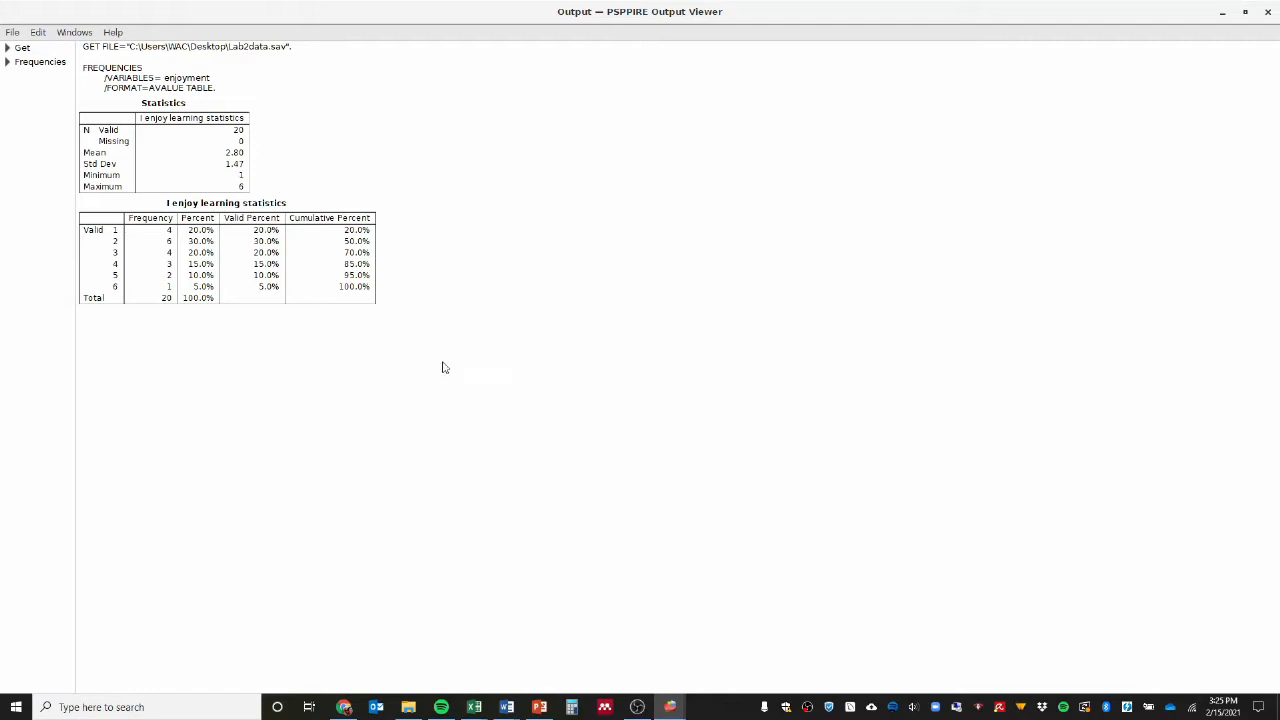
Return to the Lab2data dataset, run Descriptives on the enjoyment variable with the preselected statistics, and show the output.
{"action": "left_click", "coordinate": [670, 707]}
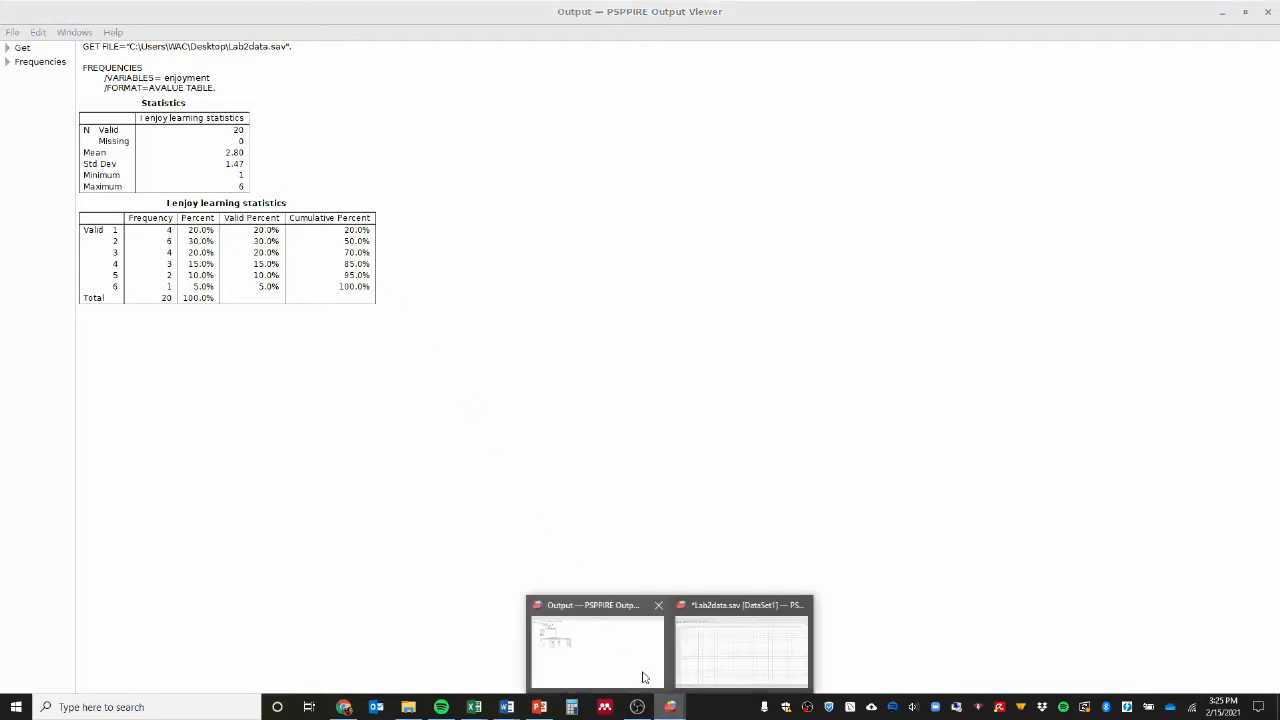
{"action": "left_click", "coordinate": [706, 648]}
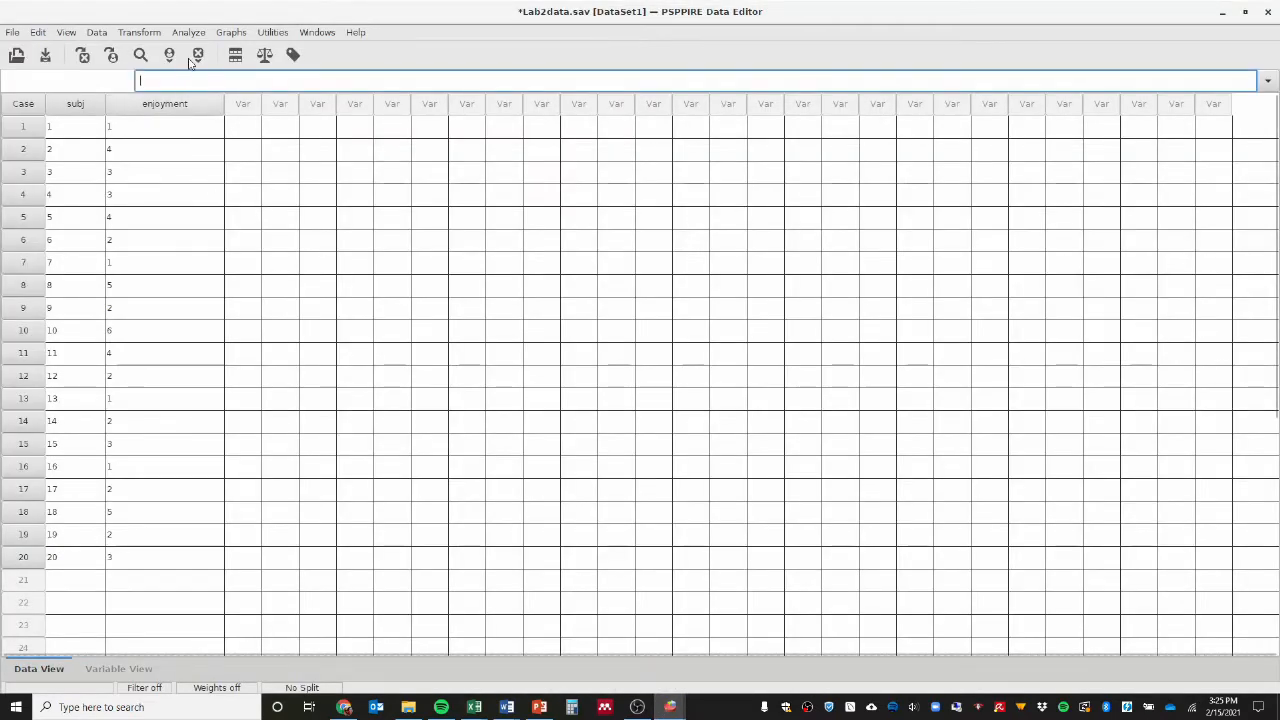
{"action": "left_click", "coordinate": [188, 36]}
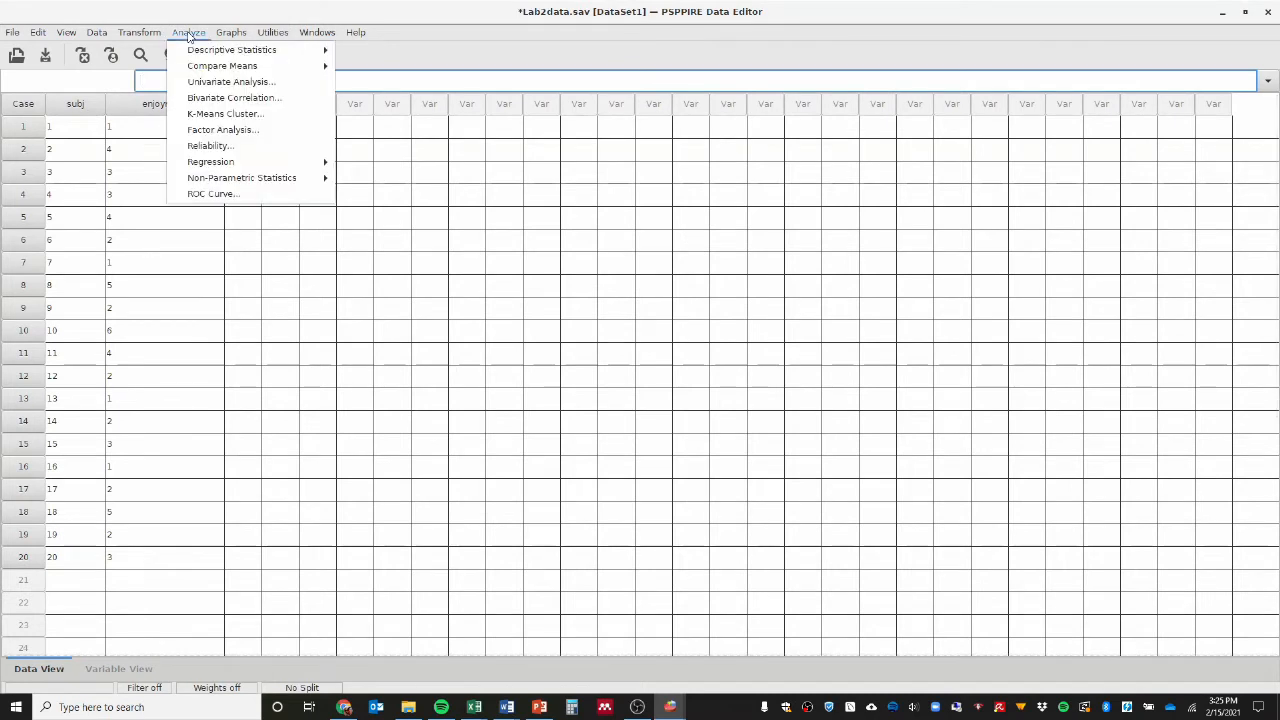
{"action": "mouse_move", "coordinate": [193, 57]}
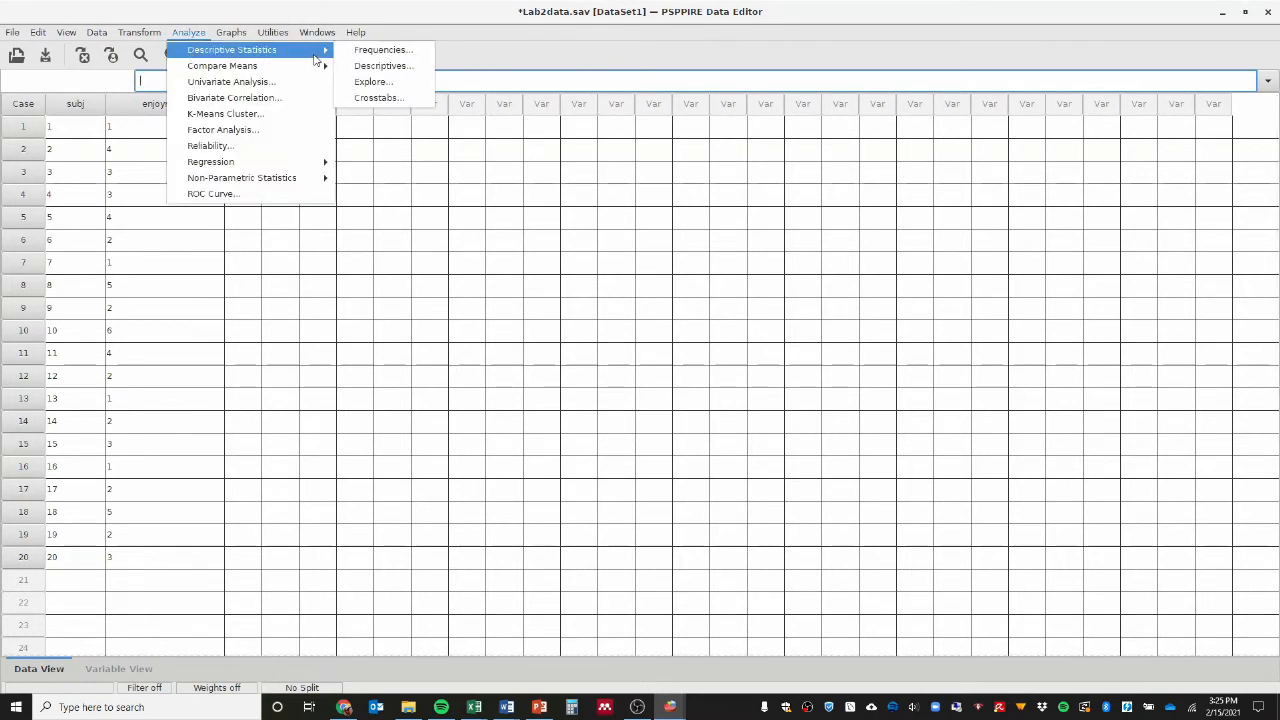
{"action": "left_click", "coordinate": [380, 66]}
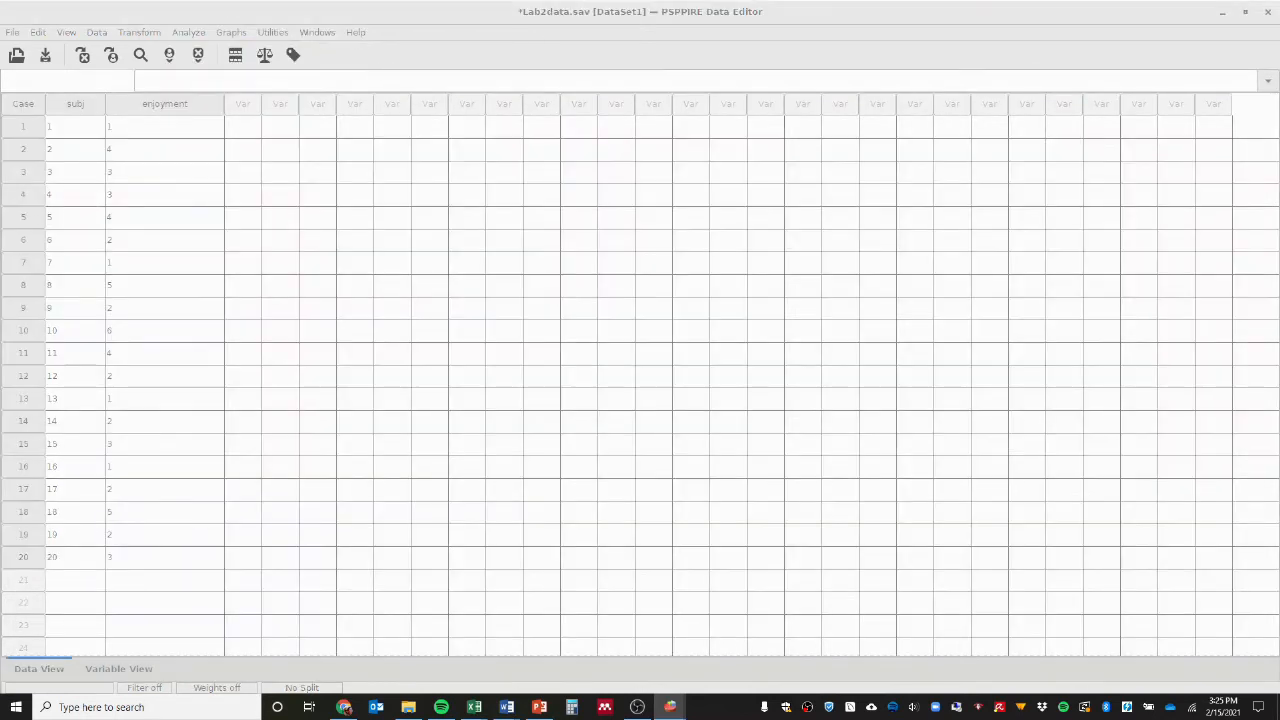
{"action": "left_click_drag", "start_coordinate": [320, 189], "coordinate": [596, 163]}
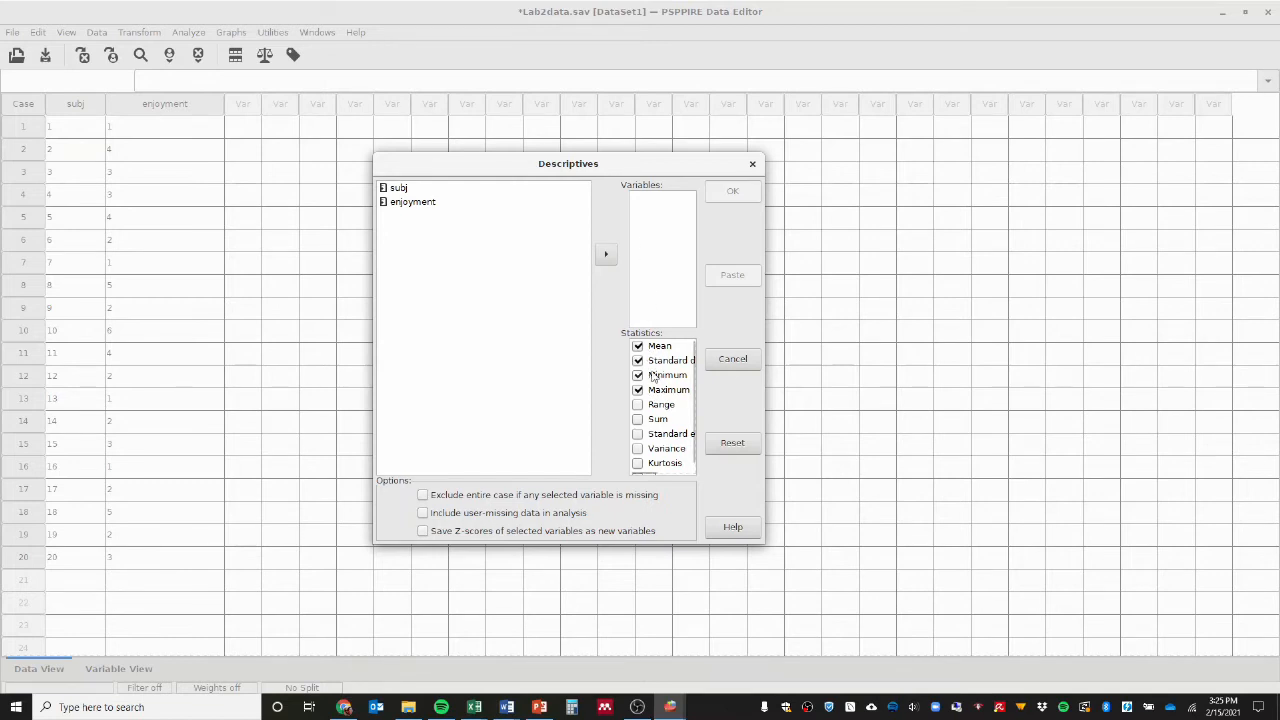
{"action": "left_click", "coordinate": [418, 204]}
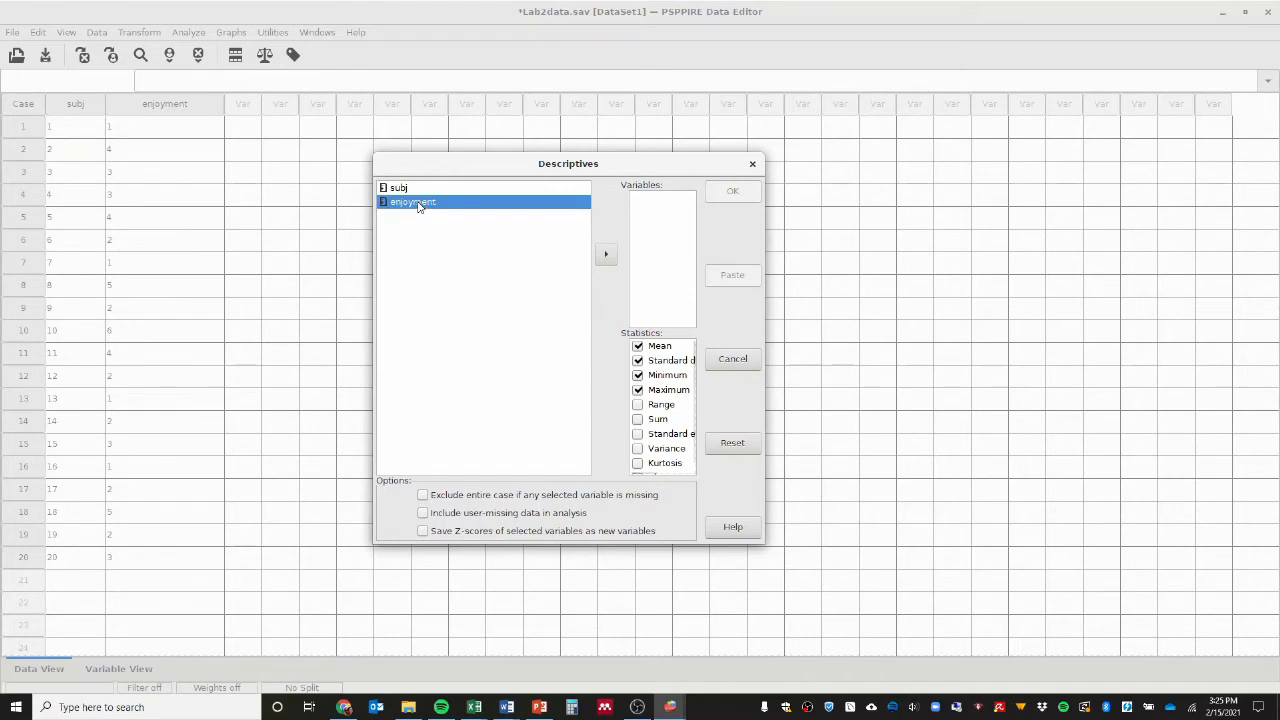
{"action": "left_click", "coordinate": [606, 254]}
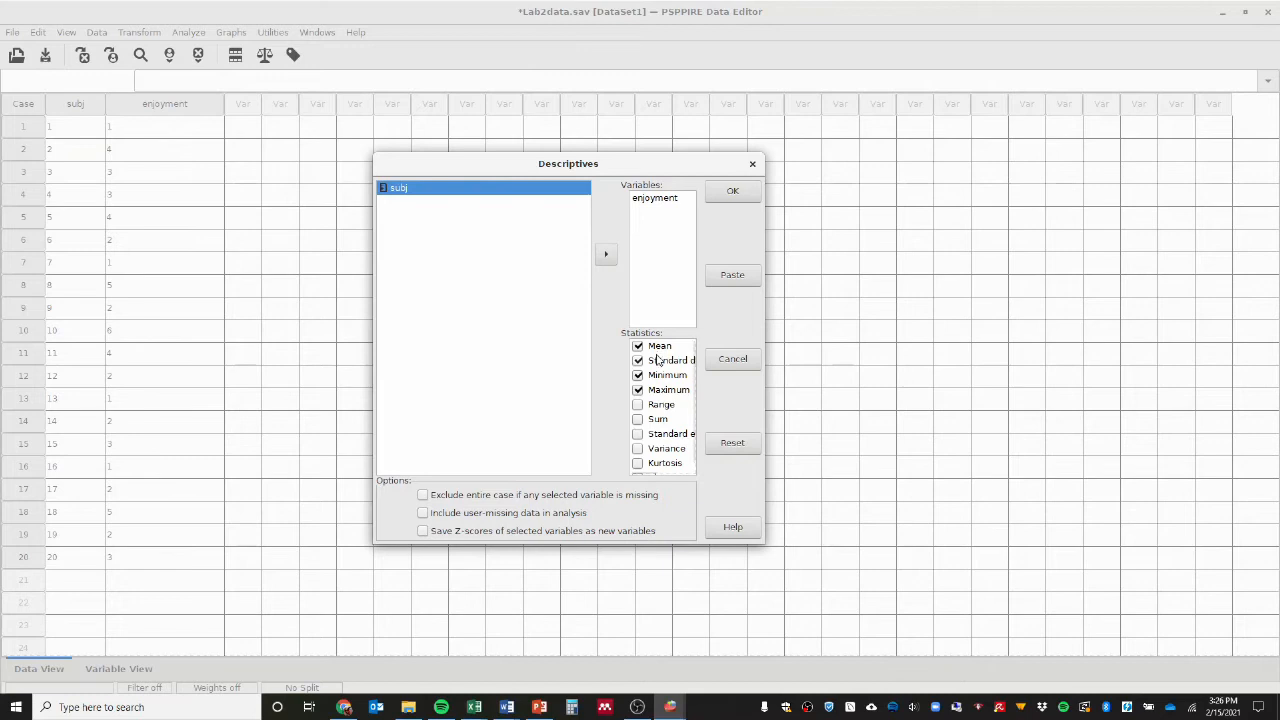
{"action": "left_click", "coordinate": [744, 198]}
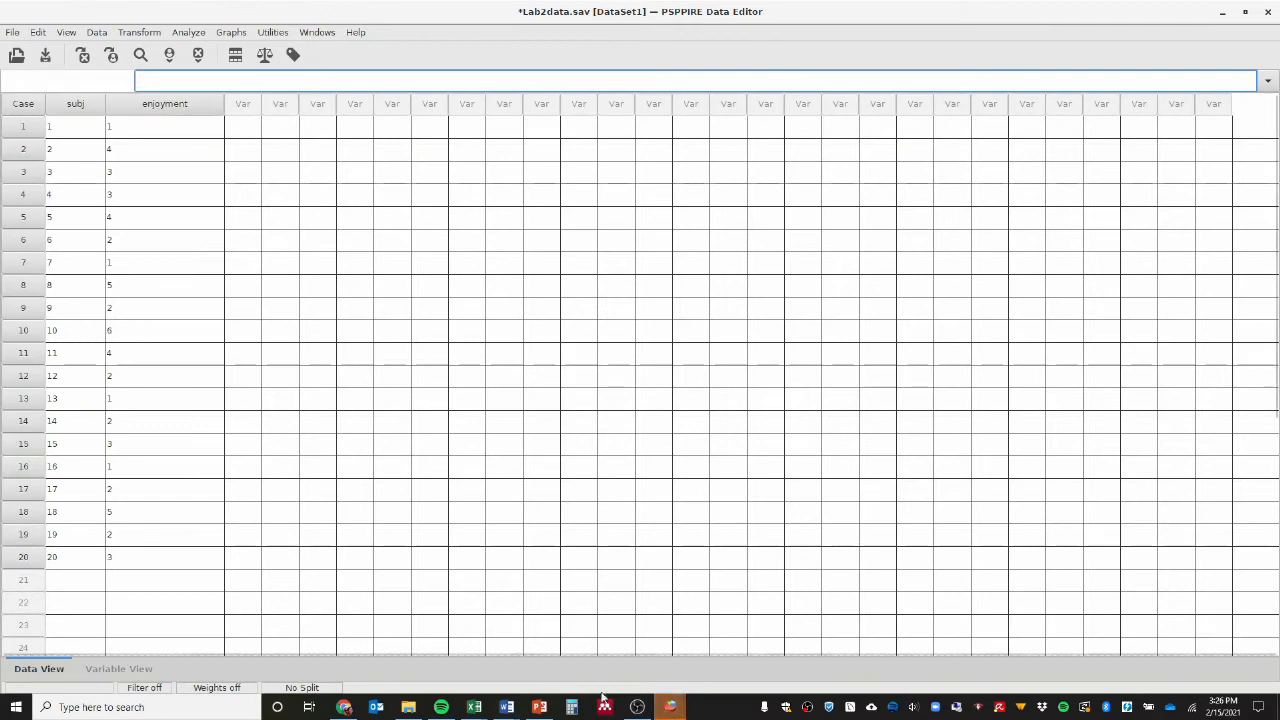
{"action": "left_click", "coordinate": [670, 707]}
{"action": "left_click", "coordinate": [648, 654]}
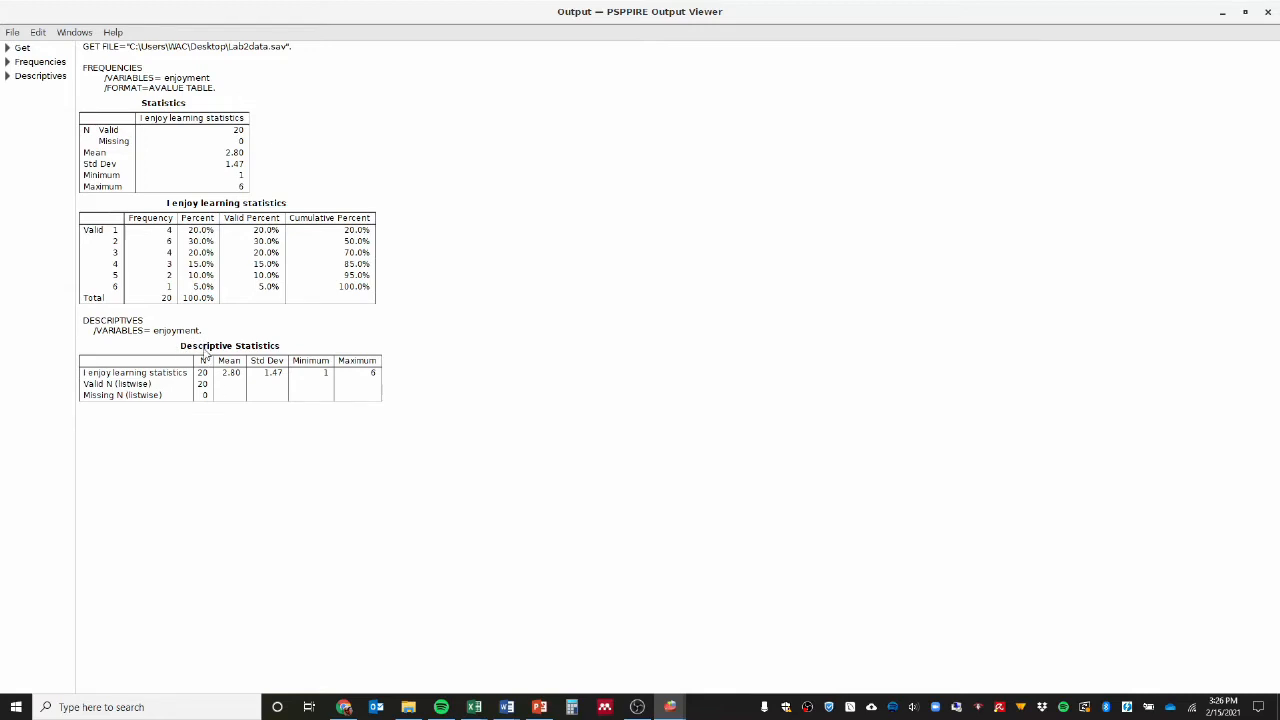
Return to the dataset, rerun Descriptives with subj added alongside enjoyment, and show the output.
{"action": "mouse_move", "coordinate": [667, 708]}
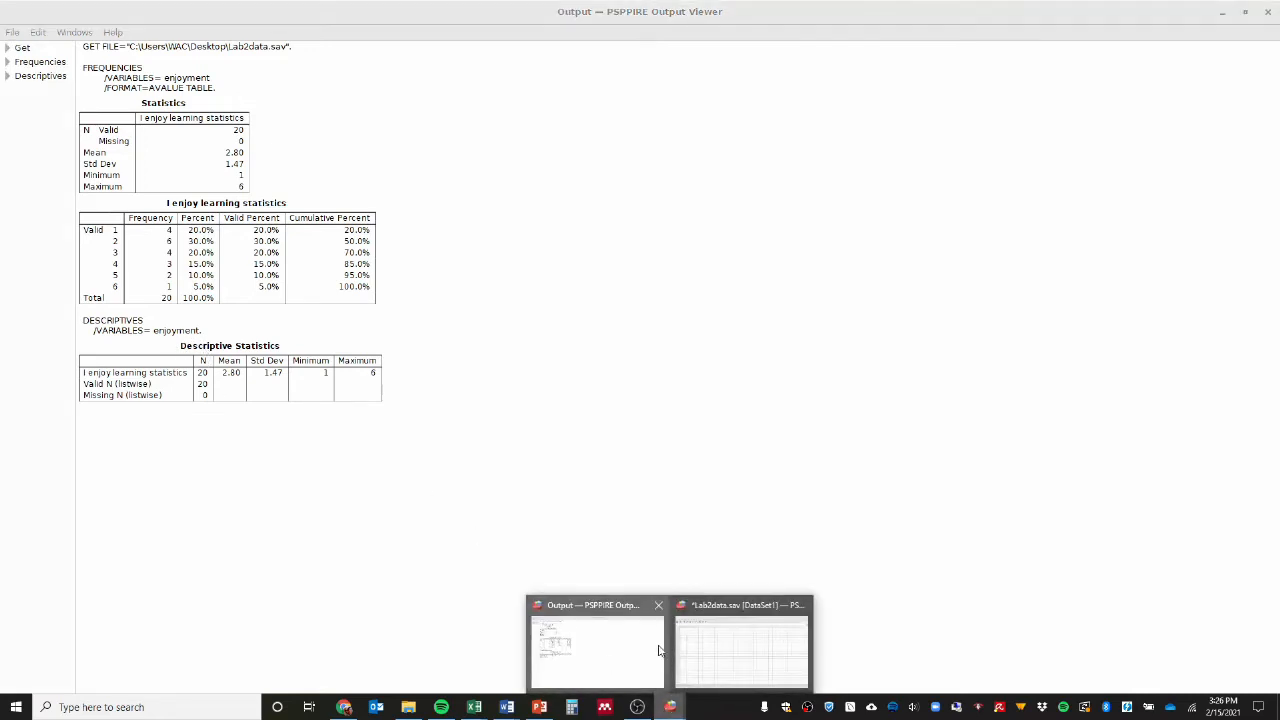
{"action": "left_click", "coordinate": [714, 654]}
{"action": "left_click", "coordinate": [188, 32]}
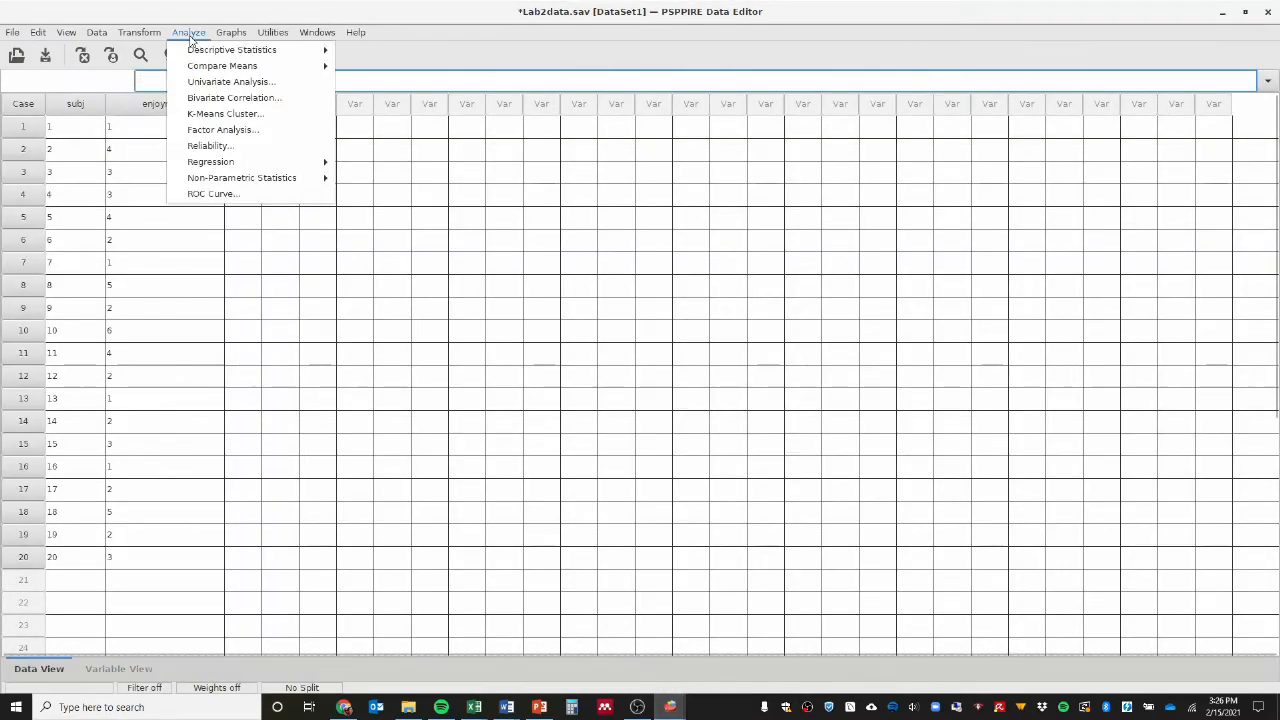
{"action": "mouse_move", "coordinate": [260, 49]}
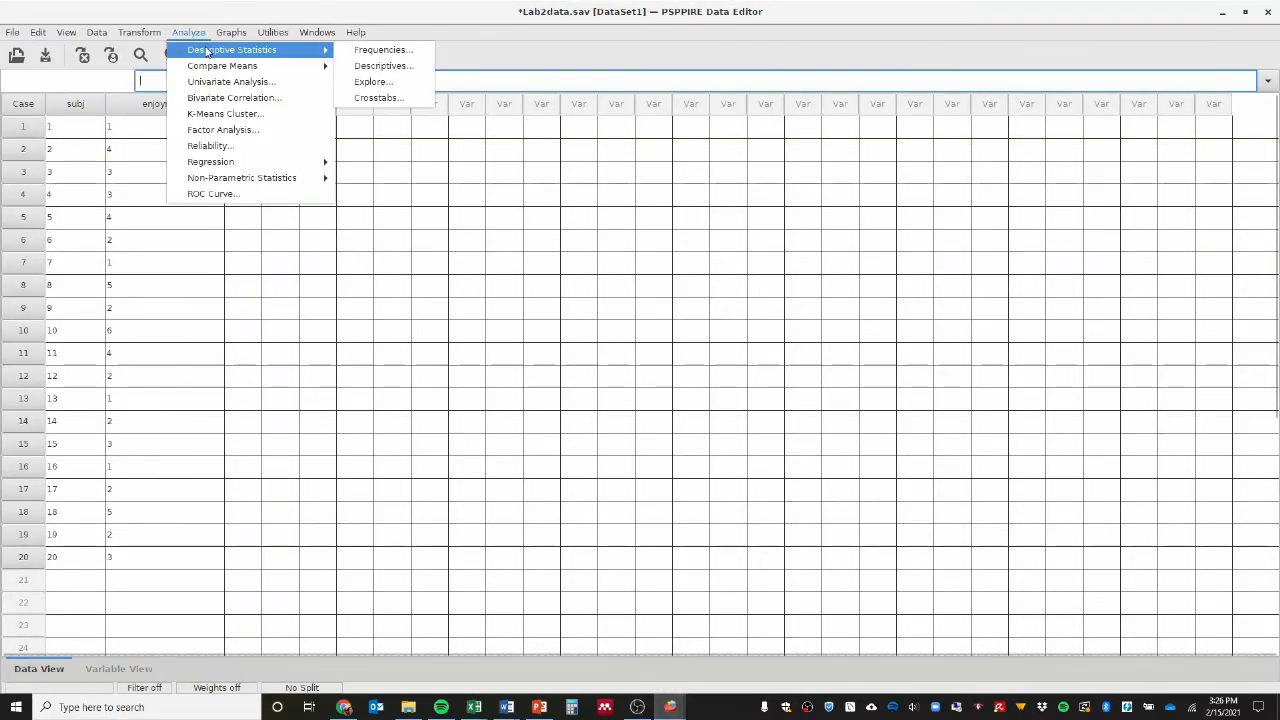
{"action": "left_click", "coordinate": [380, 68]}
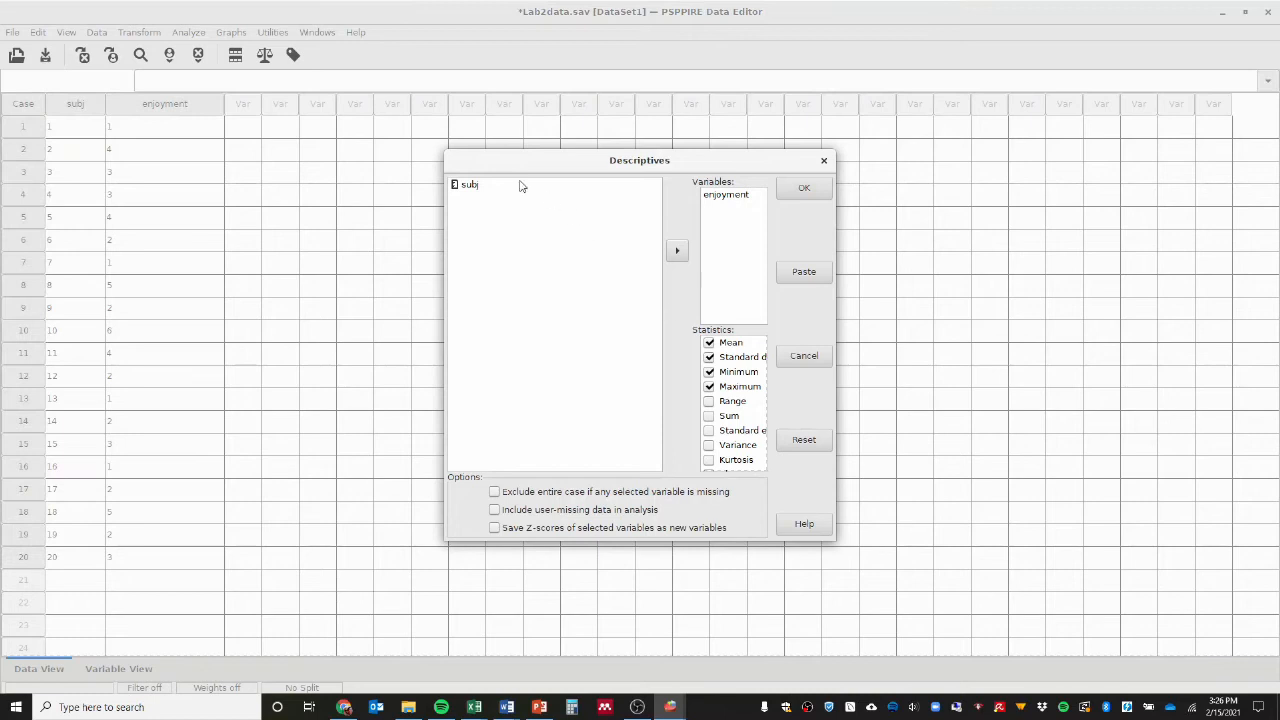
{"action": "left_click", "coordinate": [518, 186]}
{"action": "left_click", "coordinate": [685, 249]}
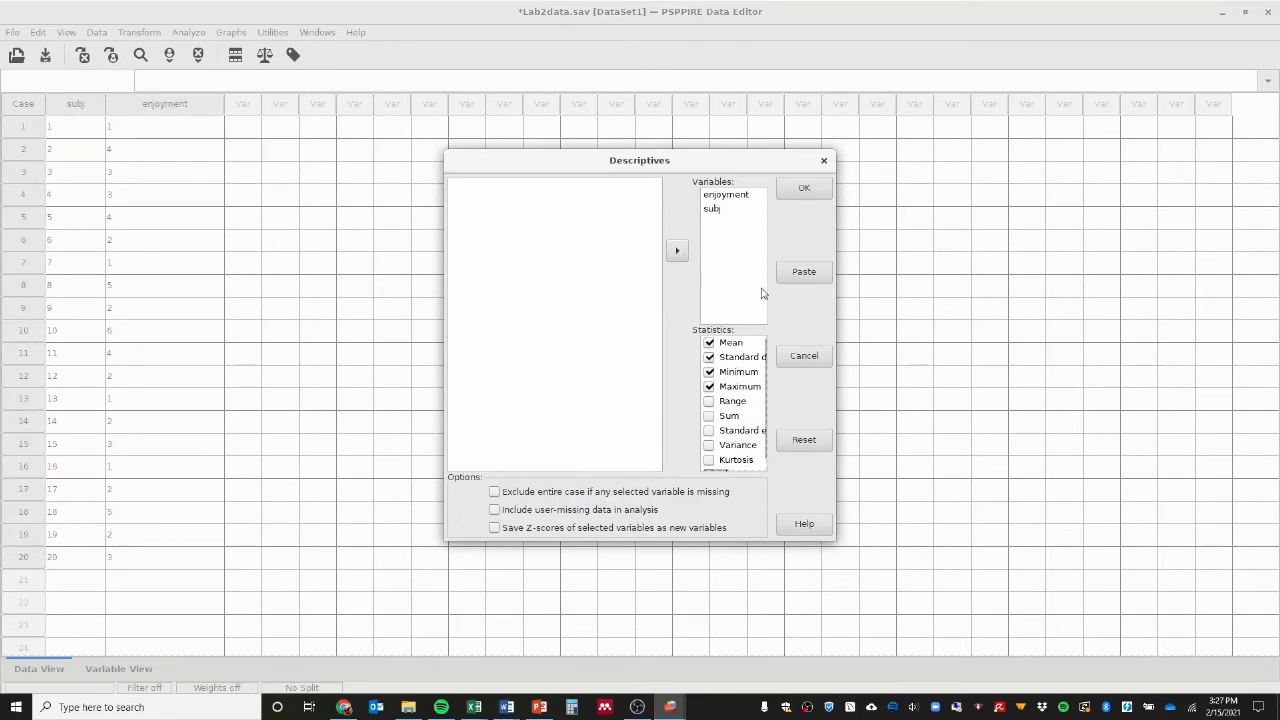
{"action": "left_click", "coordinate": [805, 193]}
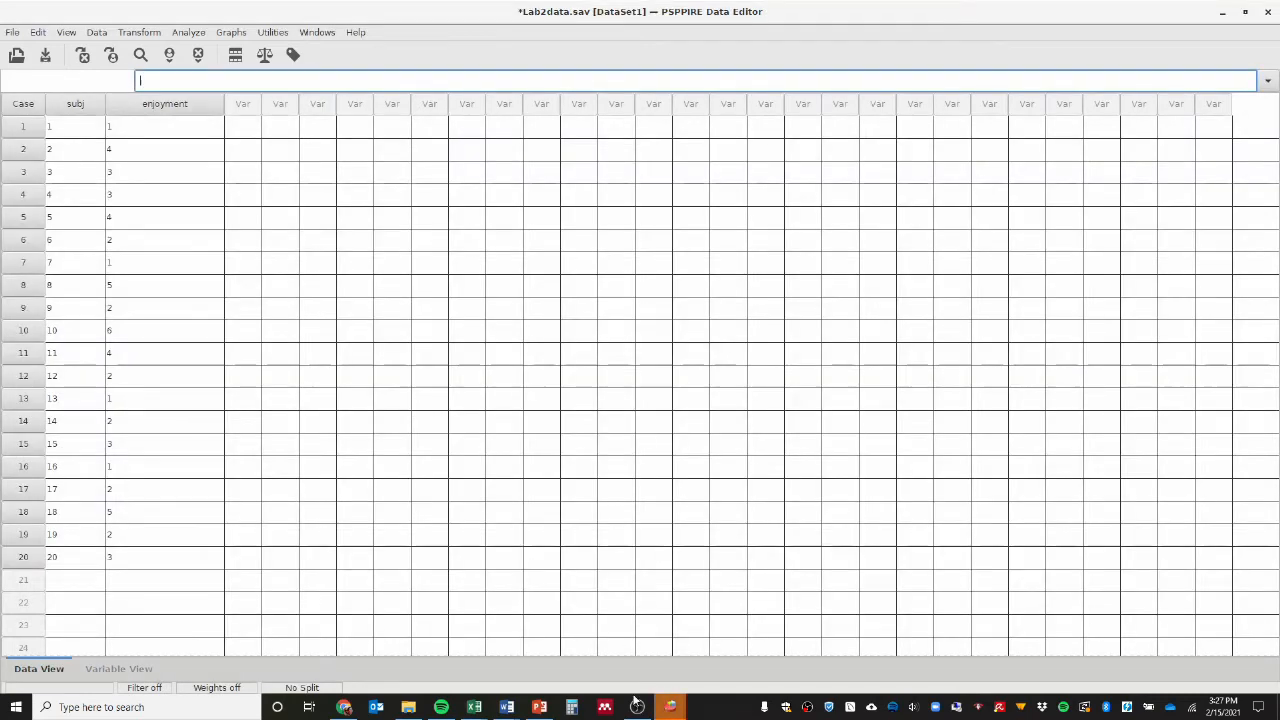
{"action": "mouse_move", "coordinate": [670, 707]}
{"action": "left_click", "coordinate": [658, 676]}
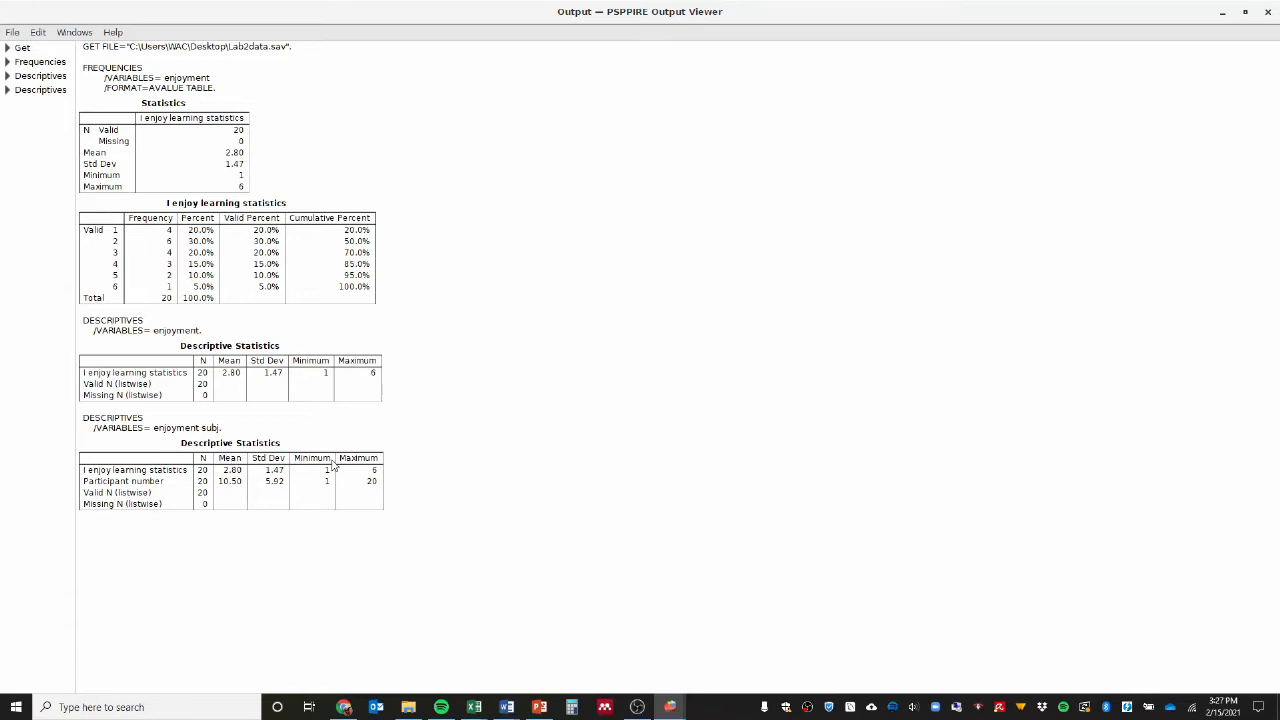
In Descriptives for enjoyment and subj, turn off Minimum and Maximum and turn on Range and Sum.
{"action": "mouse_move", "coordinate": [671, 707]}
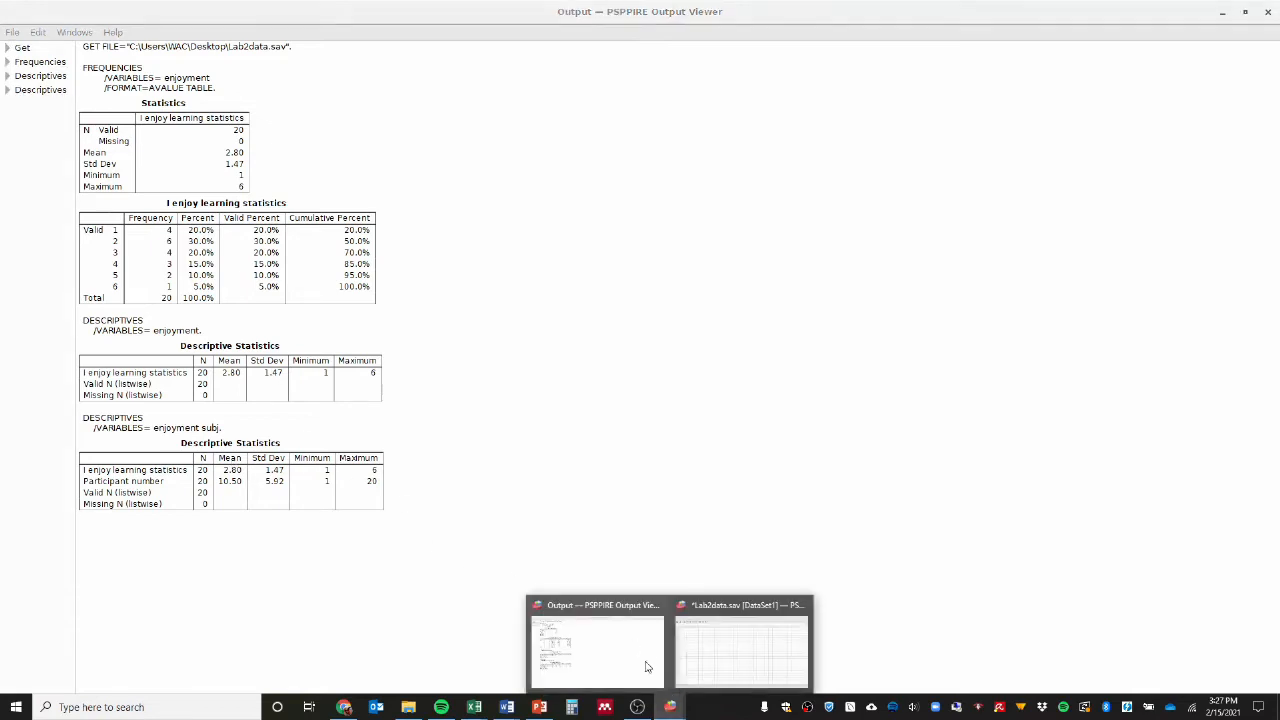
{"action": "left_click", "coordinate": [692, 664]}
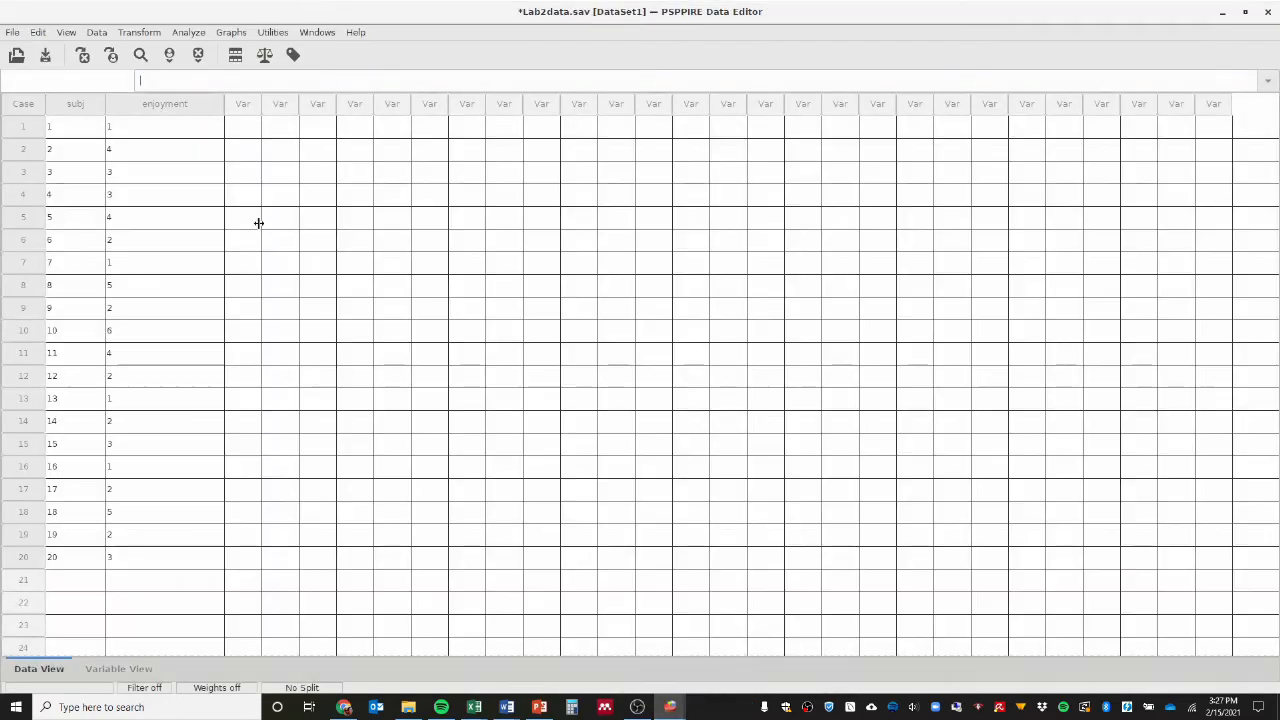
{"action": "left_click", "coordinate": [188, 32]}
{"action": "mouse_move", "coordinate": [244, 53]}
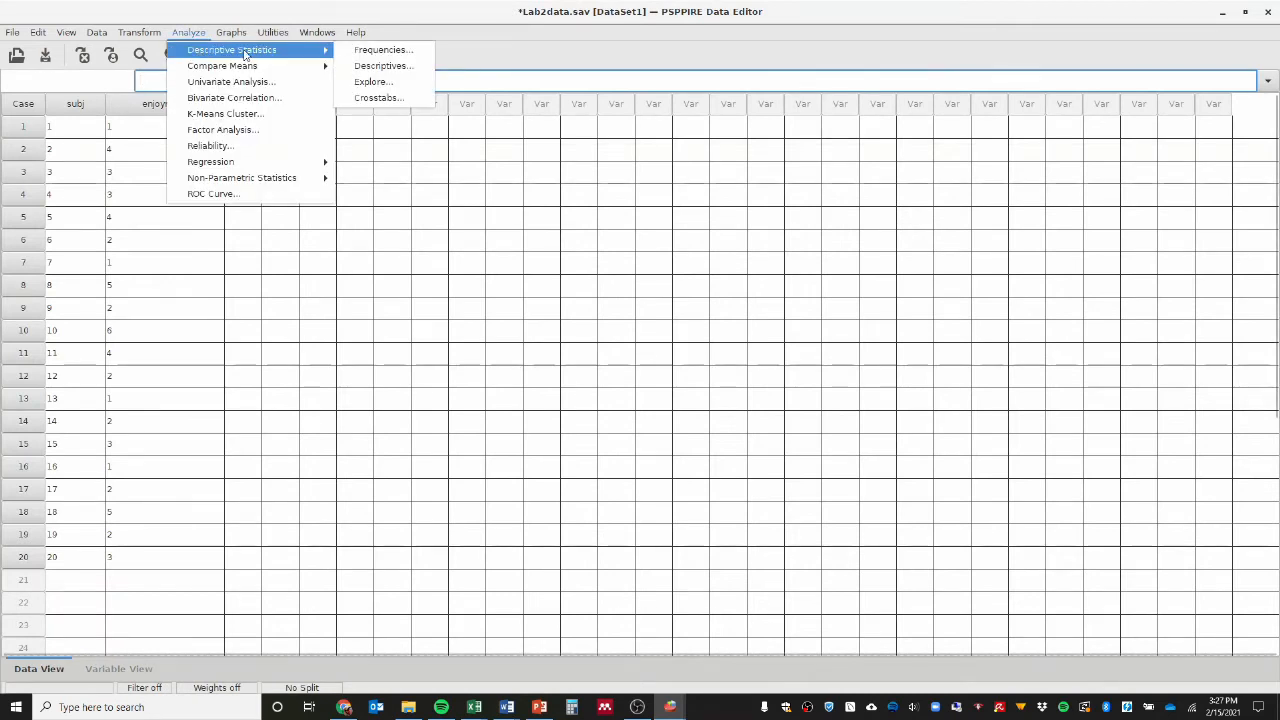
{"action": "left_click", "coordinate": [386, 65]}
{"action": "left_click", "coordinate": [710, 373]}
{"action": "left_click", "coordinate": [710, 387]}
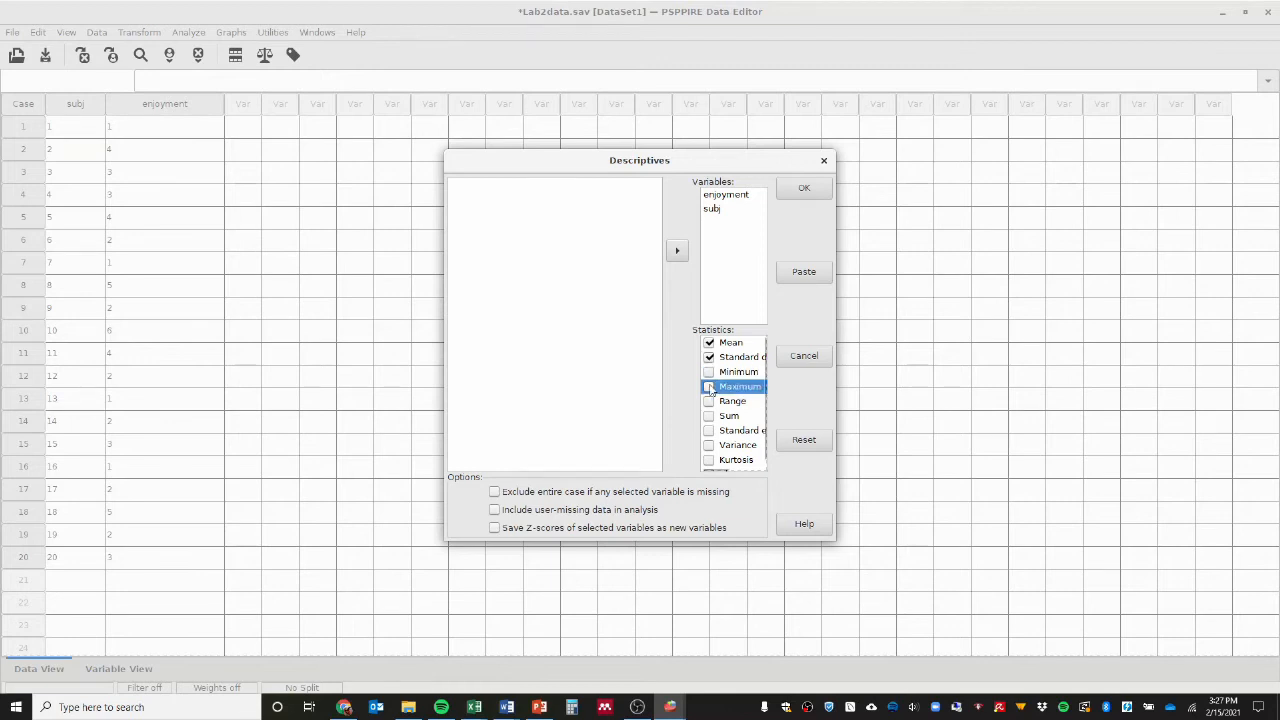
{"action": "scroll", "coordinate": [712, 400], "scroll_direction": "down", "scroll_amount": 1}
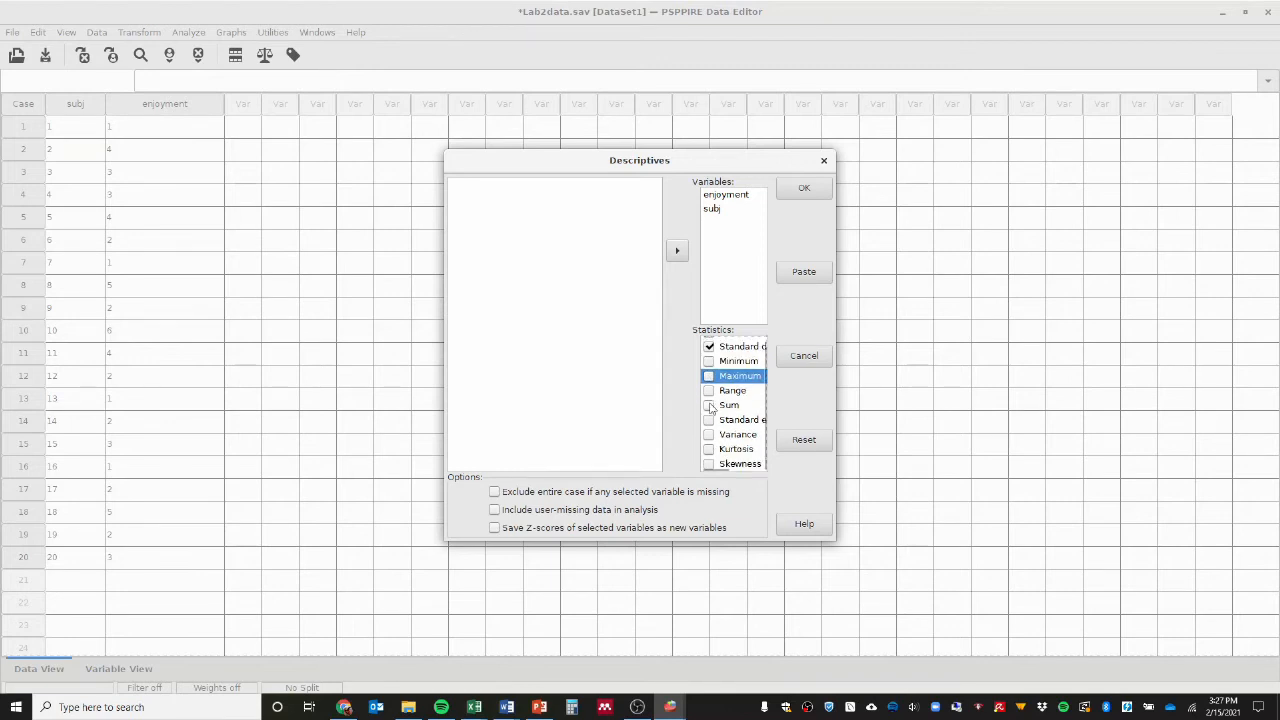
{"action": "left_click", "coordinate": [710, 391]}
{"action": "left_click", "coordinate": [710, 405]}
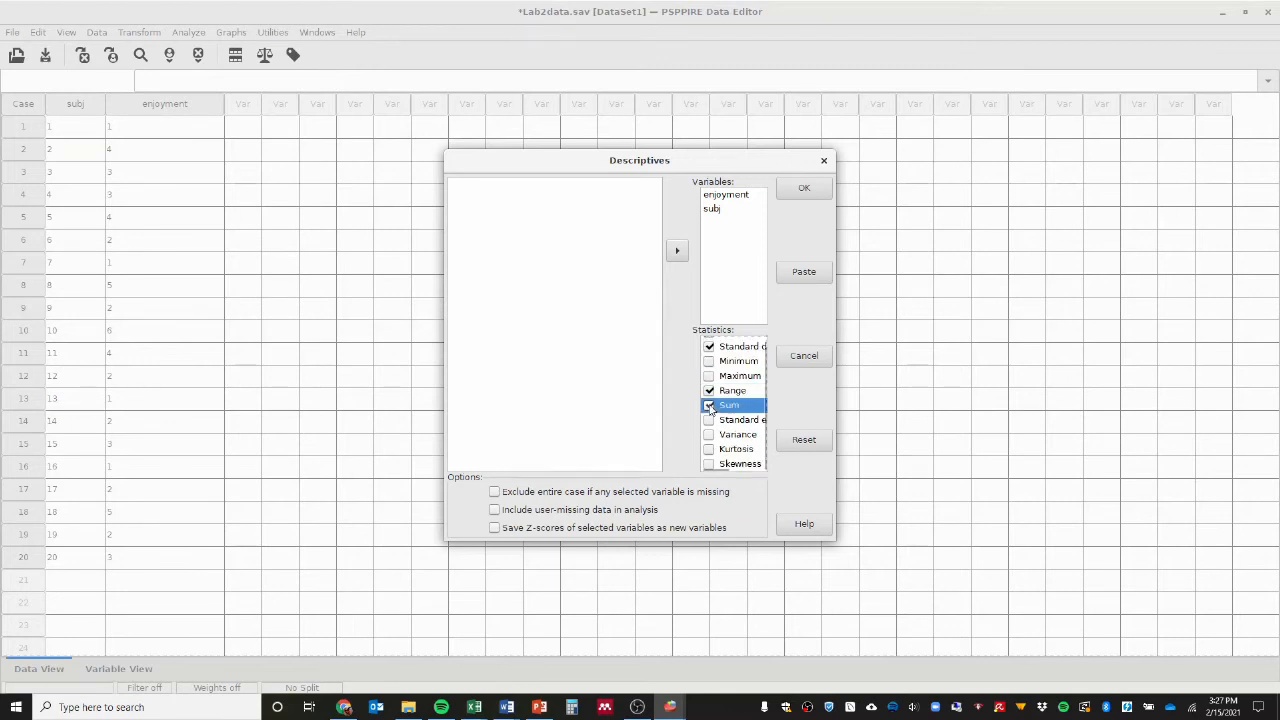
Run the Descriptives analysis with the mean, standard deviation, range and sum, and show its output.
{"action": "left_click", "coordinate": [800, 190]}
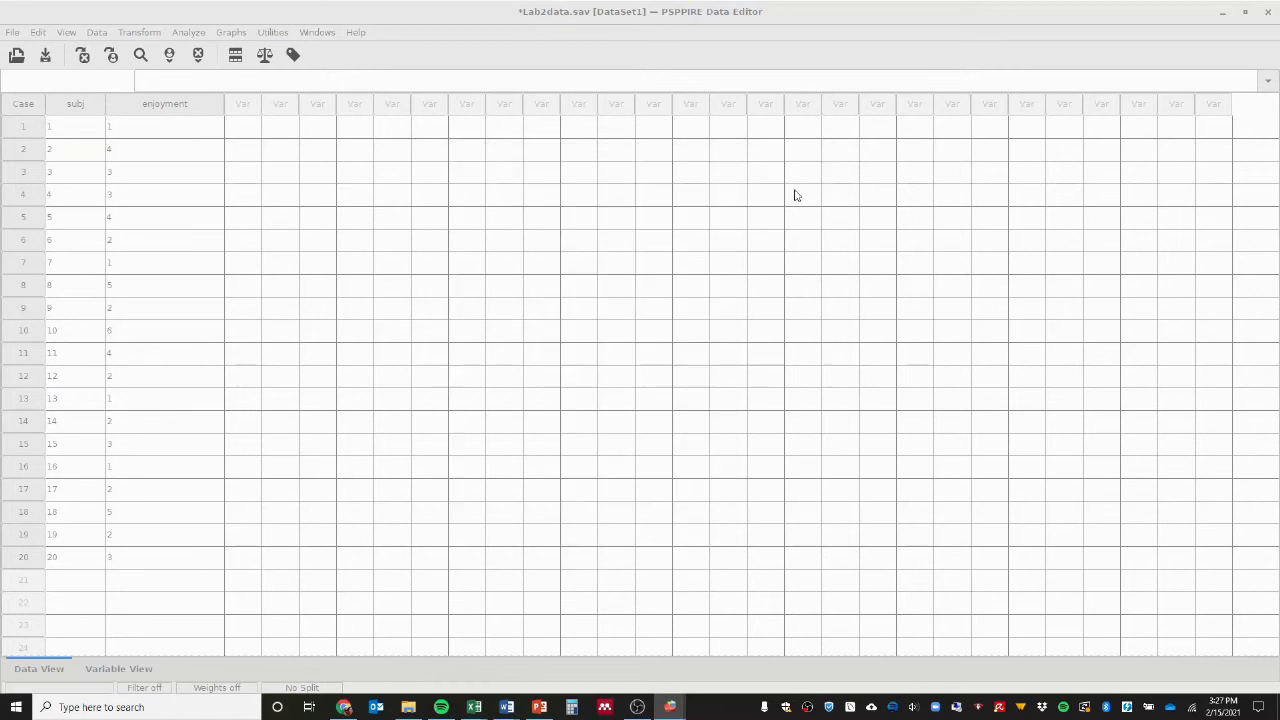
{"action": "mouse_move", "coordinate": [670, 707]}
{"action": "left_click", "coordinate": [630, 664]}
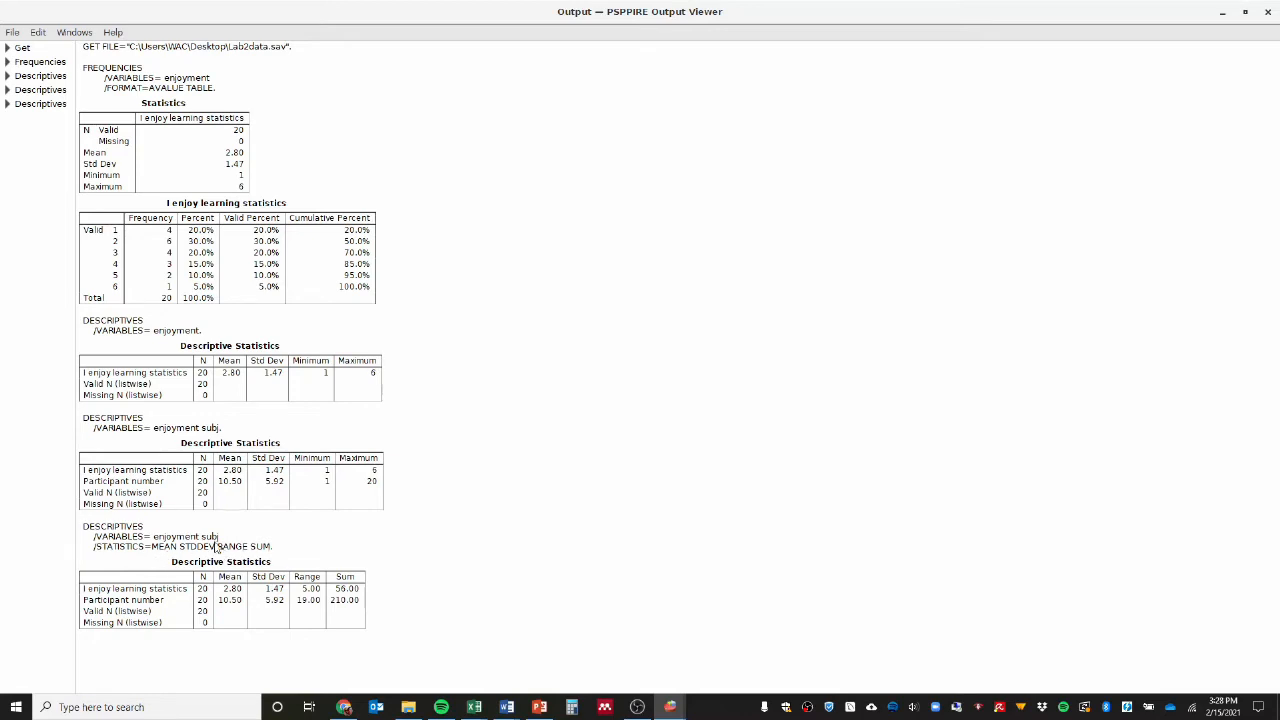
Return to the dataset and create a new blank syntax file.
{"action": "mouse_move", "coordinate": [670, 705]}
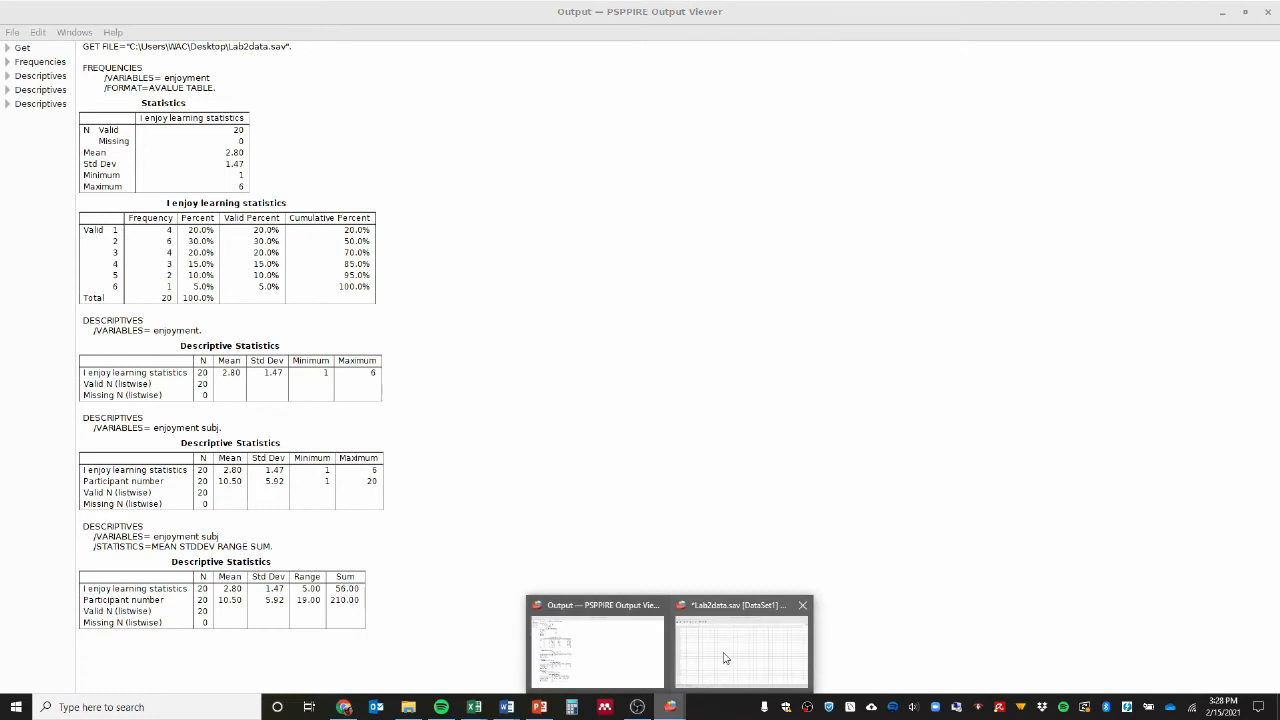
{"action": "left_click", "coordinate": [729, 657]}
{"action": "left_click", "coordinate": [16, 33]}
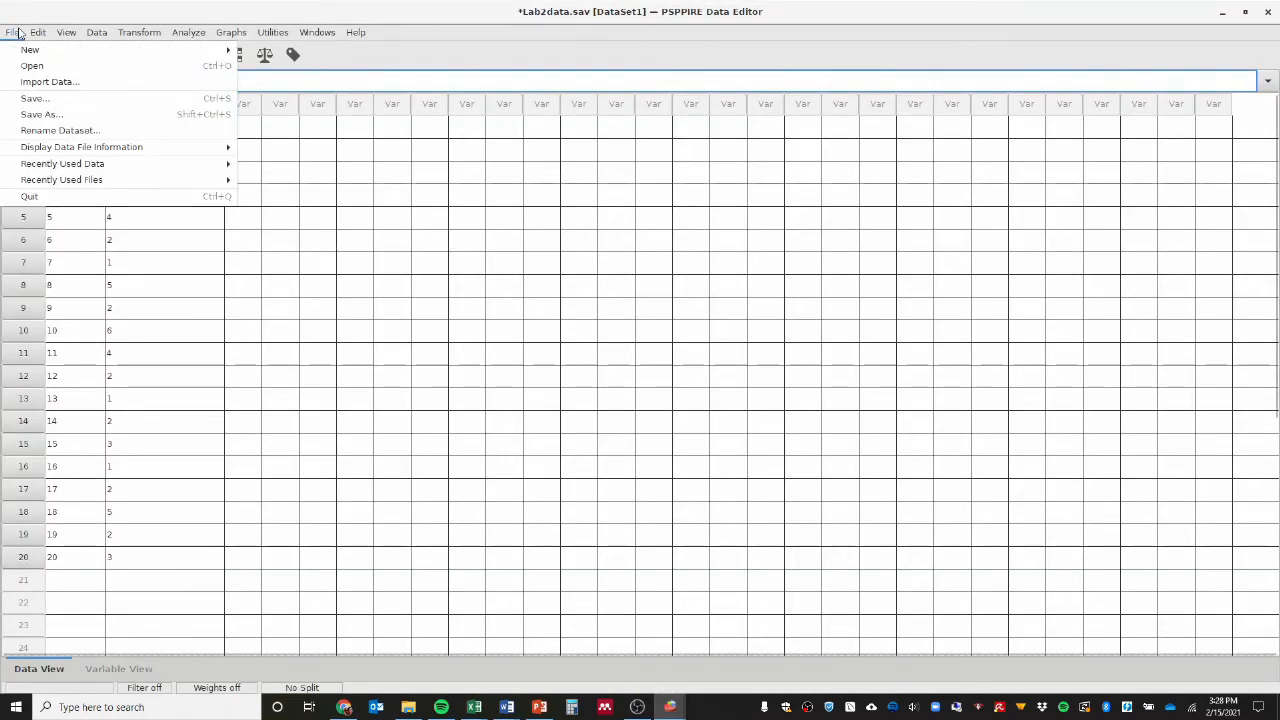
{"action": "mouse_move", "coordinate": [20, 48]}
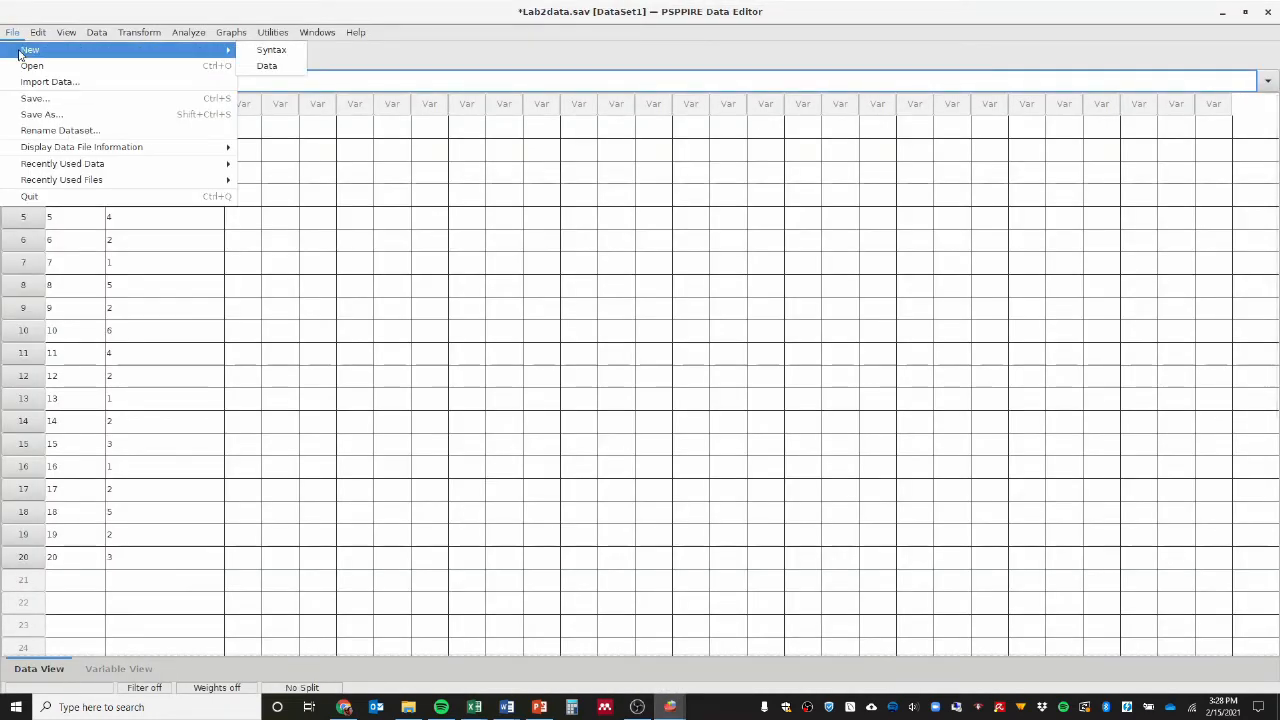
{"action": "left_click", "coordinate": [284, 61]}
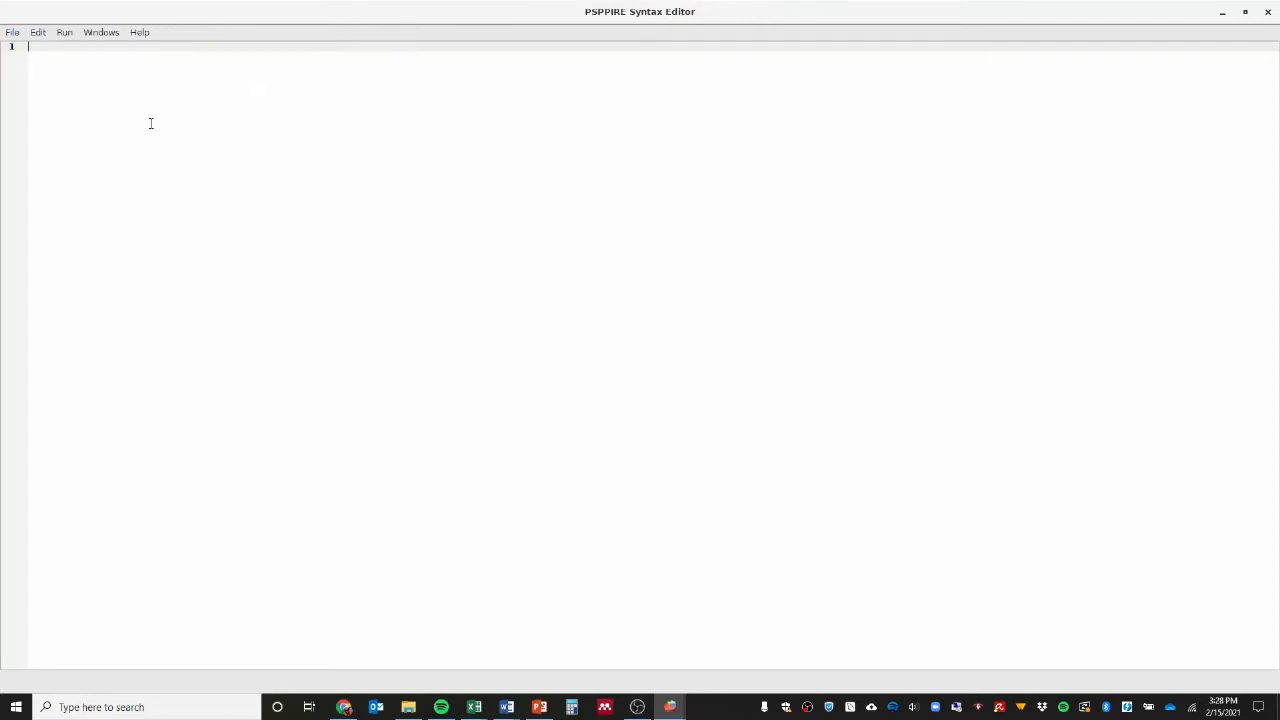
Write DESCRIPTIVES syntax for enjoyment requesting MEAN and STDDEV, checking the keyword spelling against the earlier output.
{"action": "type", "text": "DESCRIPTIVES"}
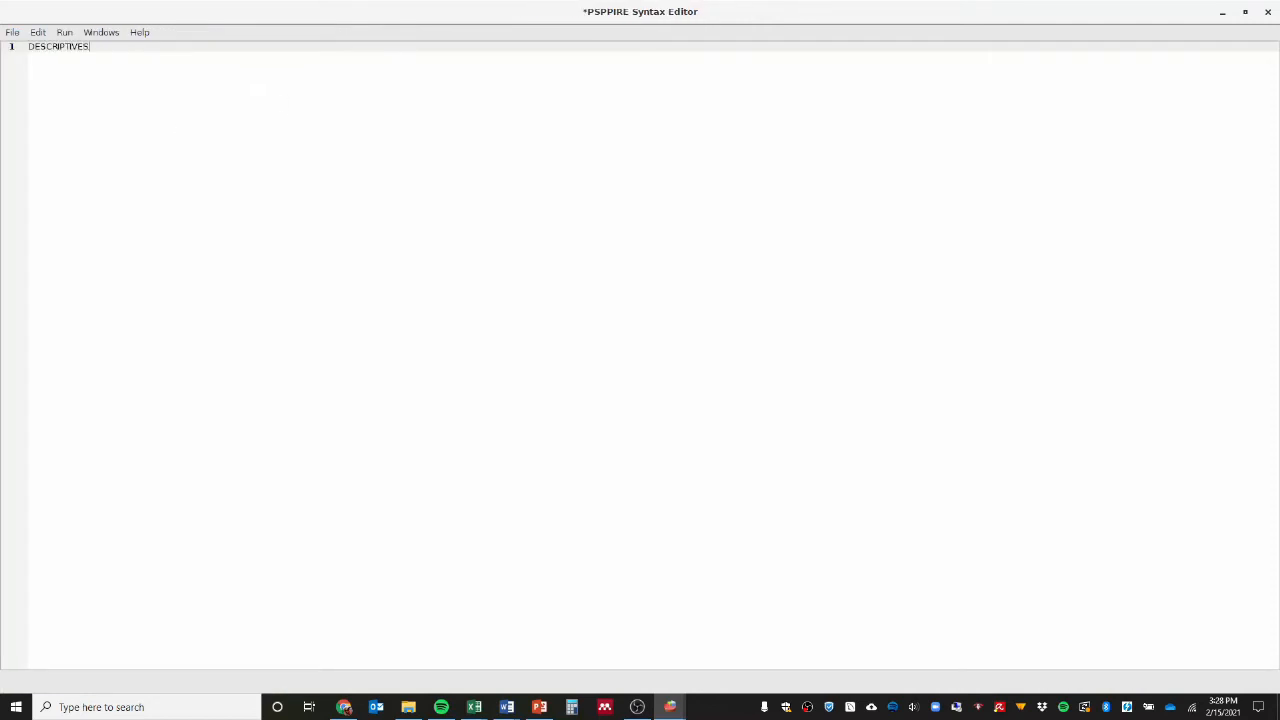
{"action": "key", "text": "Return"}
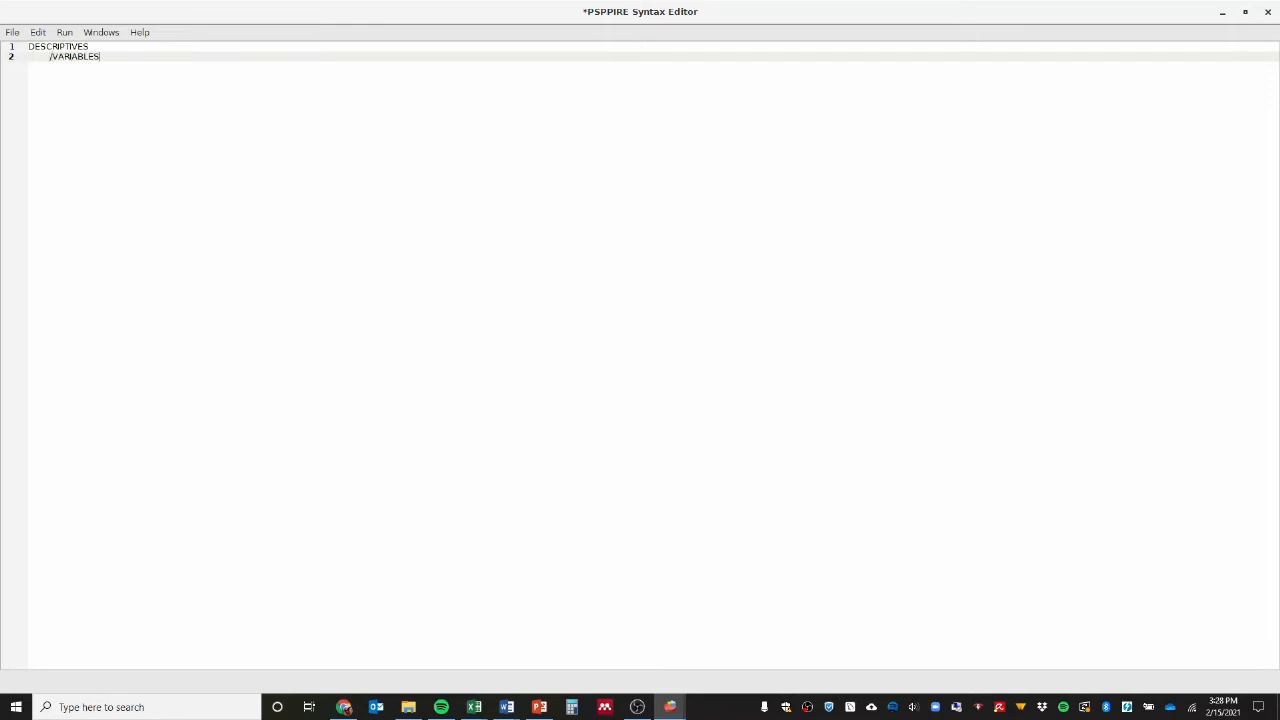
{"action": "key", "text": "Return"}
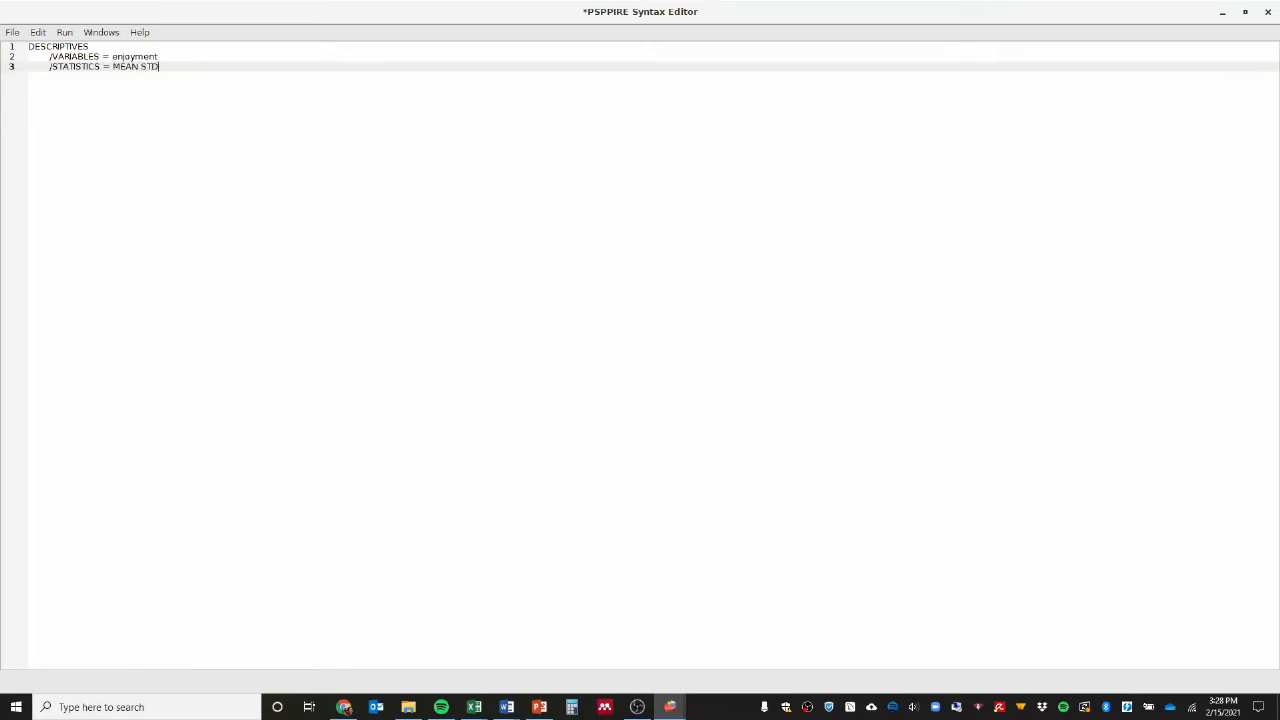
{"action": "key", "text": "alt+Tab"}
{"action": "key", "text": "alt+Tab"}
{"action": "key", "text": "alt+Tab"}
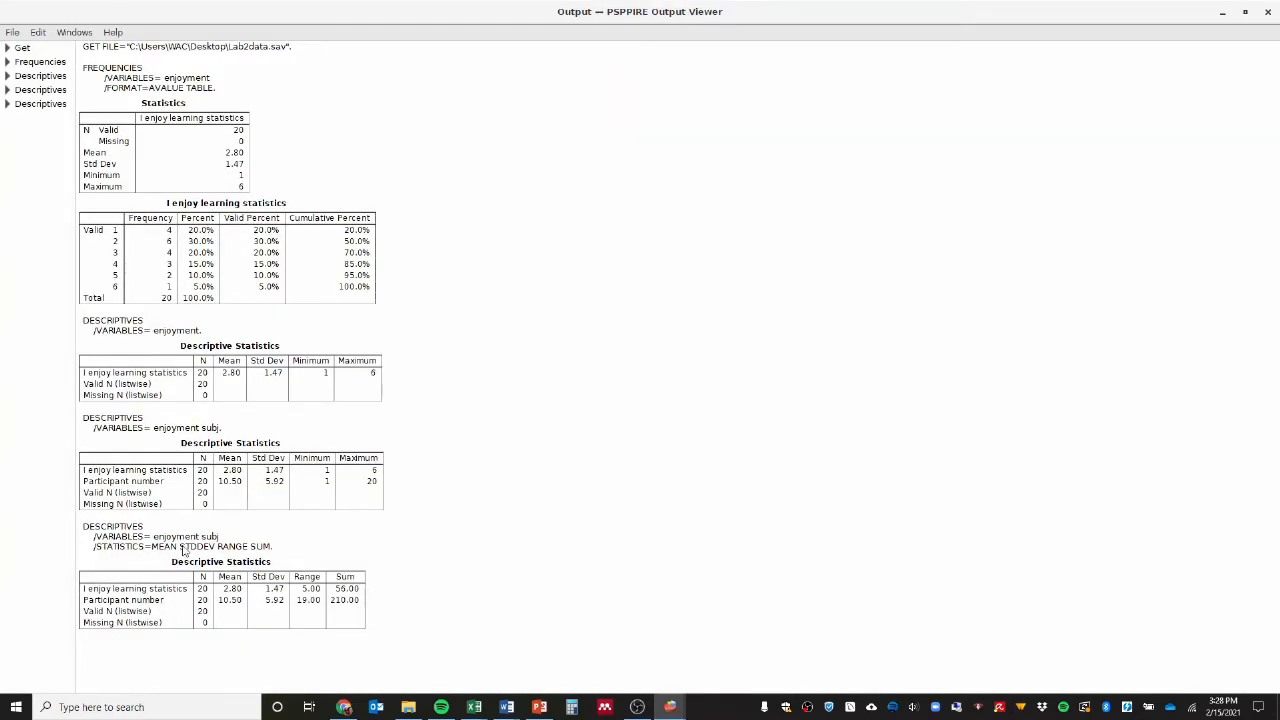
{"action": "key", "text": "alt+Tab"}
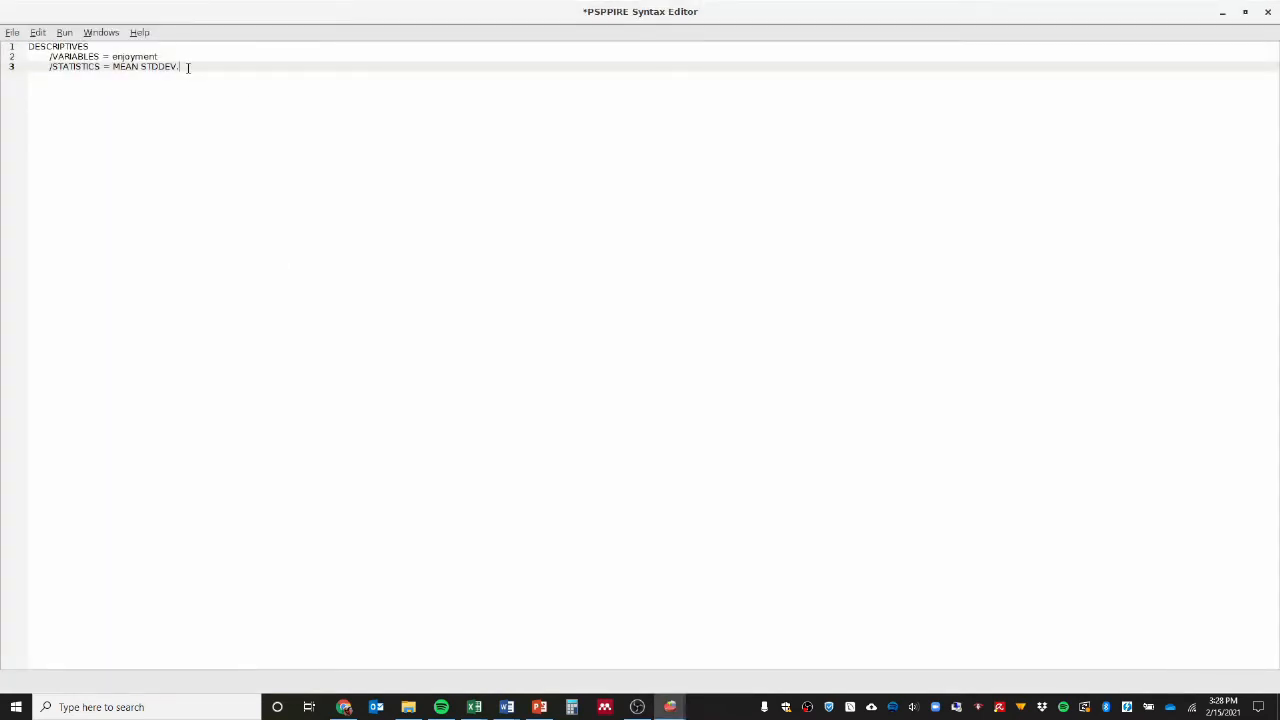
Run the DESCRIPTIVES syntax for enjoyment and switch to the output.
{"action": "left_click", "coordinate": [64, 32]}
{"action": "left_click", "coordinate": [70, 47]}
{"action": "key", "text": "alt+Tab"}
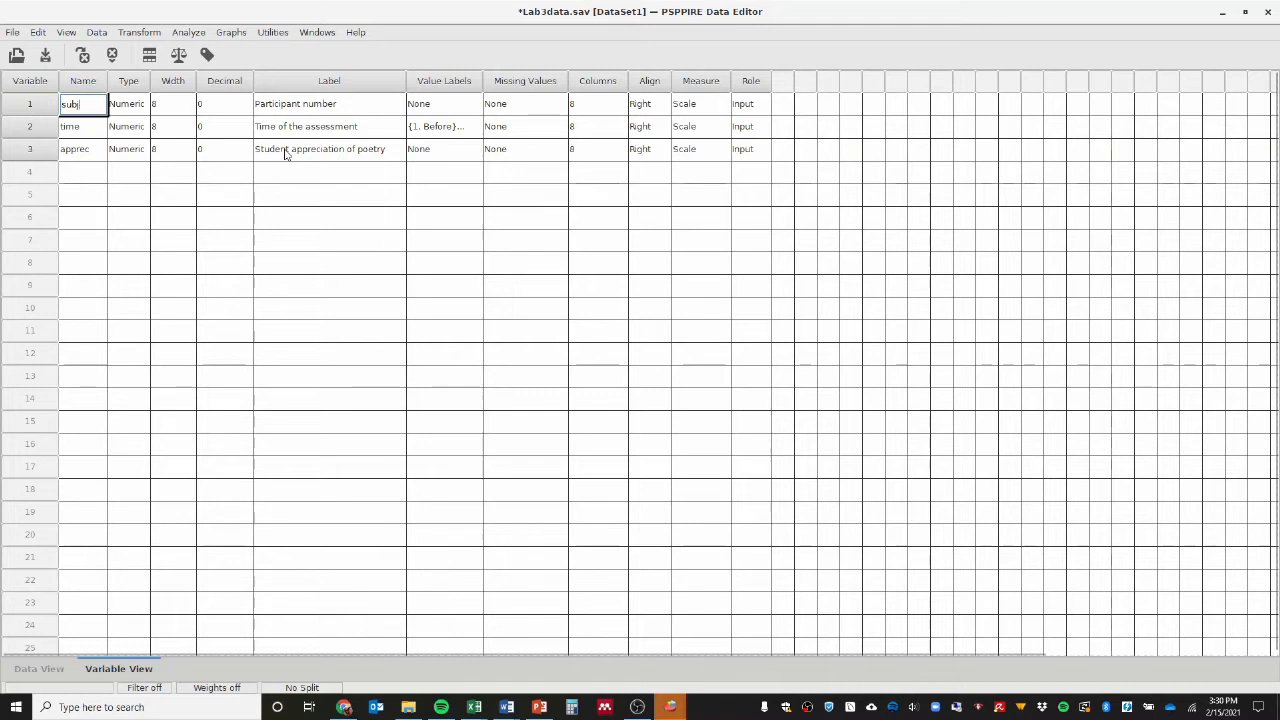
Look over the Lab3data cases and variable definitions, and inspect the value labels defined for time.
{"action": "left_click", "coordinate": [55, 672]}
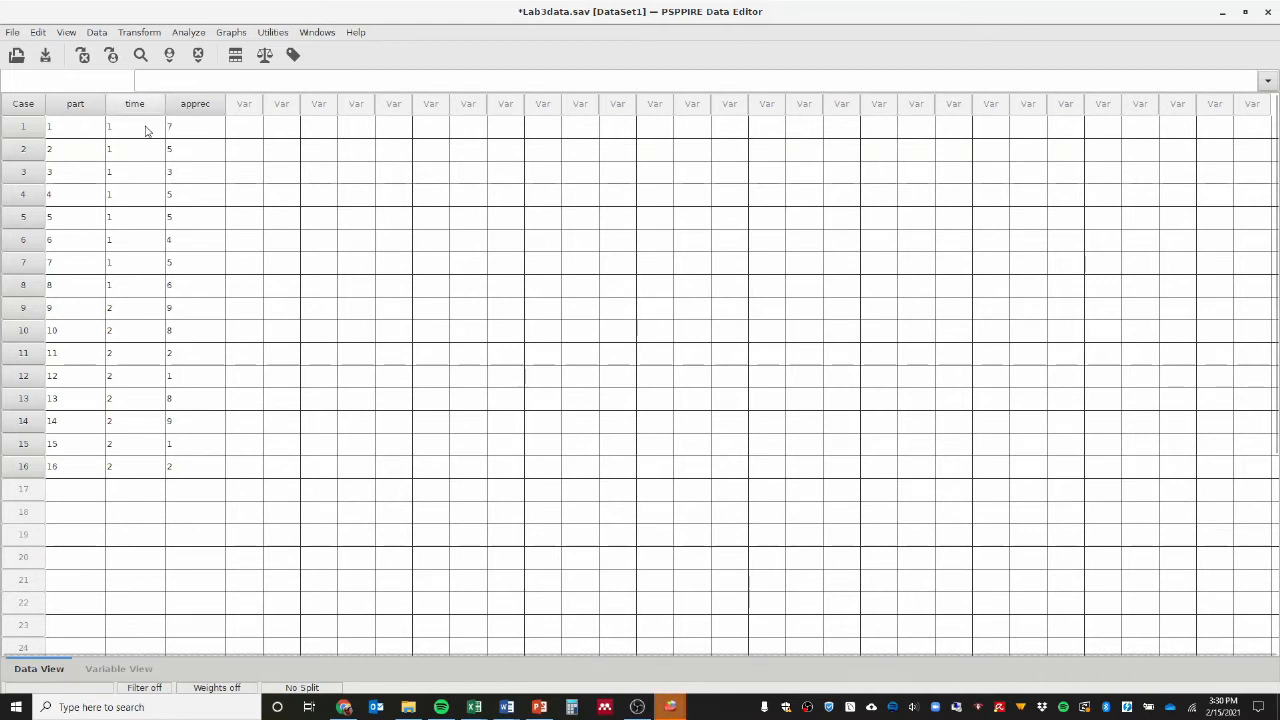
{"action": "left_click", "coordinate": [118, 668]}
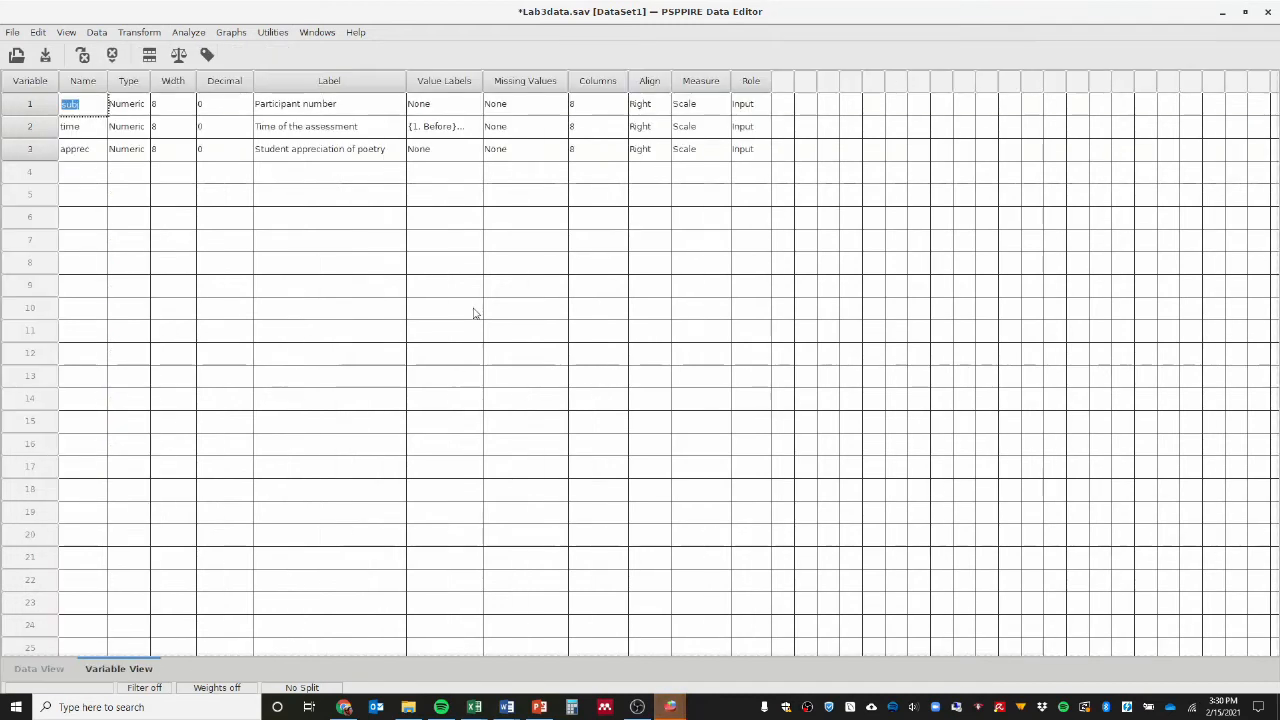
{"action": "left_click", "coordinate": [478, 128]}
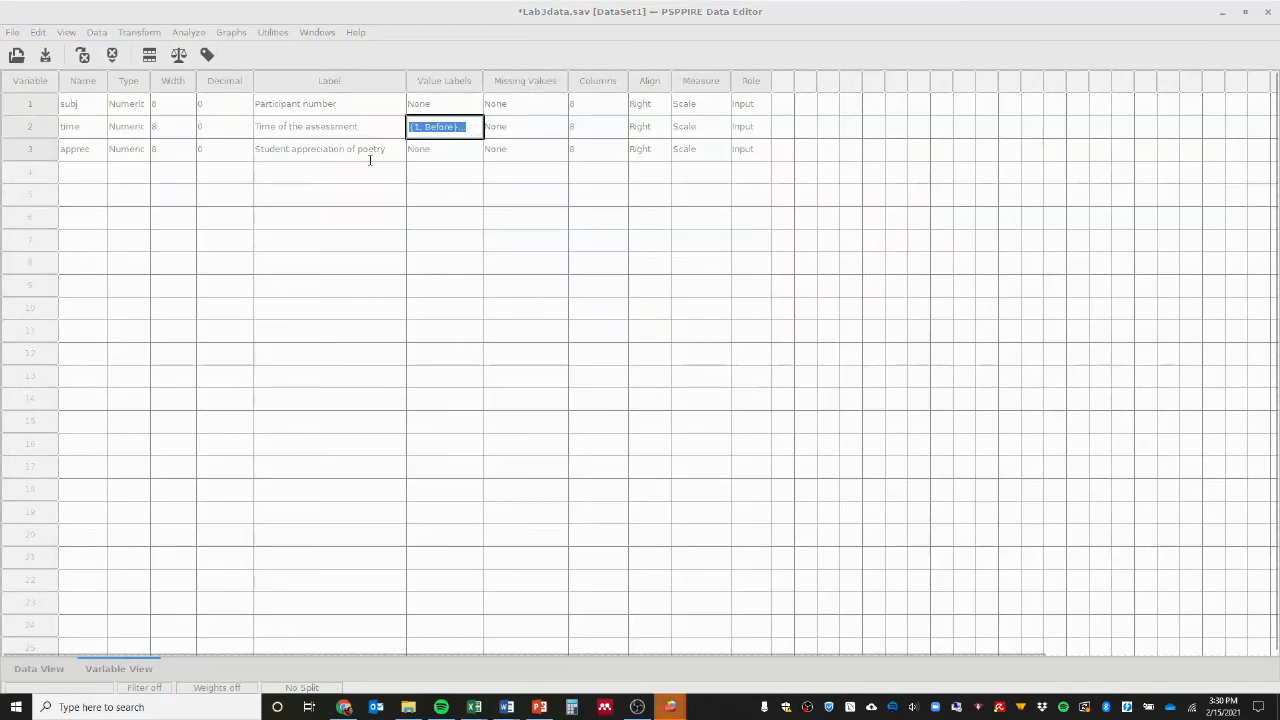
{"action": "left_click_drag", "start_coordinate": [2, 76], "coordinate": [692, 76]}
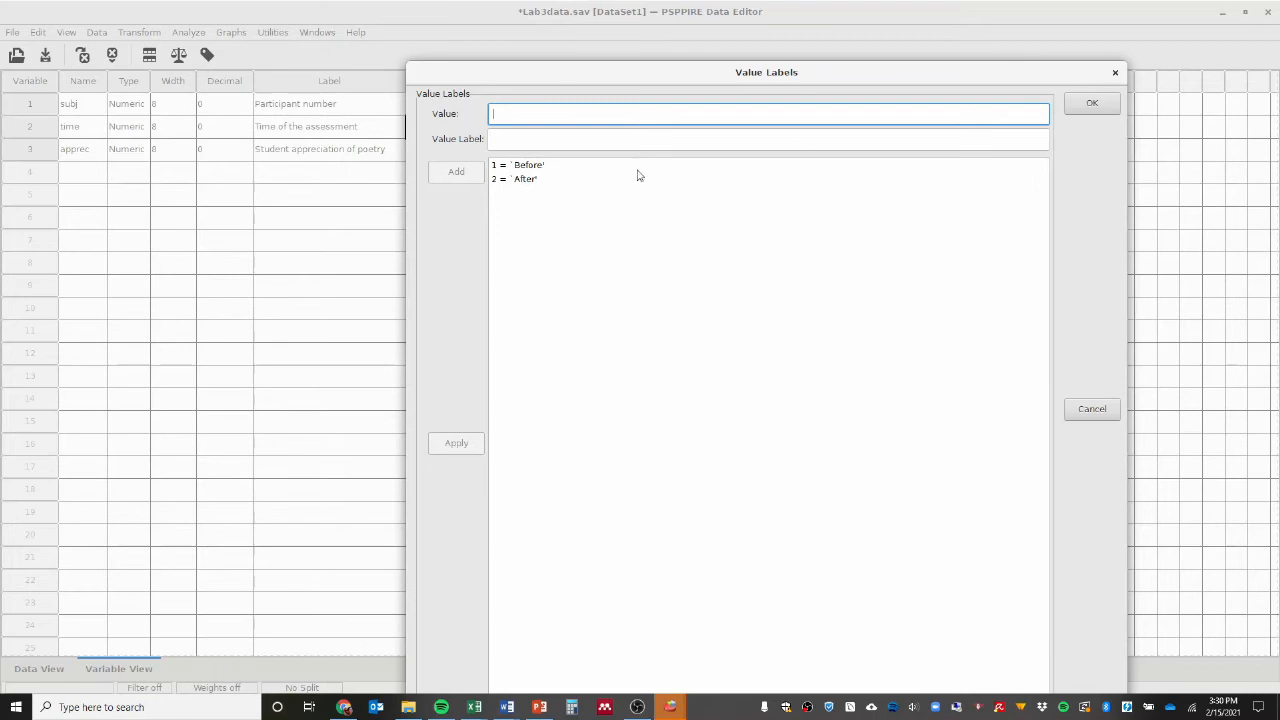
{"action": "left_click", "coordinate": [1115, 72]}
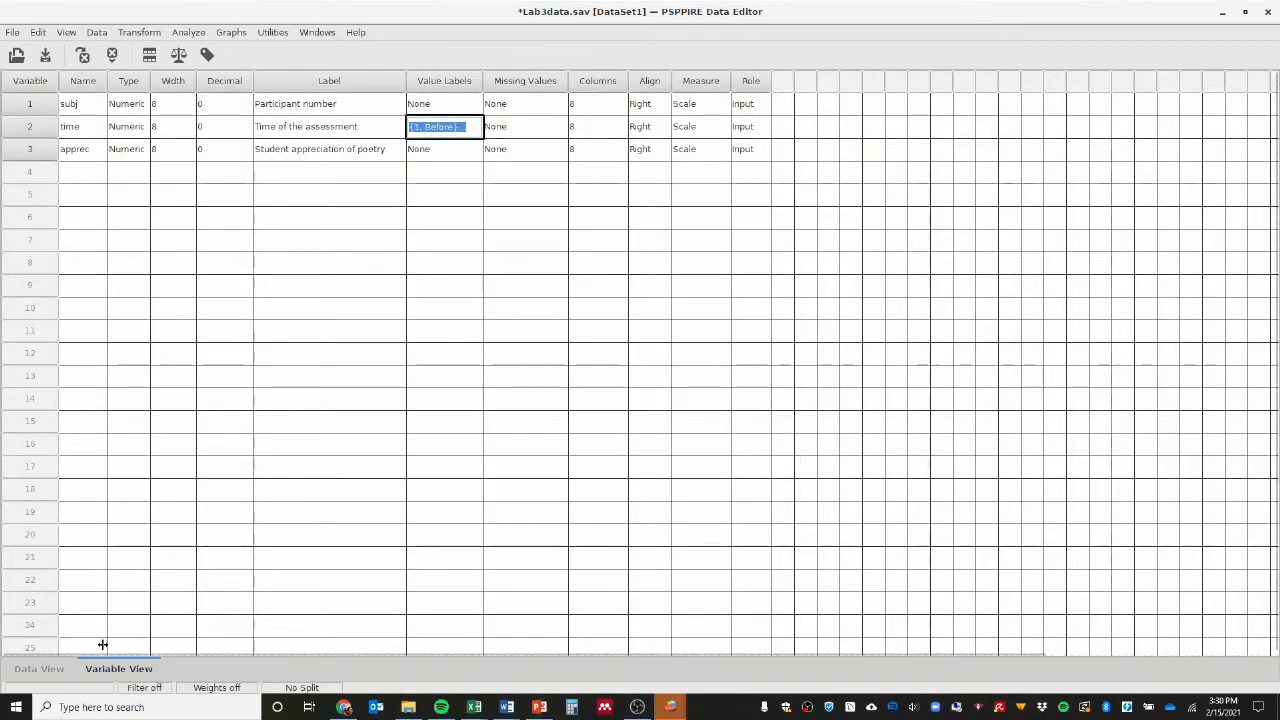
Display the value labels in the Lab3data cases, and switch back to the numeric codes.
{"action": "left_click", "coordinate": [46, 668]}
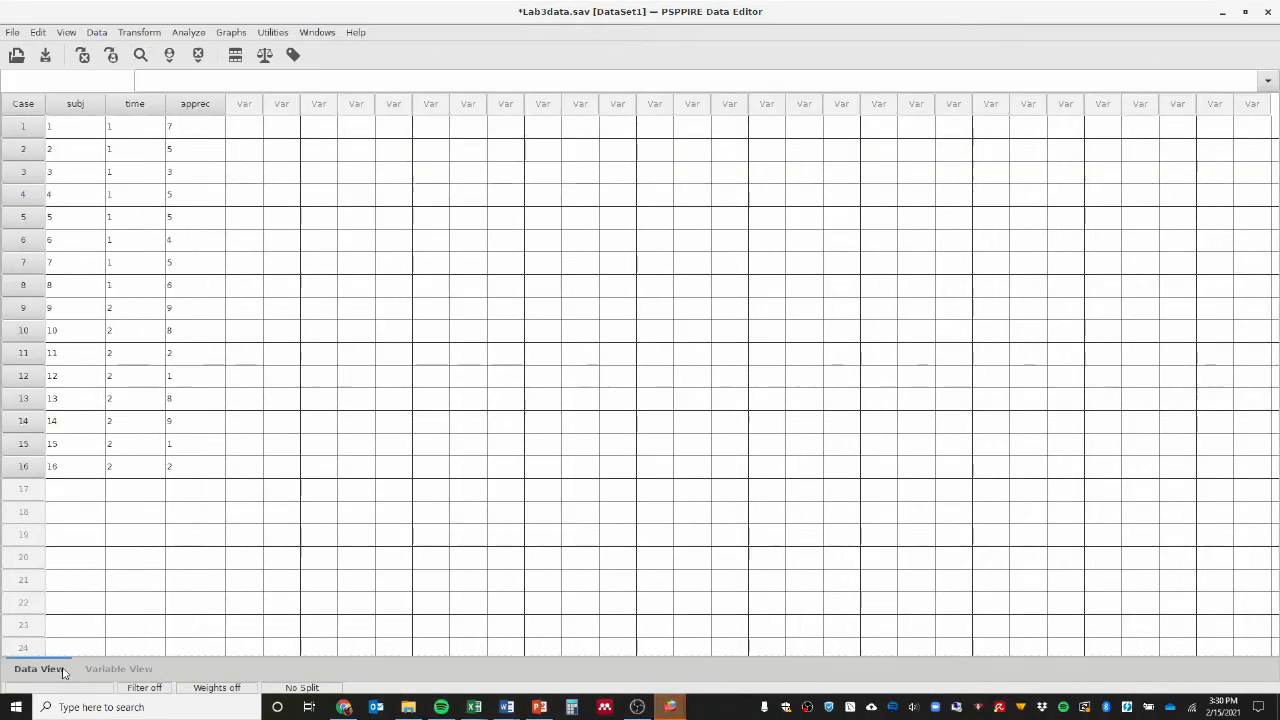
{"action": "left_click", "coordinate": [294, 56]}
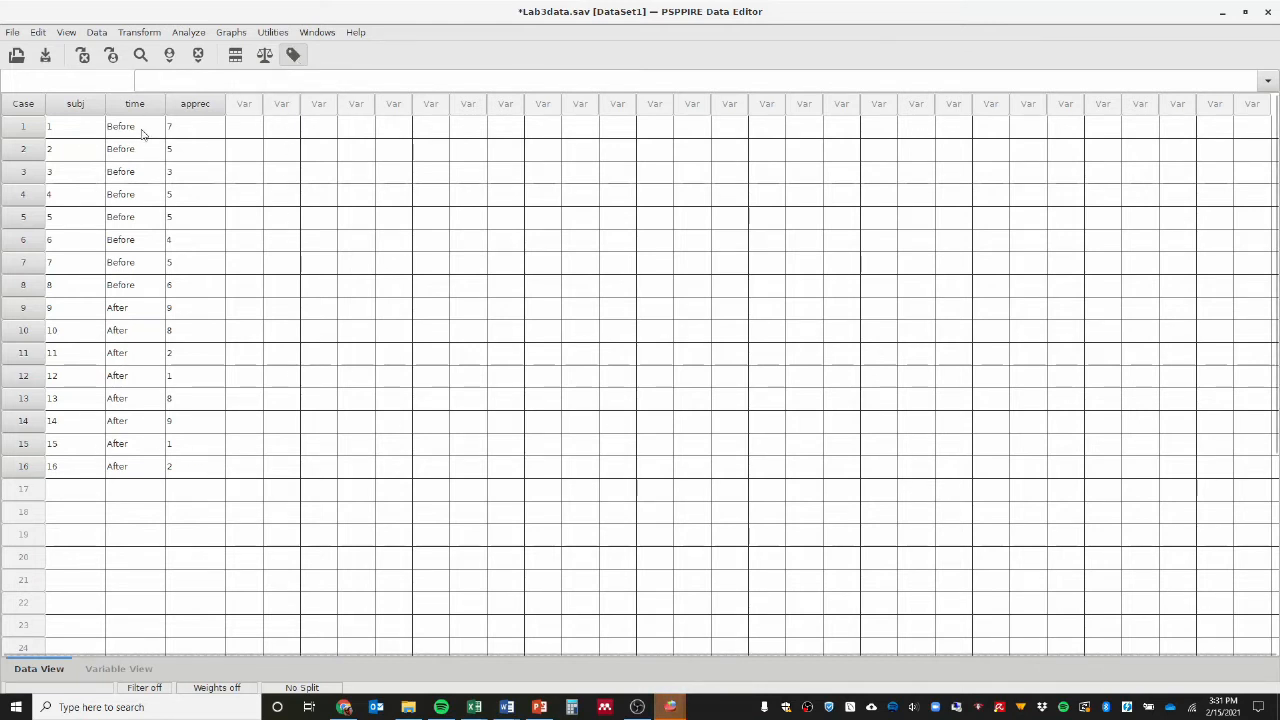
{"action": "left_click", "coordinate": [294, 56]}
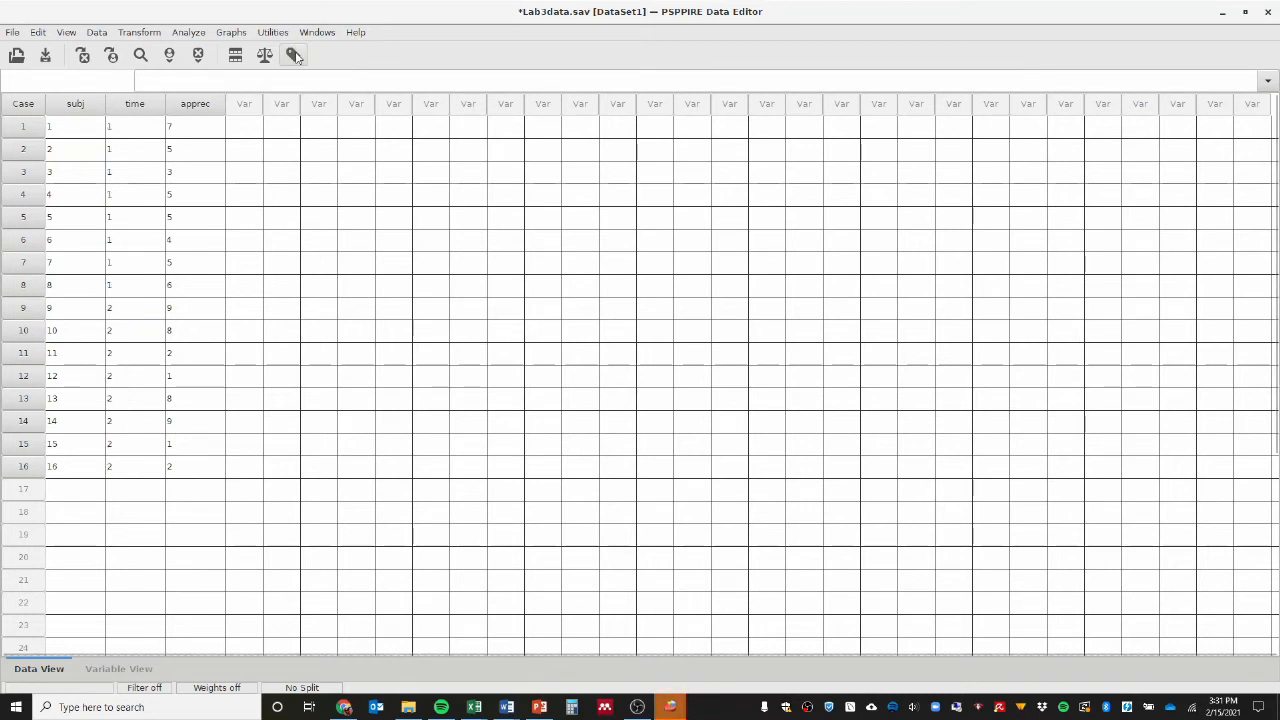
Set up a Frequencies analysis with time as its variable.
{"action": "left_click", "coordinate": [190, 34]}
{"action": "mouse_move", "coordinate": [210, 53]}
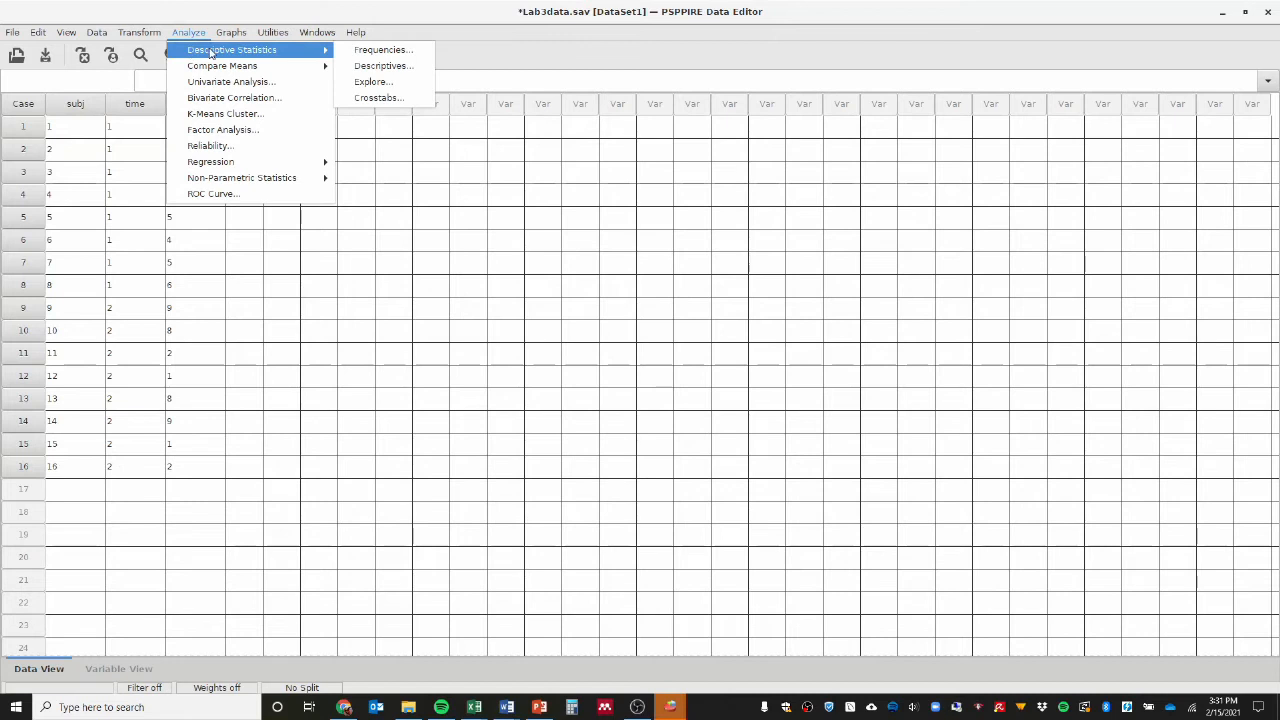
{"action": "left_click", "coordinate": [374, 51]}
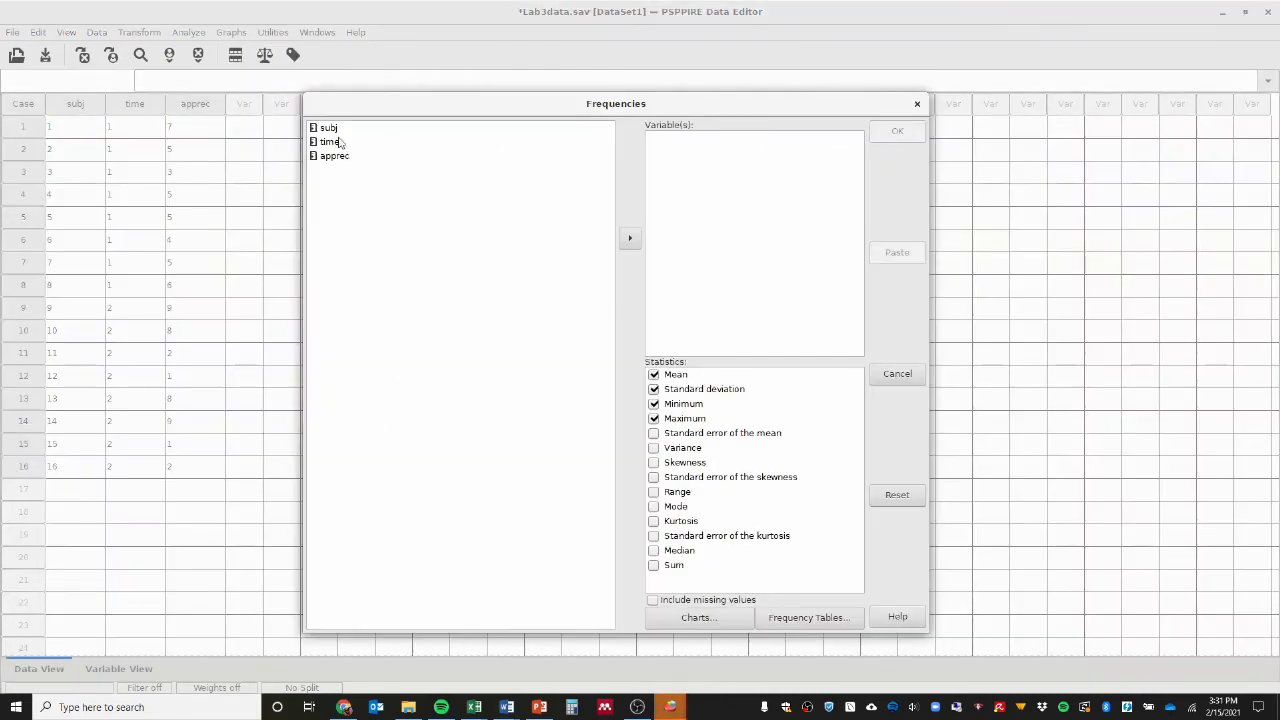
{"action": "left_click", "coordinate": [338, 143]}
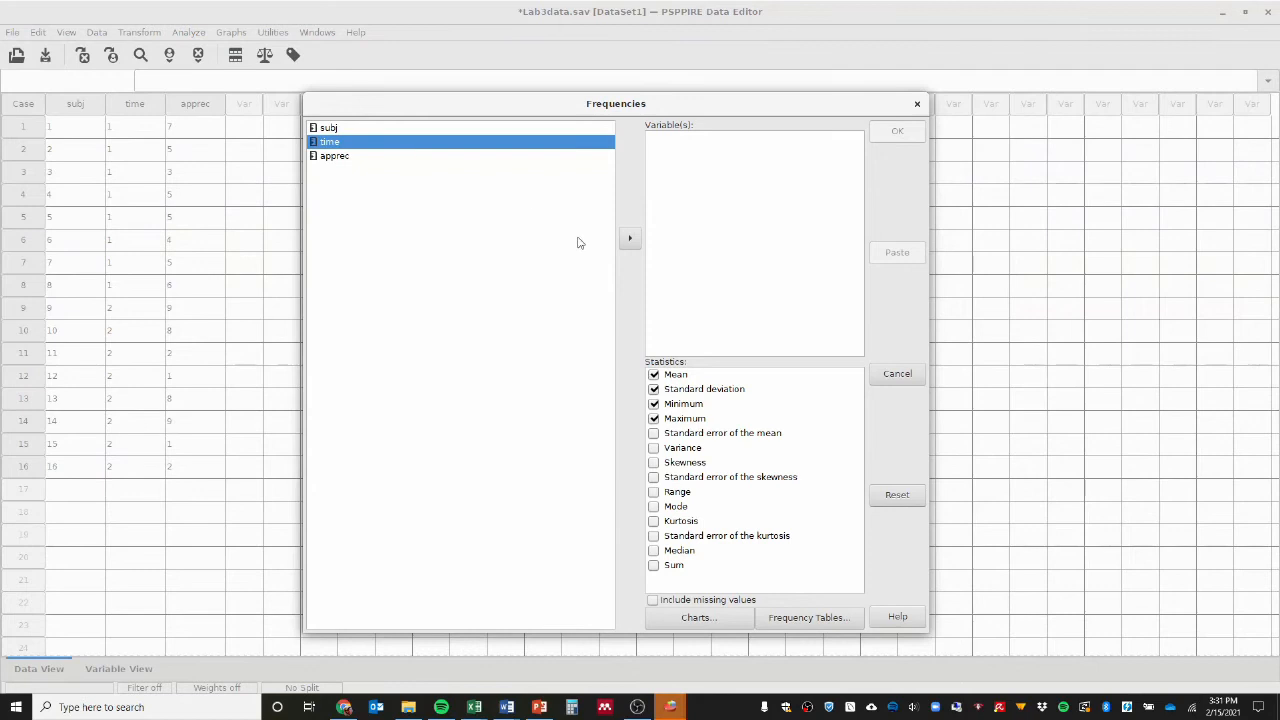
{"action": "left_click", "coordinate": [629, 238]}
Turn off Minimum and Maximum for the time frequencies, run the analysis and show its output.
{"action": "left_click", "coordinate": [654, 403]}
{"action": "left_click", "coordinate": [654, 418]}
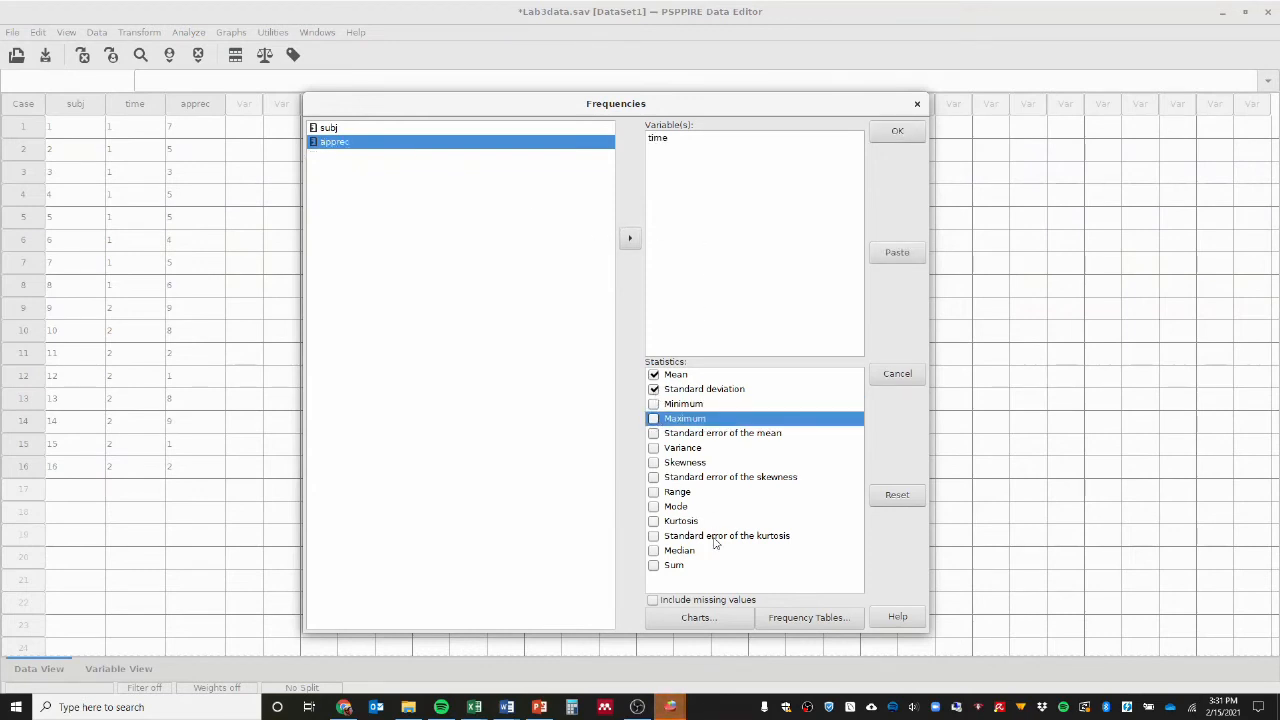
{"action": "left_click", "coordinate": [896, 131]}
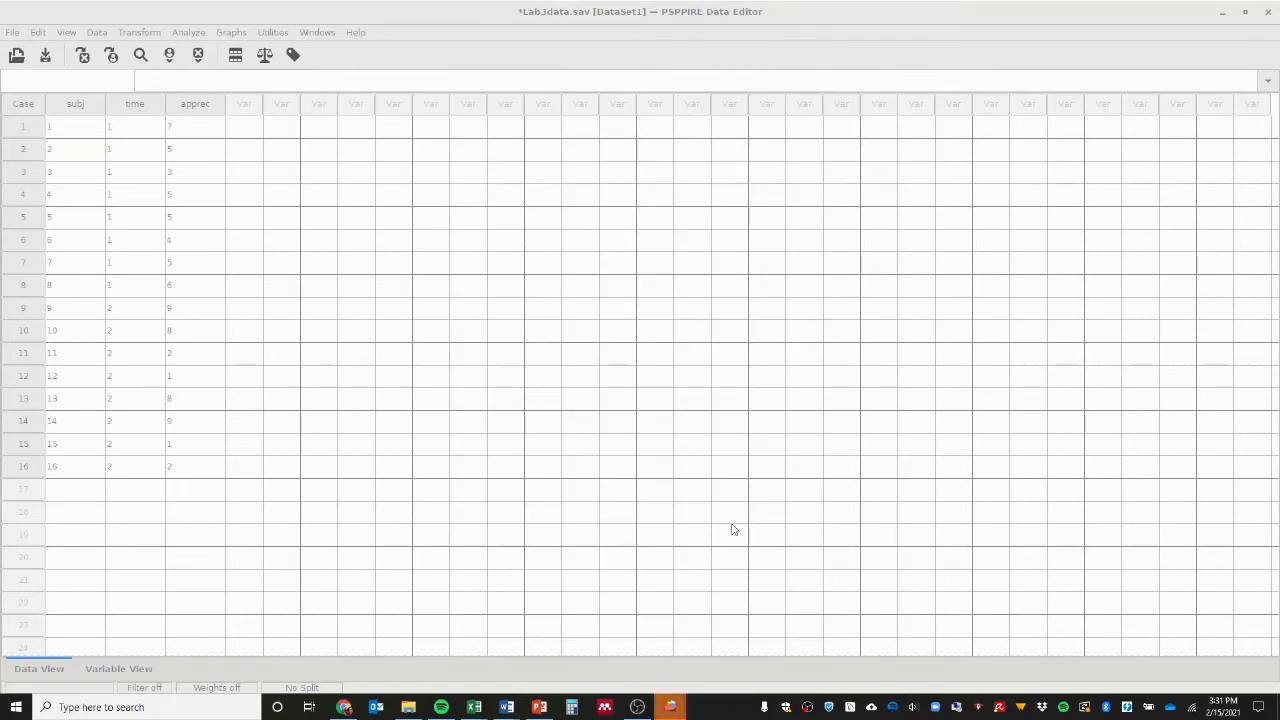
{"action": "mouse_move", "coordinate": [662, 687]}
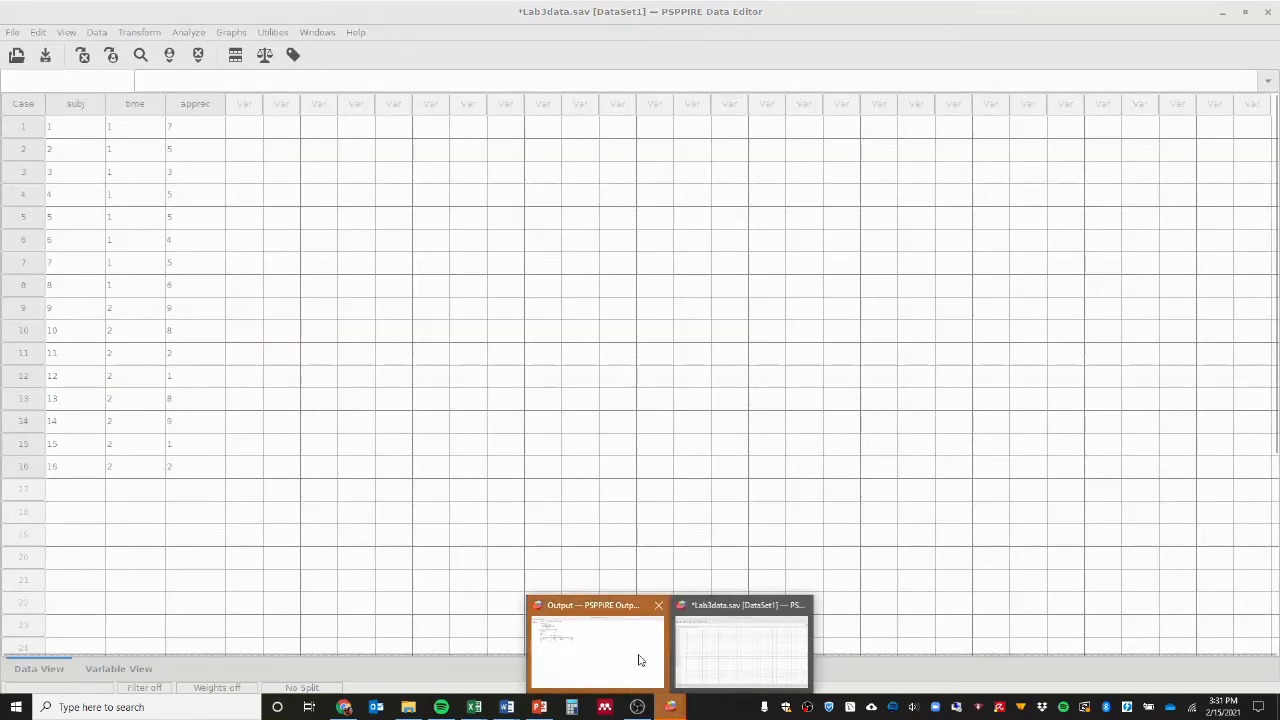
{"action": "left_click", "coordinate": [640, 660]}
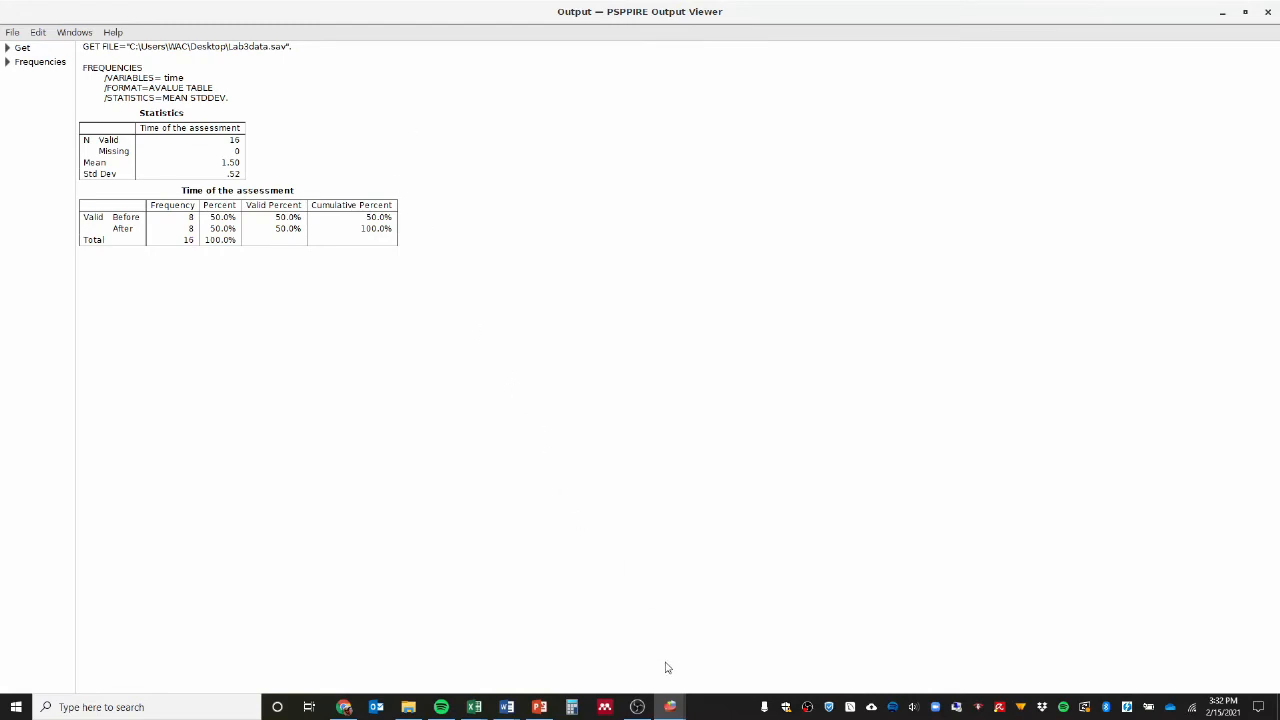
Return to the Lab3data dataset and set up a Descriptives analysis with apprec as its variable.
{"action": "mouse_move", "coordinate": [670, 710]}
{"action": "left_click", "coordinate": [745, 642]}
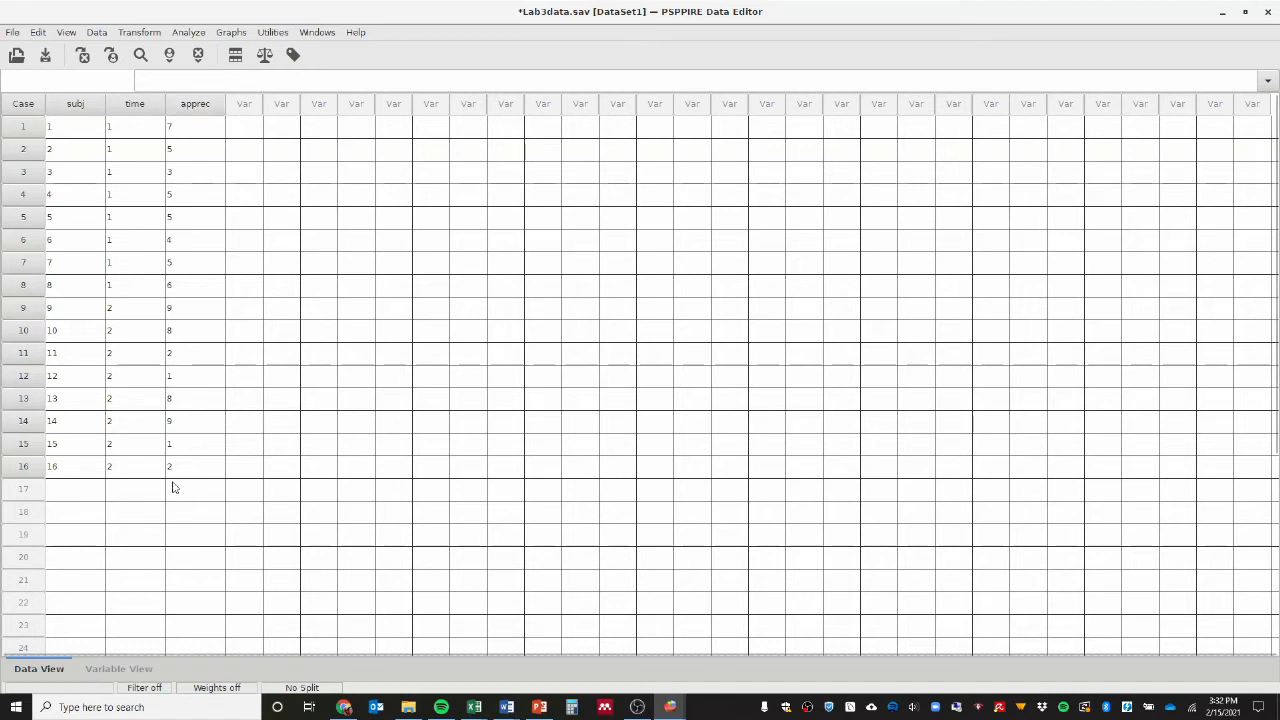
{"action": "left_click", "coordinate": [187, 33]}
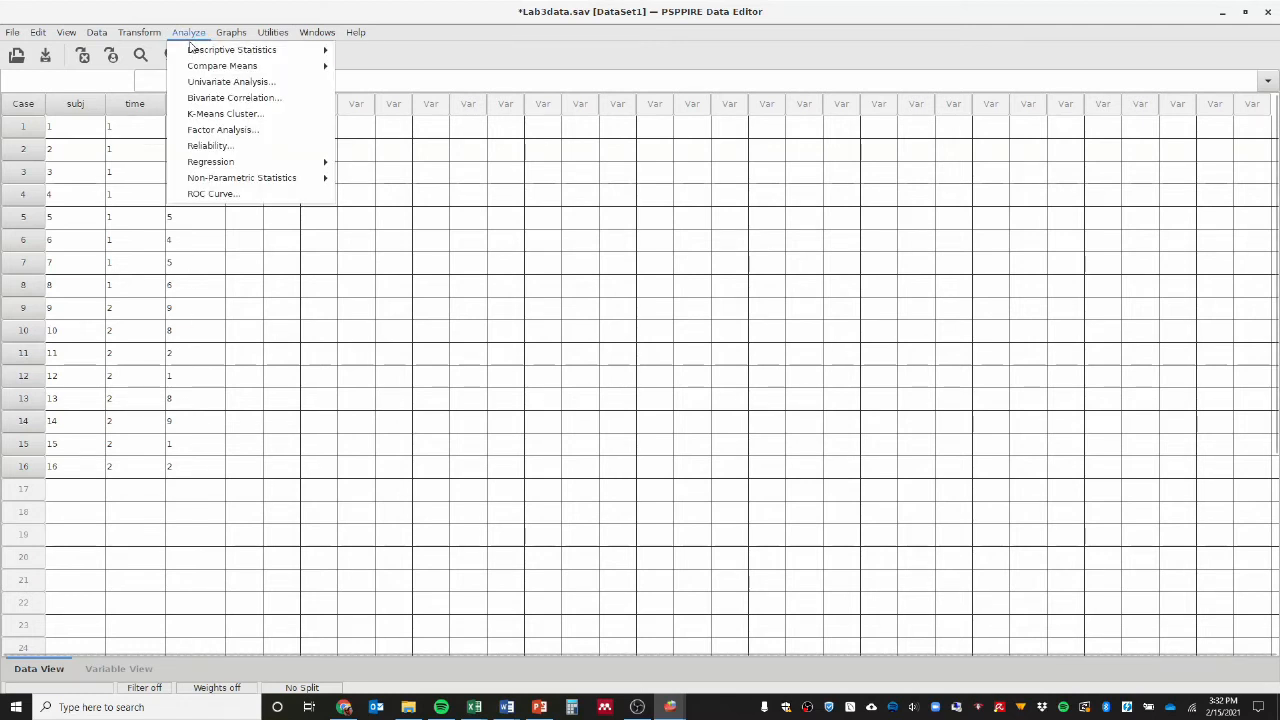
{"action": "mouse_move", "coordinate": [190, 52]}
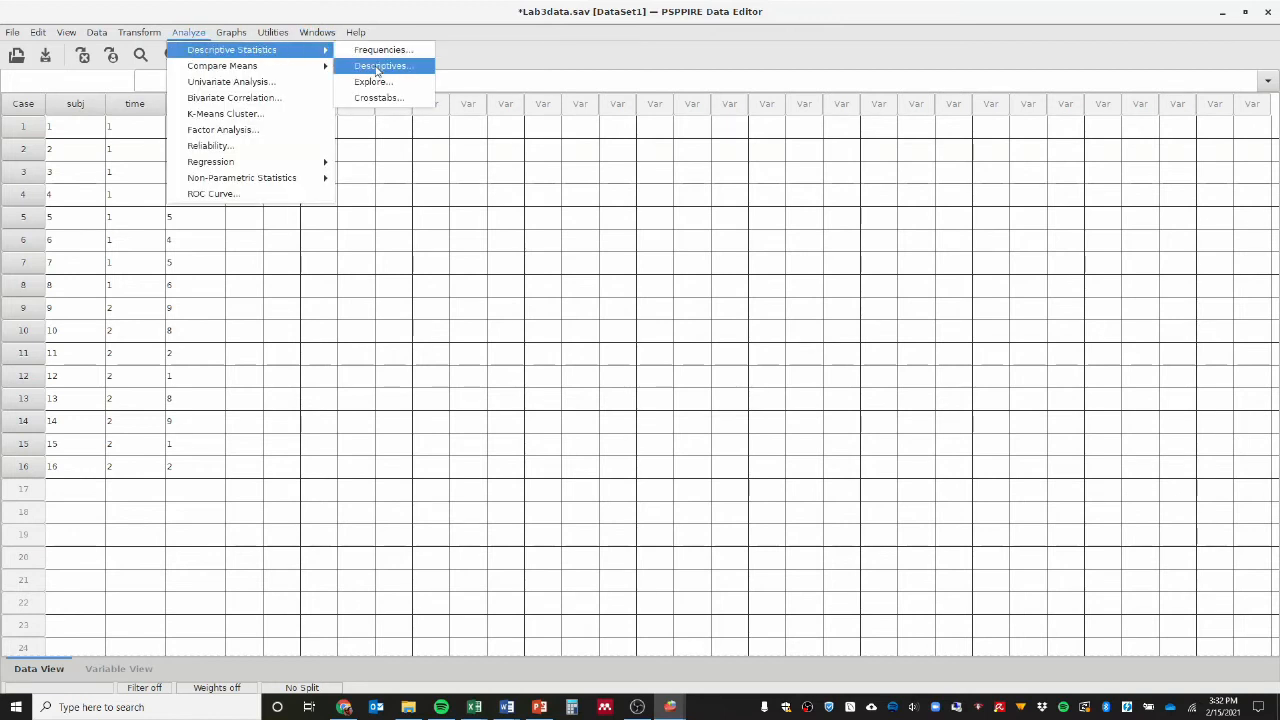
{"action": "left_click", "coordinate": [376, 66]}
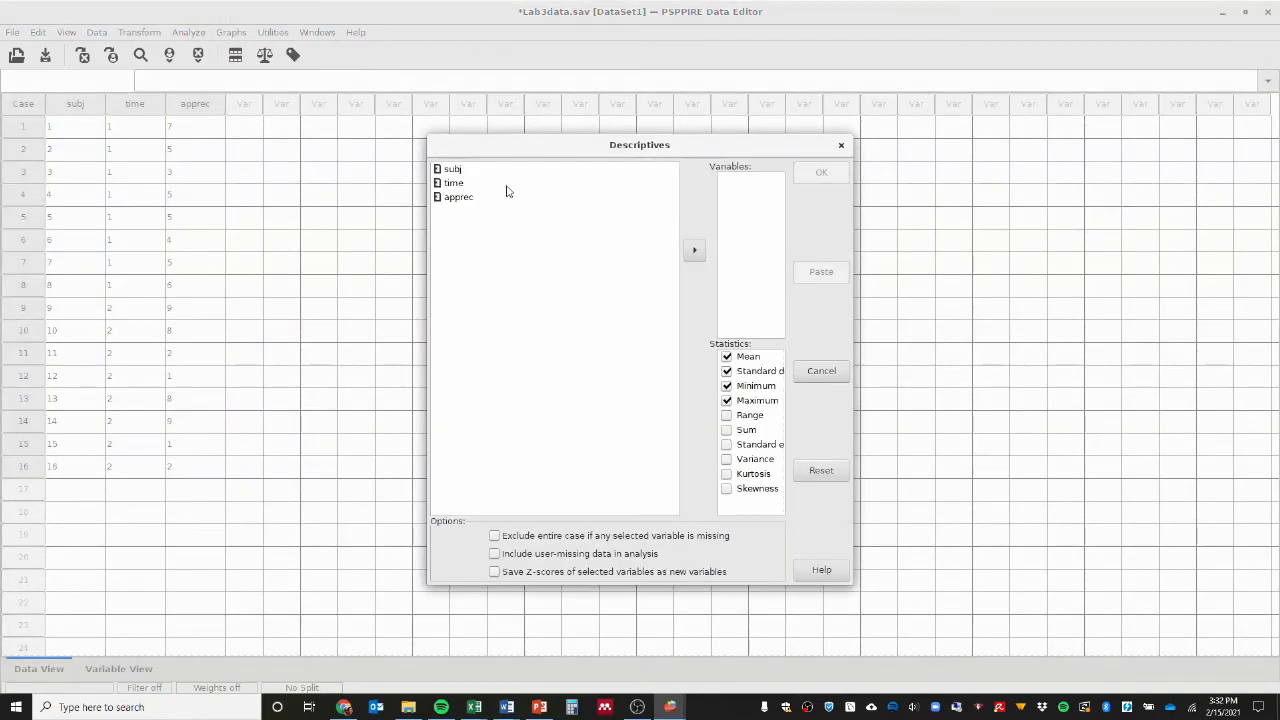
{"action": "left_click", "coordinate": [475, 199]}
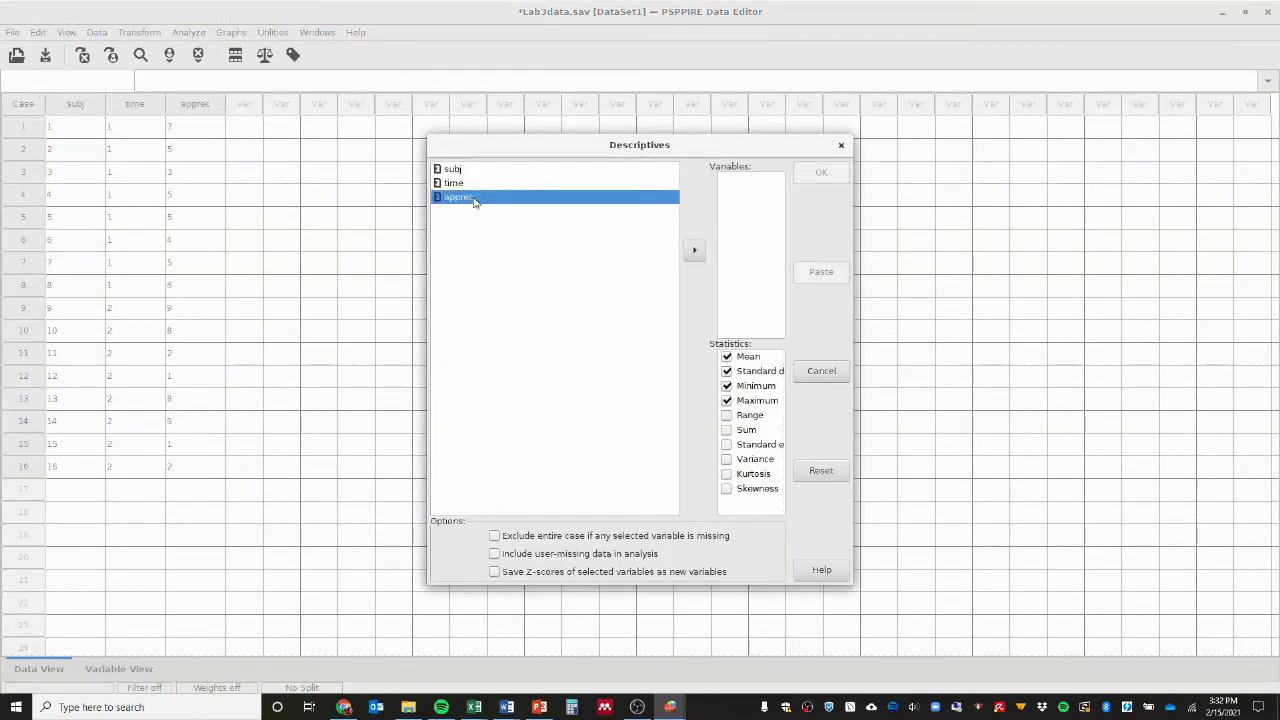
{"action": "left_click", "coordinate": [697, 252]}
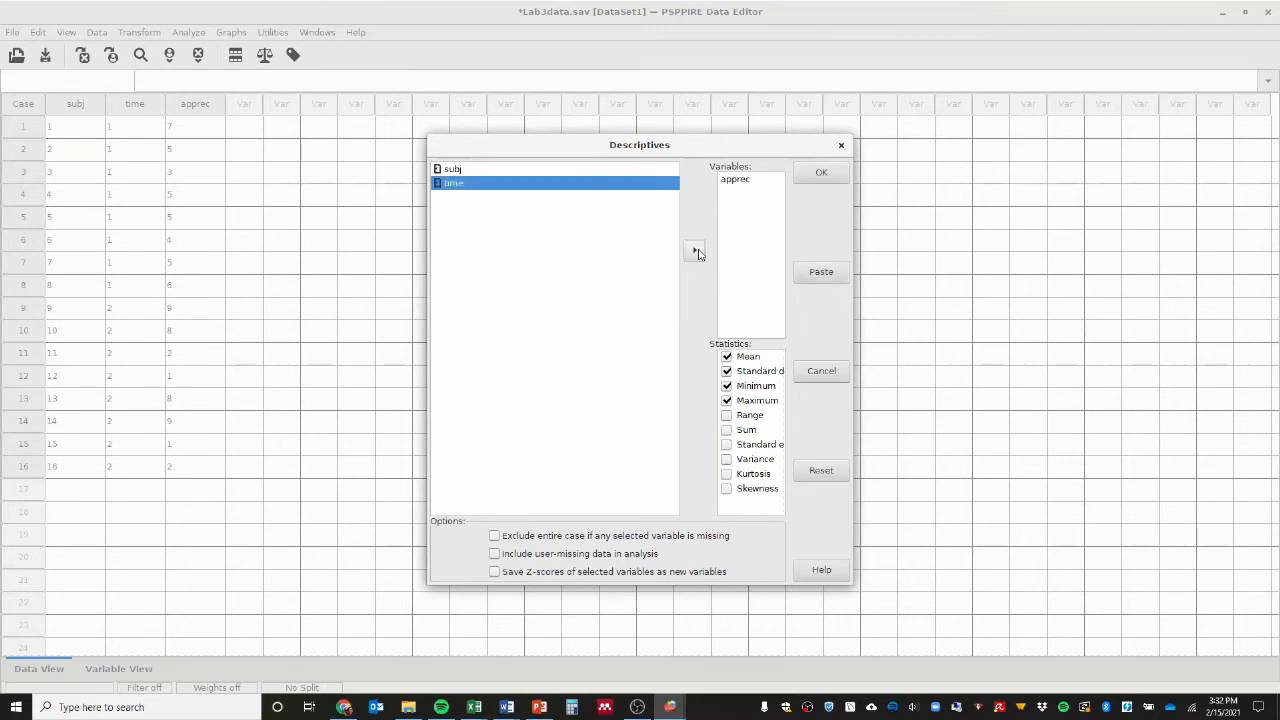
Turn off Minimum and Maximum for the apprec descriptives, run the analysis and show its output.
{"action": "left_click", "coordinate": [727, 386]}
{"action": "left_click", "coordinate": [727, 400]}
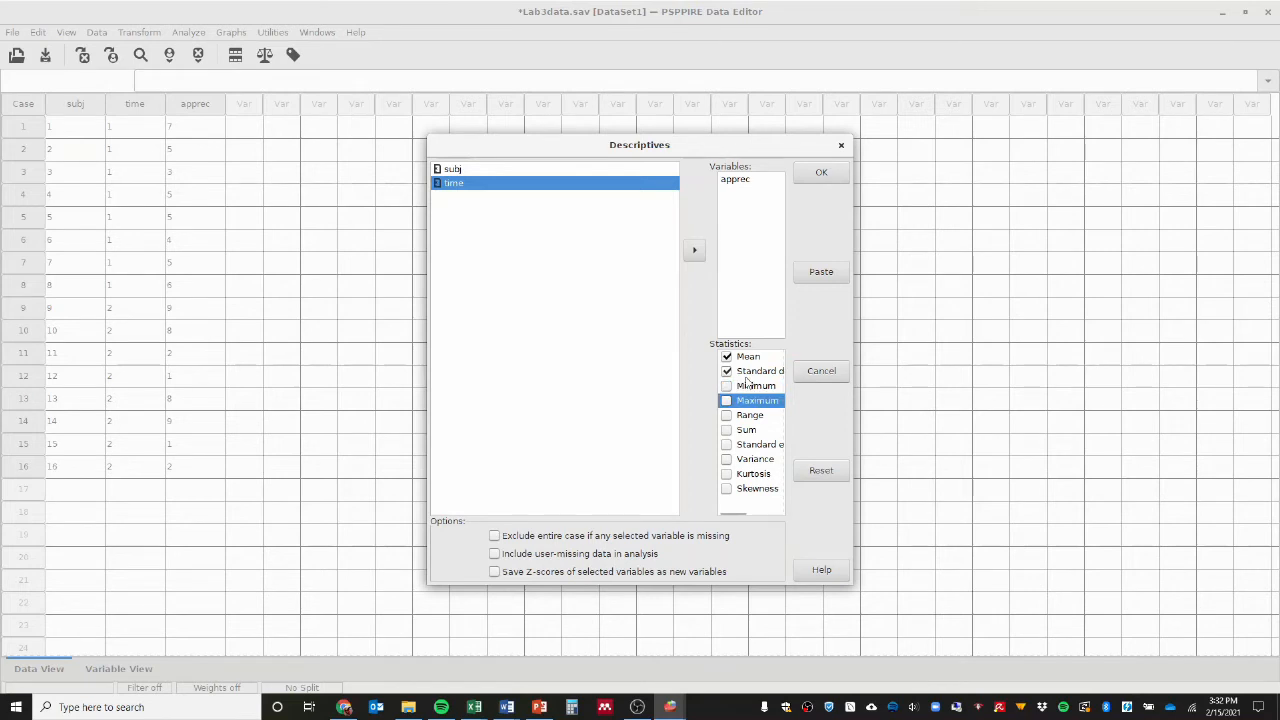
{"action": "left_click", "coordinate": [828, 183]}
{"action": "mouse_move", "coordinate": [670, 707]}
{"action": "left_click", "coordinate": [598, 650]}
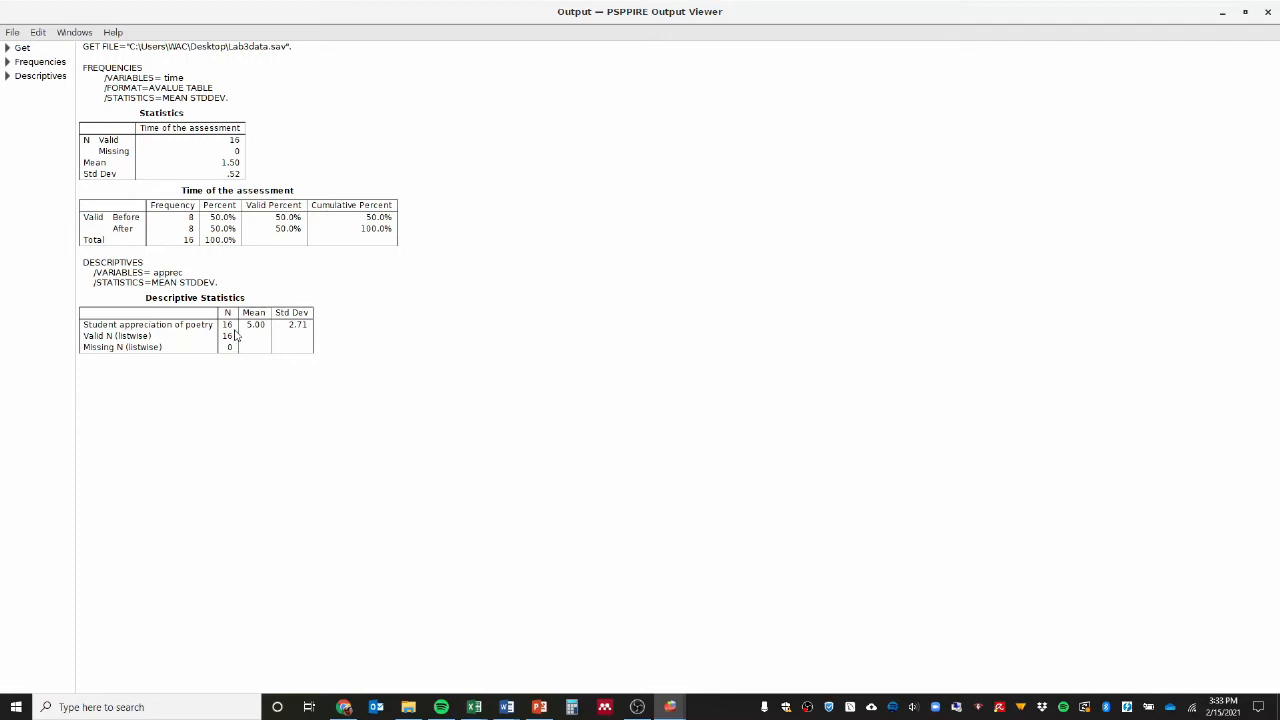
Return to the Lab3data dataset, split the file to organize output by groups based on time, and show the output.
{"action": "left_click", "coordinate": [670, 707]}
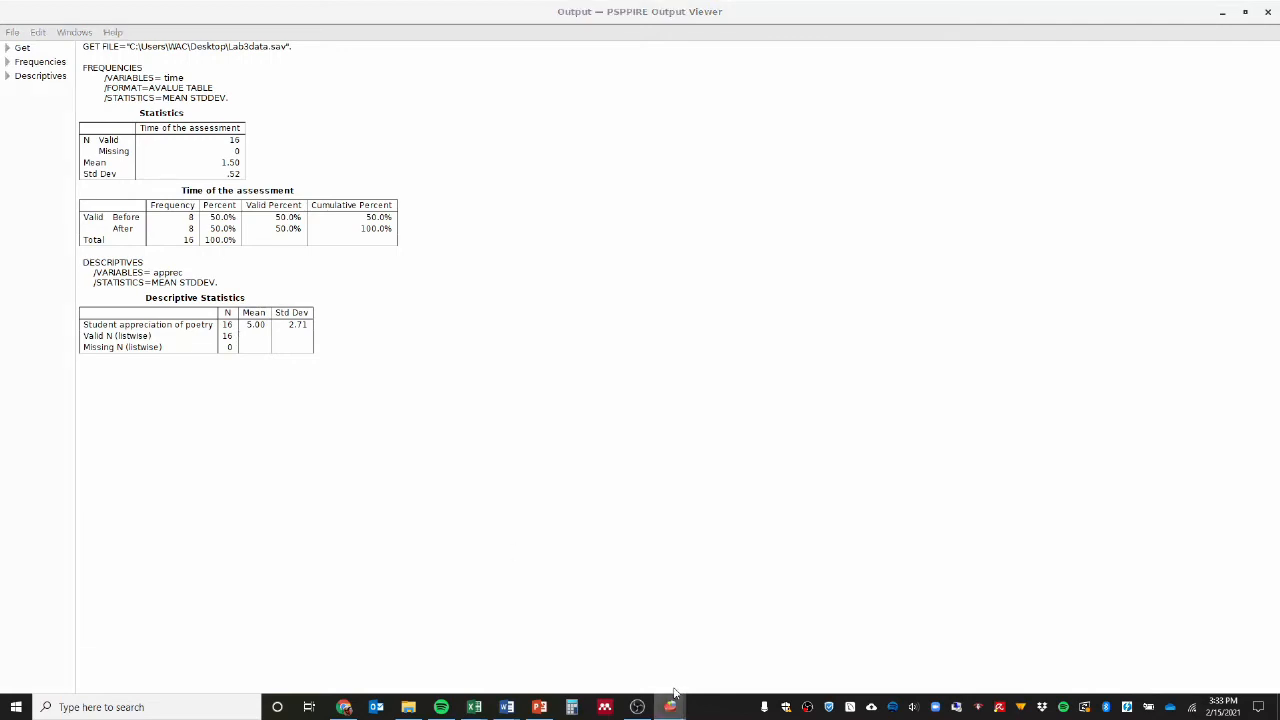
{"action": "left_click", "coordinate": [748, 660]}
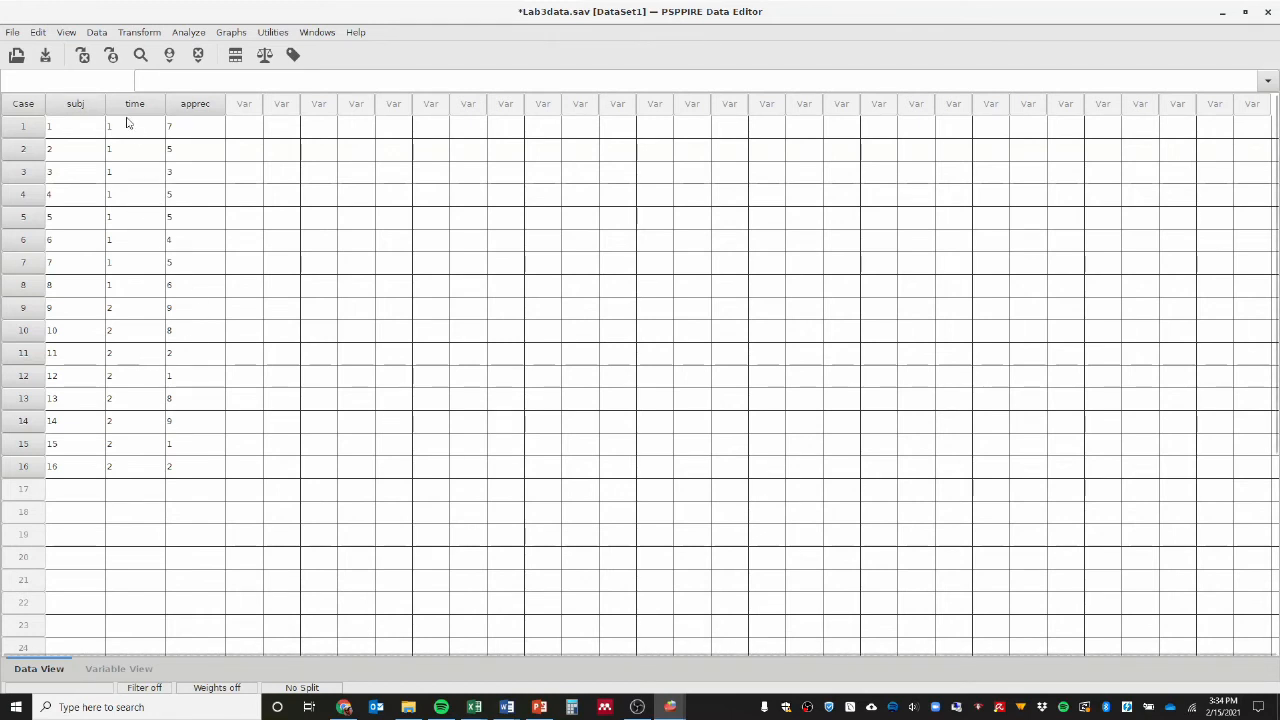
{"action": "left_click", "coordinate": [97, 33]}
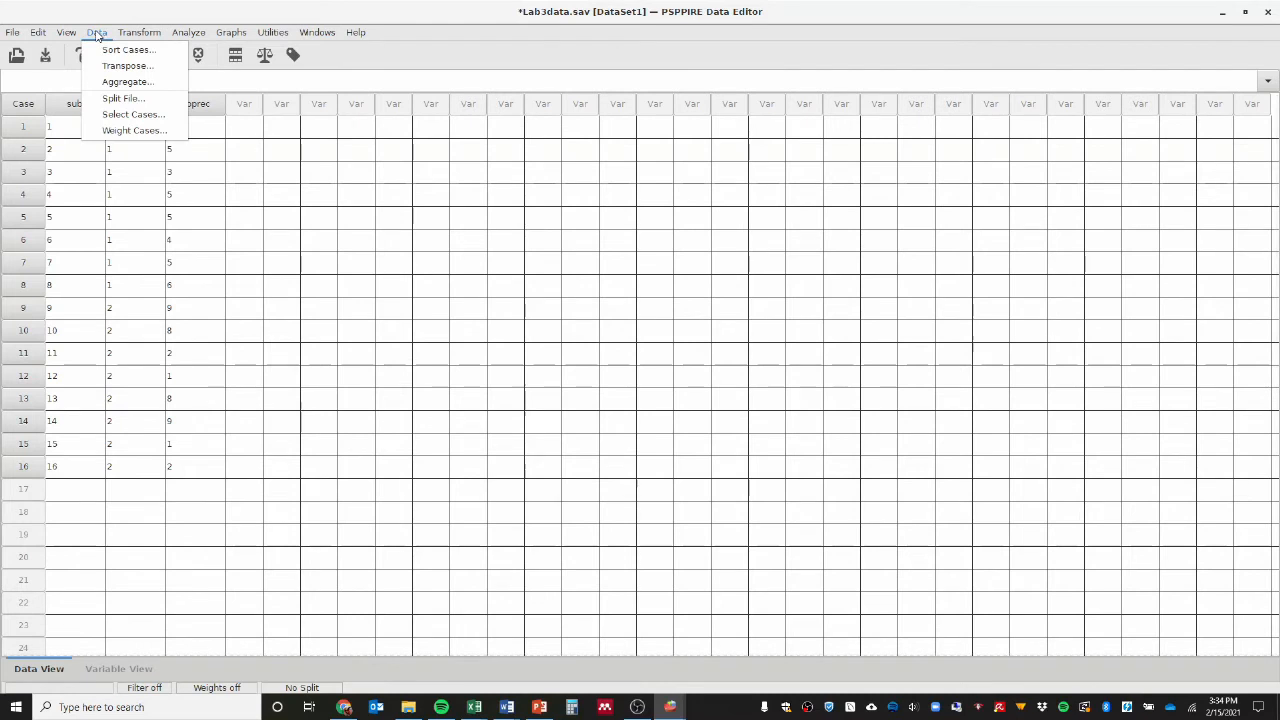
{"action": "left_click", "coordinate": [118, 99]}
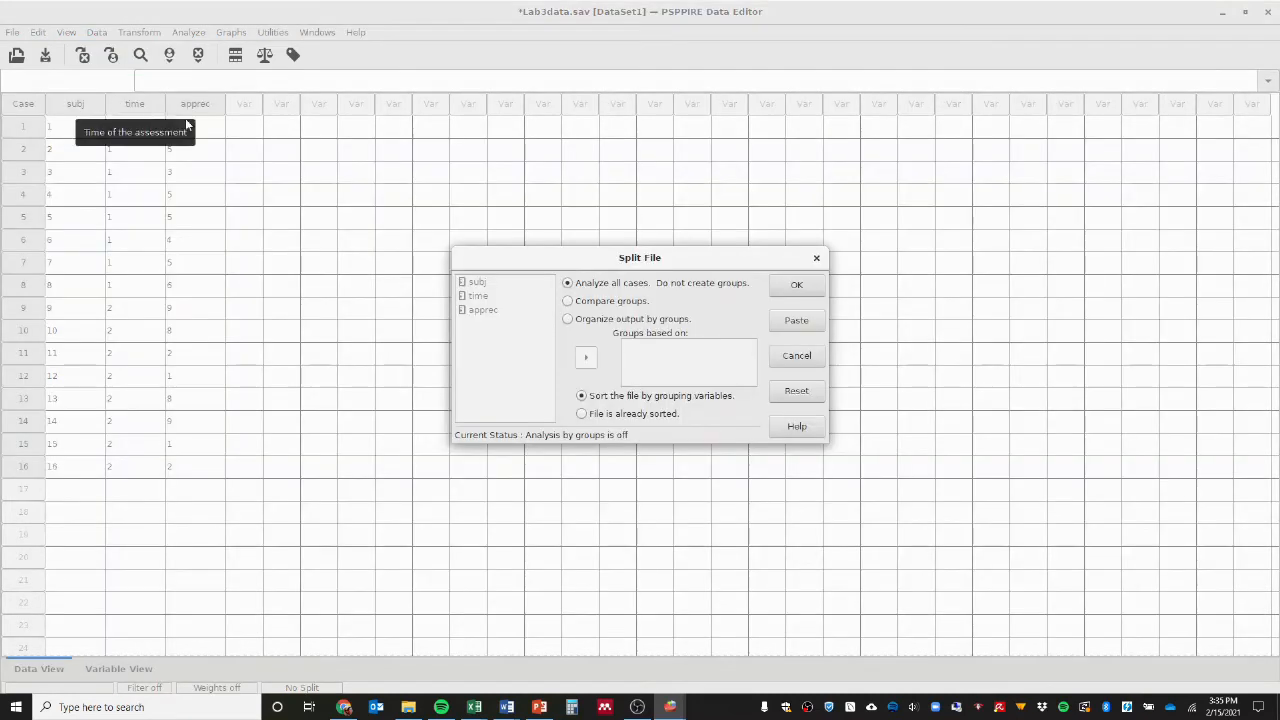
{"action": "left_click_drag", "start_coordinate": [587, 258], "coordinate": [573, 222]}
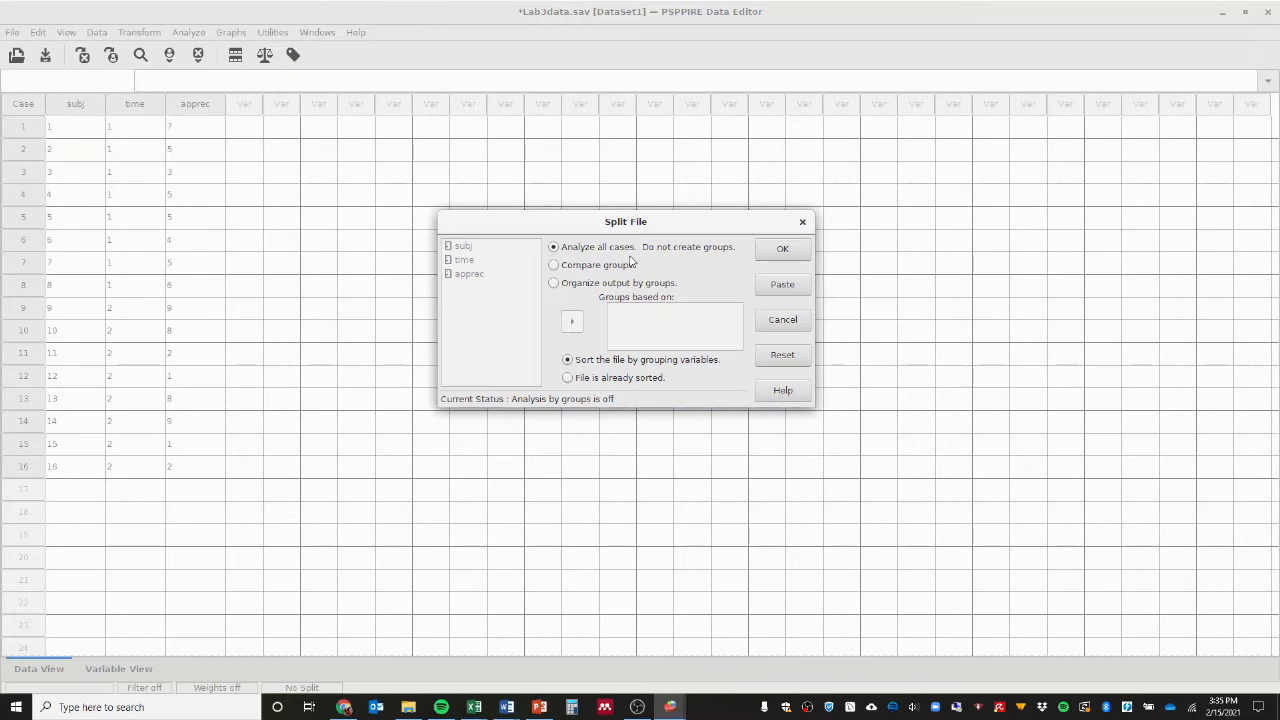
{"action": "left_click", "coordinate": [554, 284]}
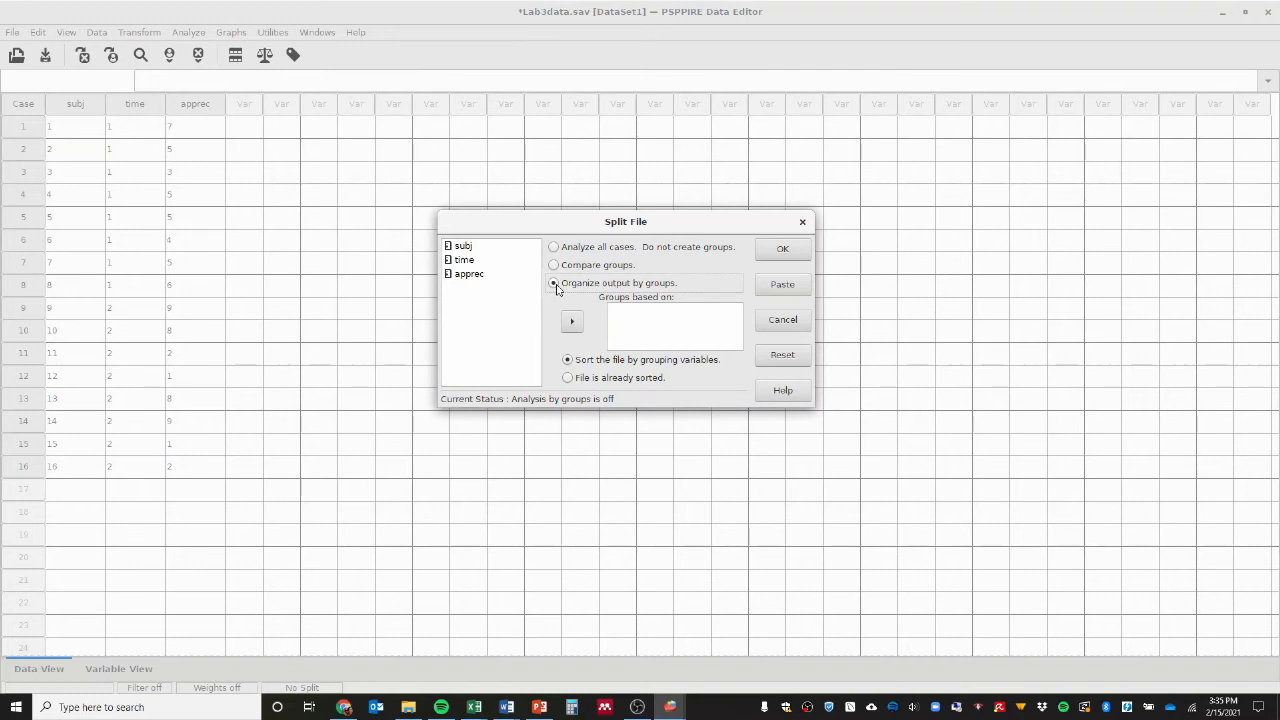
{"action": "left_click", "coordinate": [470, 261]}
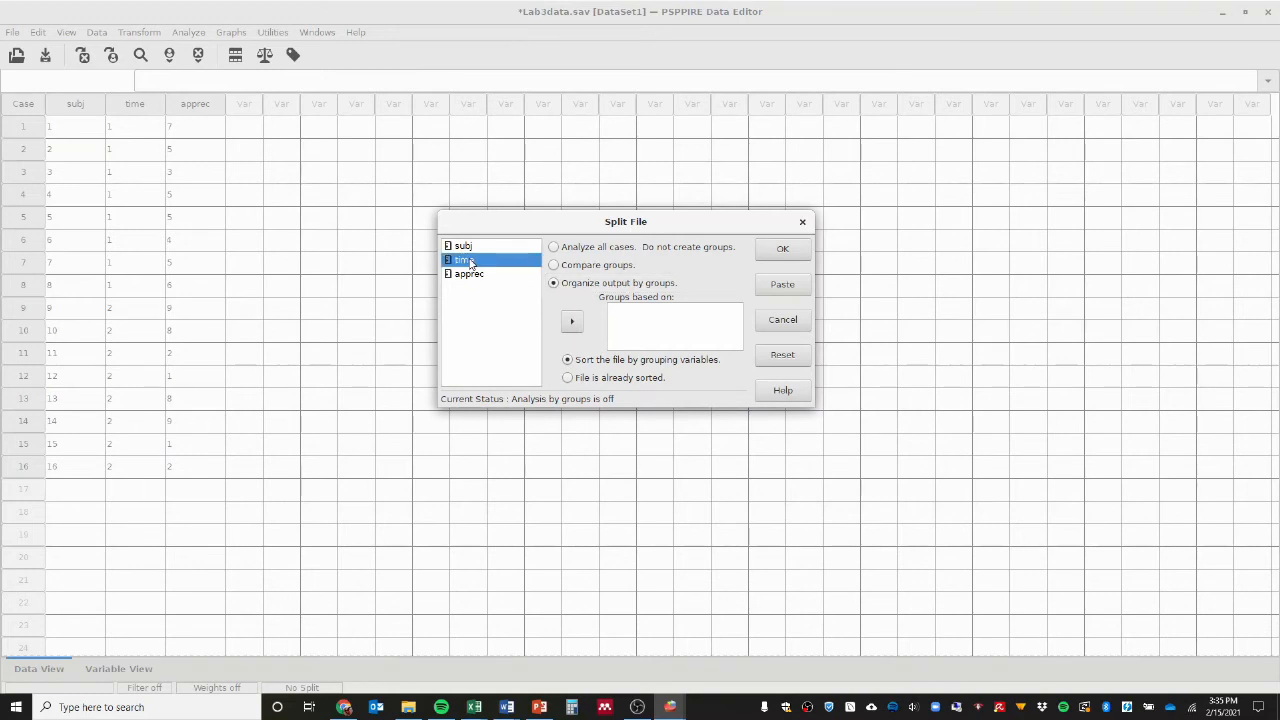
{"action": "left_click", "coordinate": [572, 321]}
{"action": "left_click", "coordinate": [783, 250]}
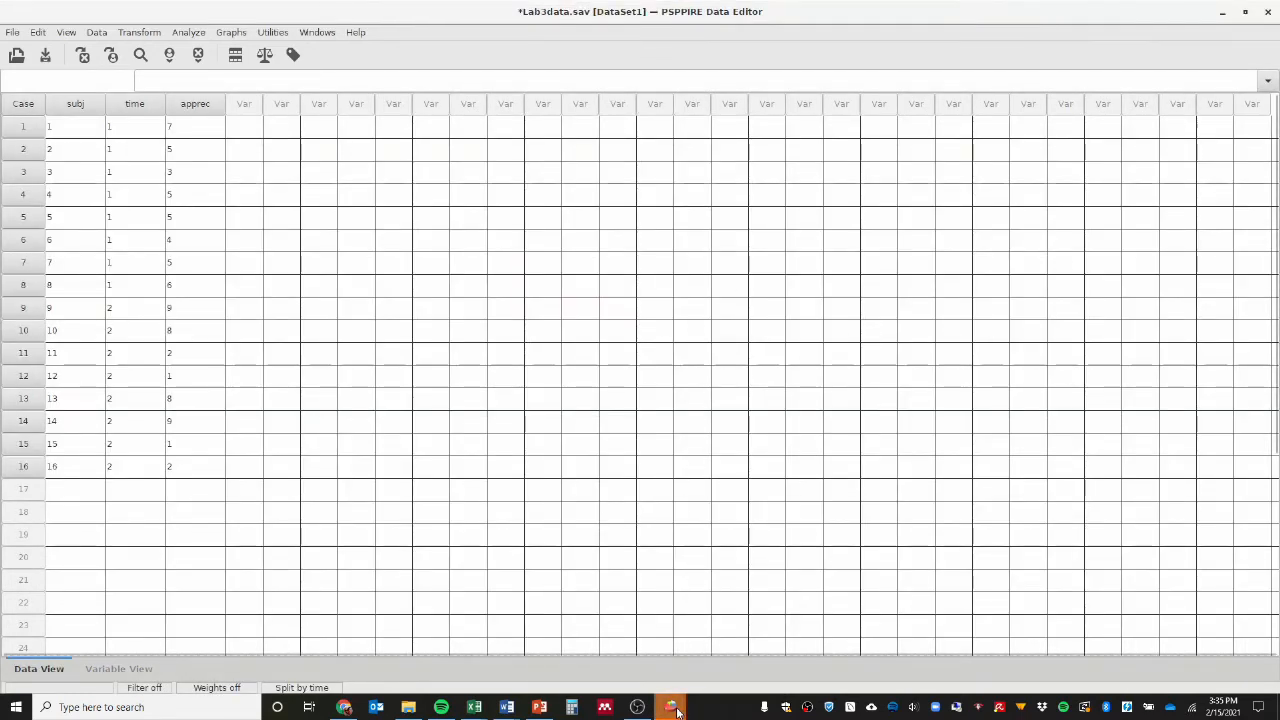
{"action": "mouse_move", "coordinate": [677, 710]}
{"action": "left_click", "coordinate": [634, 665]}
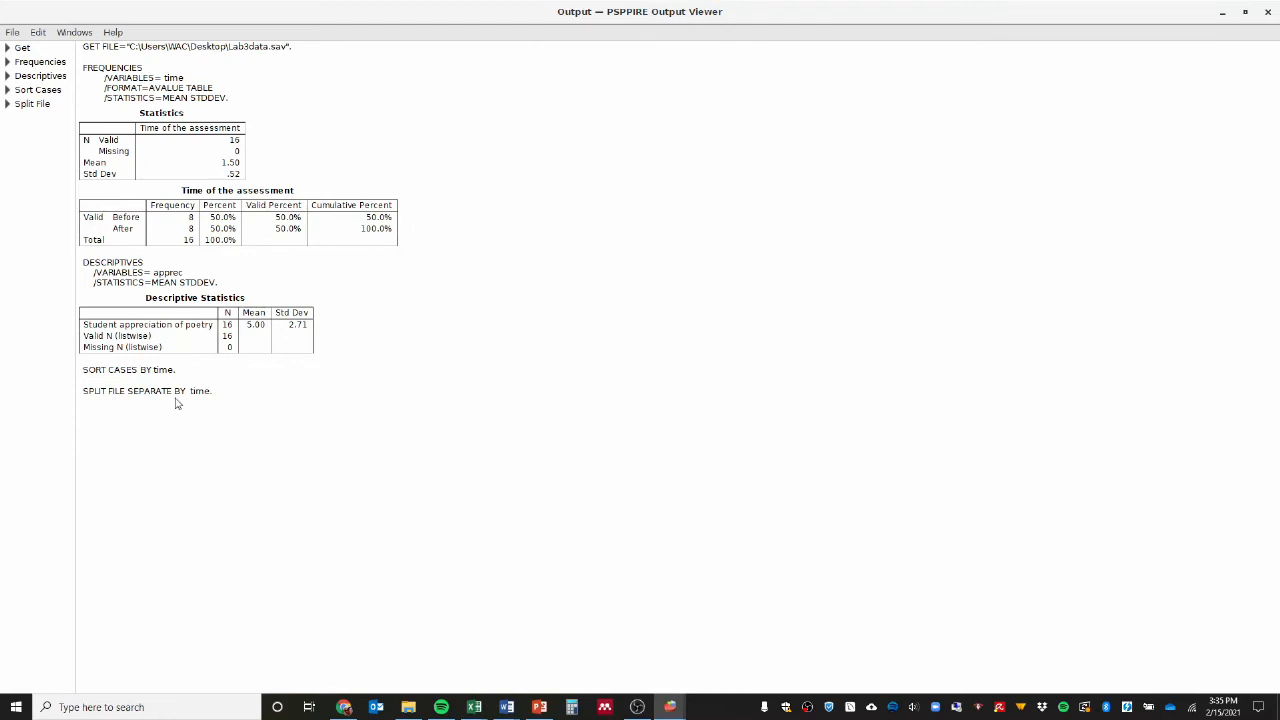
Return to the Lab3data dataset, rerun the Descriptives analysis on apprec with the split active, and show its output.
{"action": "left_click", "coordinate": [670, 707]}
{"action": "left_click", "coordinate": [740, 640]}
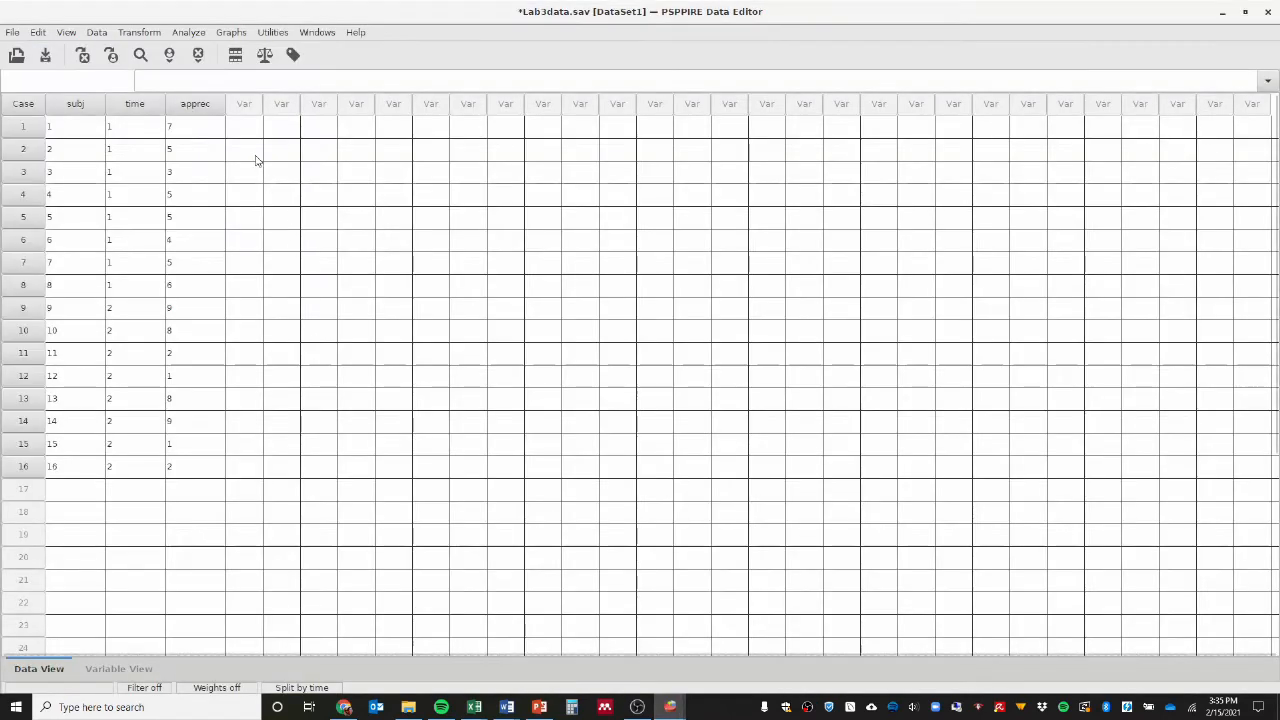
{"action": "left_click", "coordinate": [190, 33]}
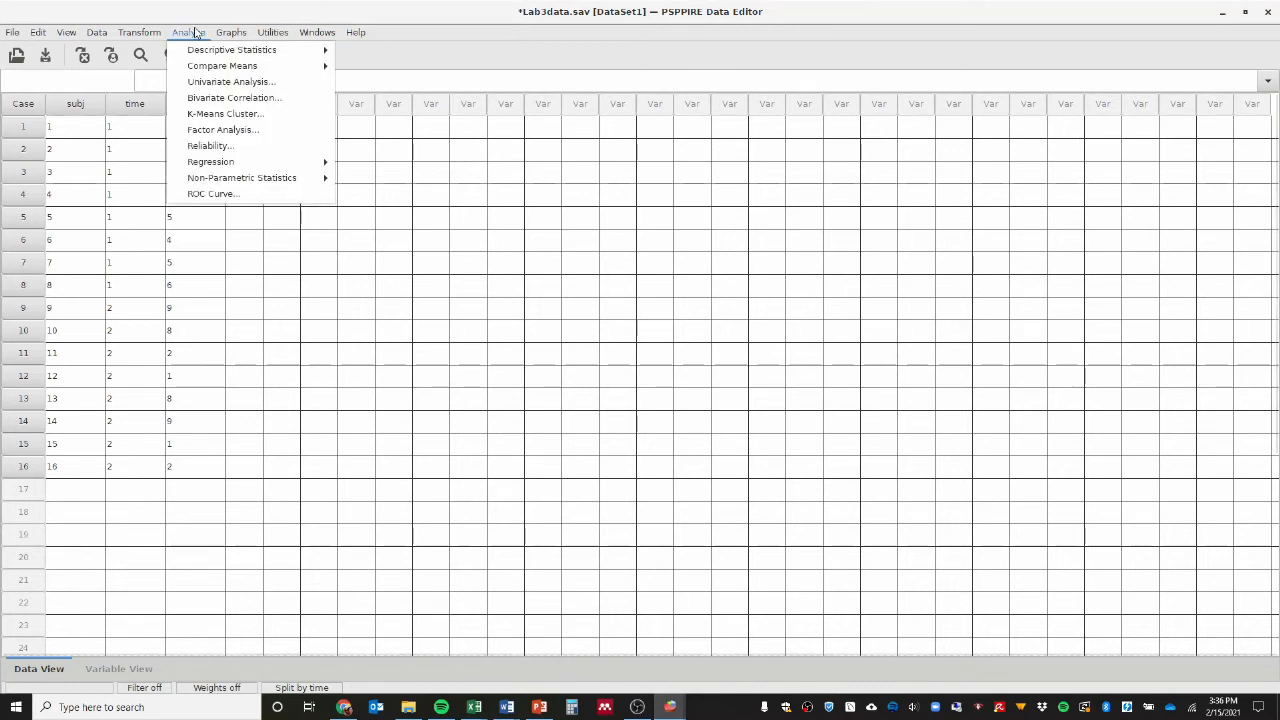
{"action": "mouse_move", "coordinate": [198, 55]}
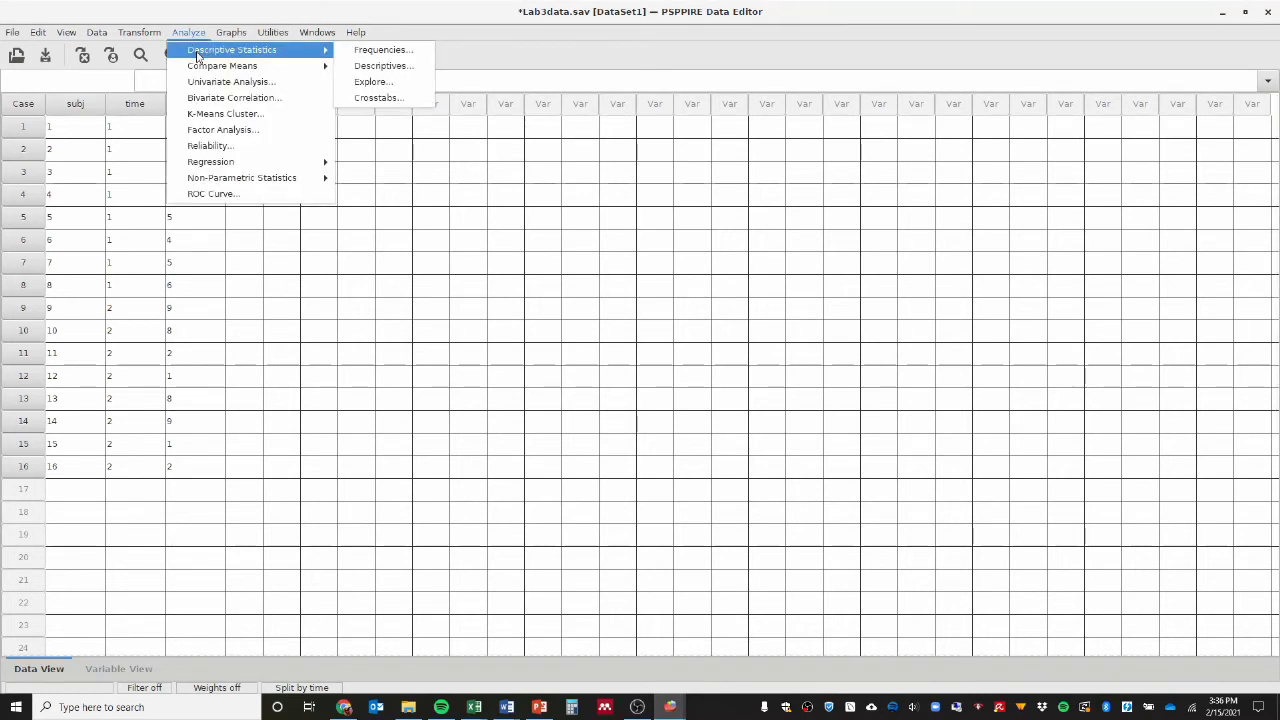
{"action": "left_click", "coordinate": [374, 66]}
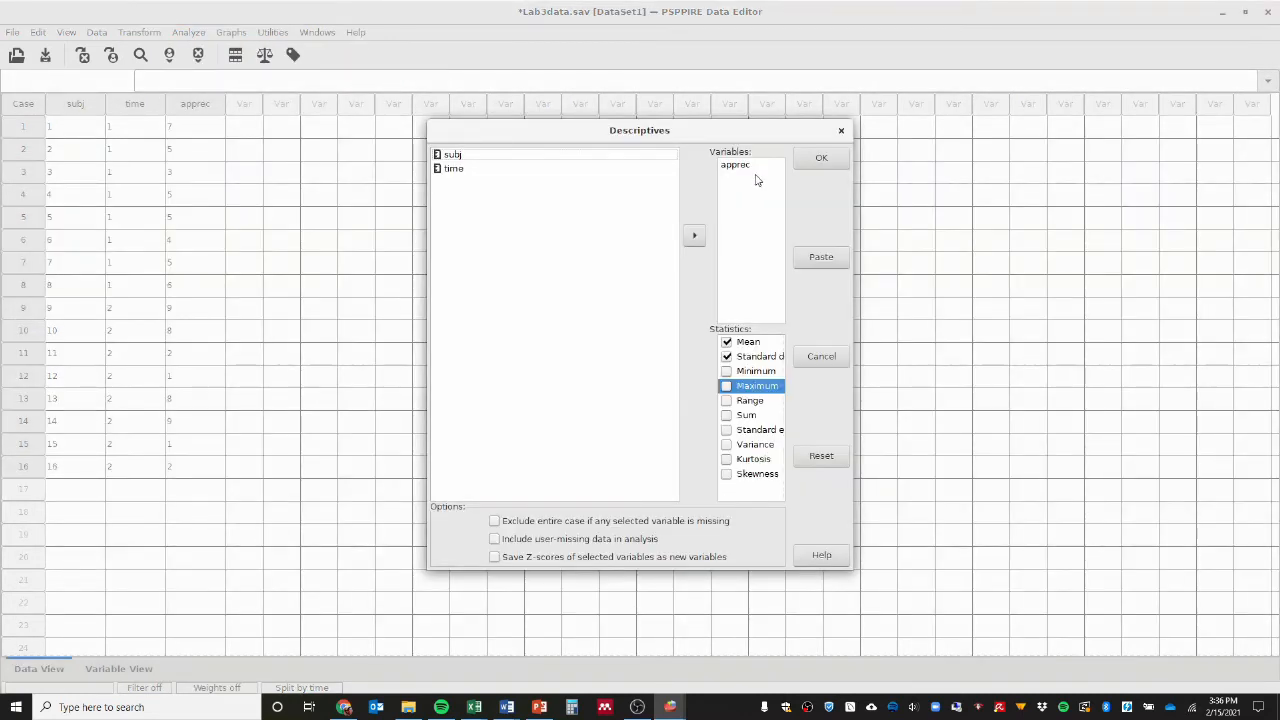
{"action": "left_click", "coordinate": [822, 160]}
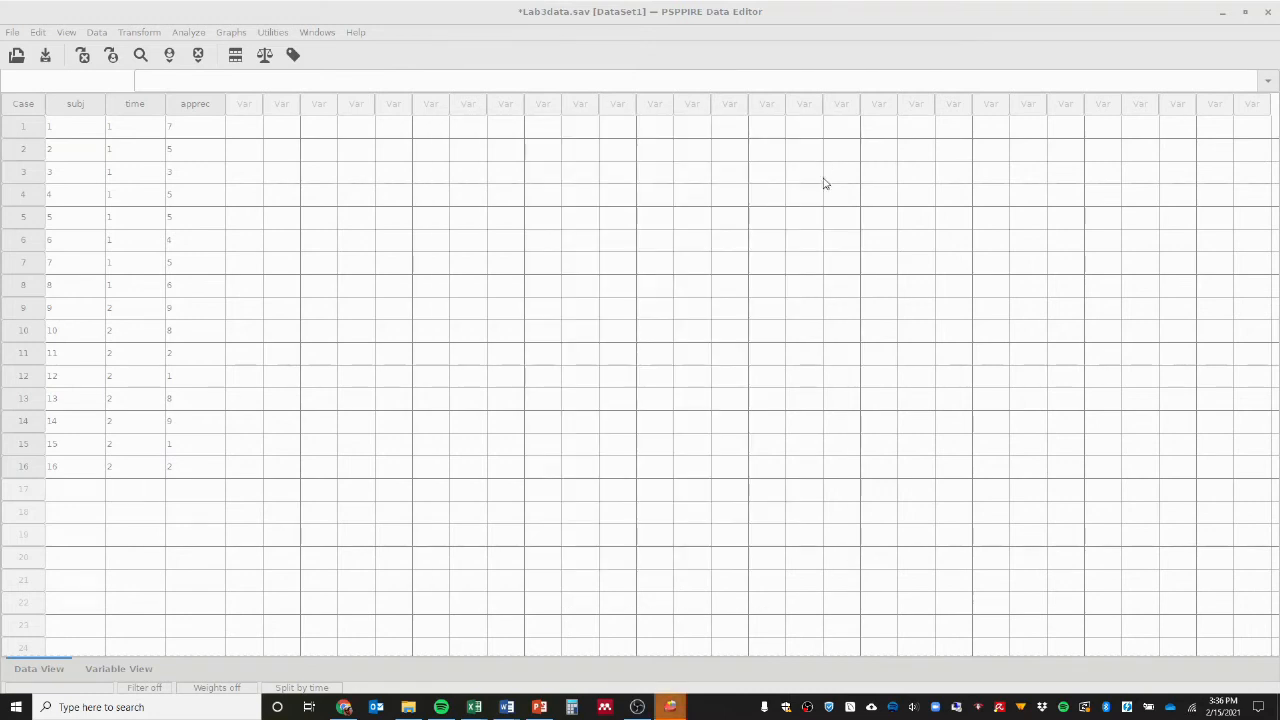
{"action": "mouse_move", "coordinate": [667, 710]}
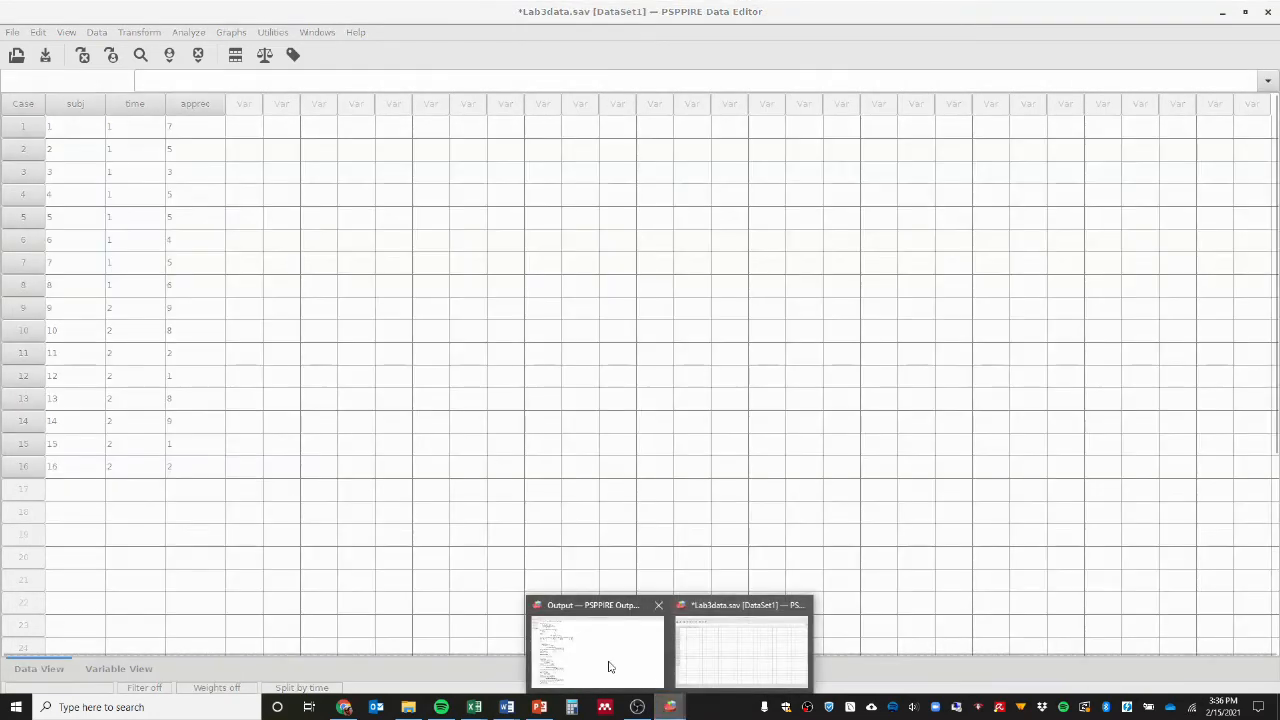
{"action": "left_click", "coordinate": [608, 663]}
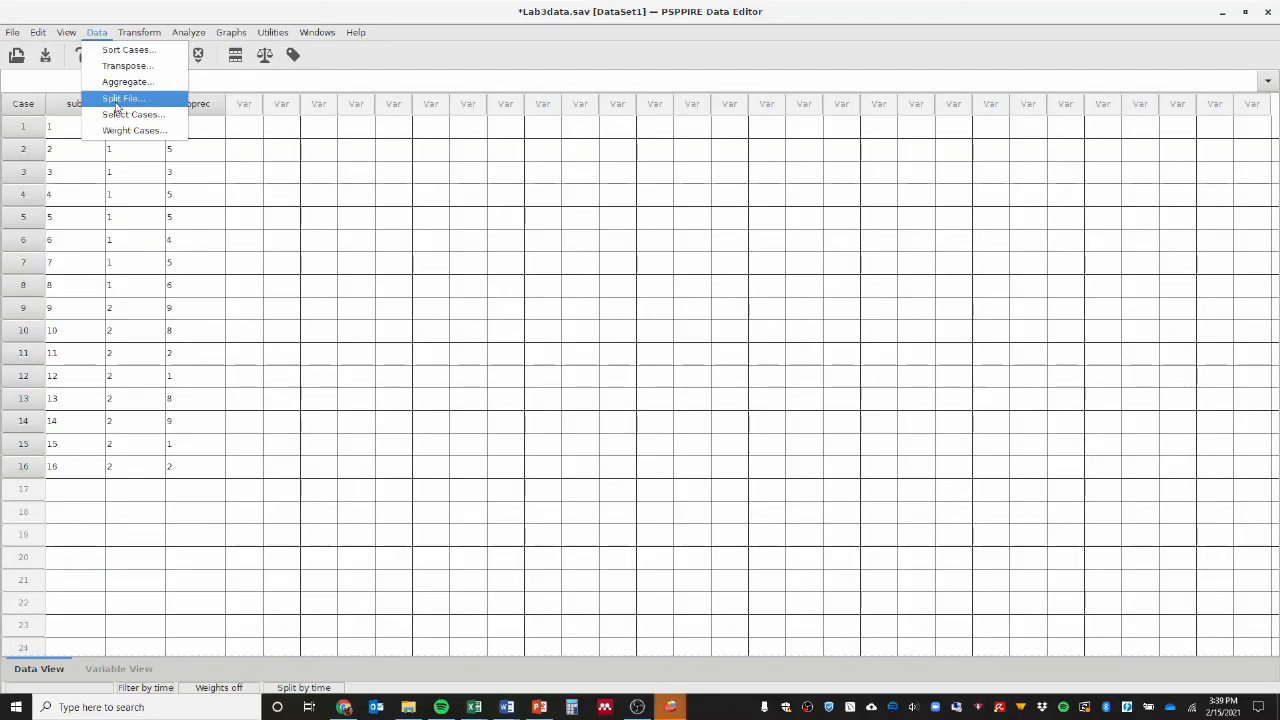
Turn off the file split by setting it to analyze all cases without creating groups.
{"action": "left_click", "coordinate": [135, 95]}
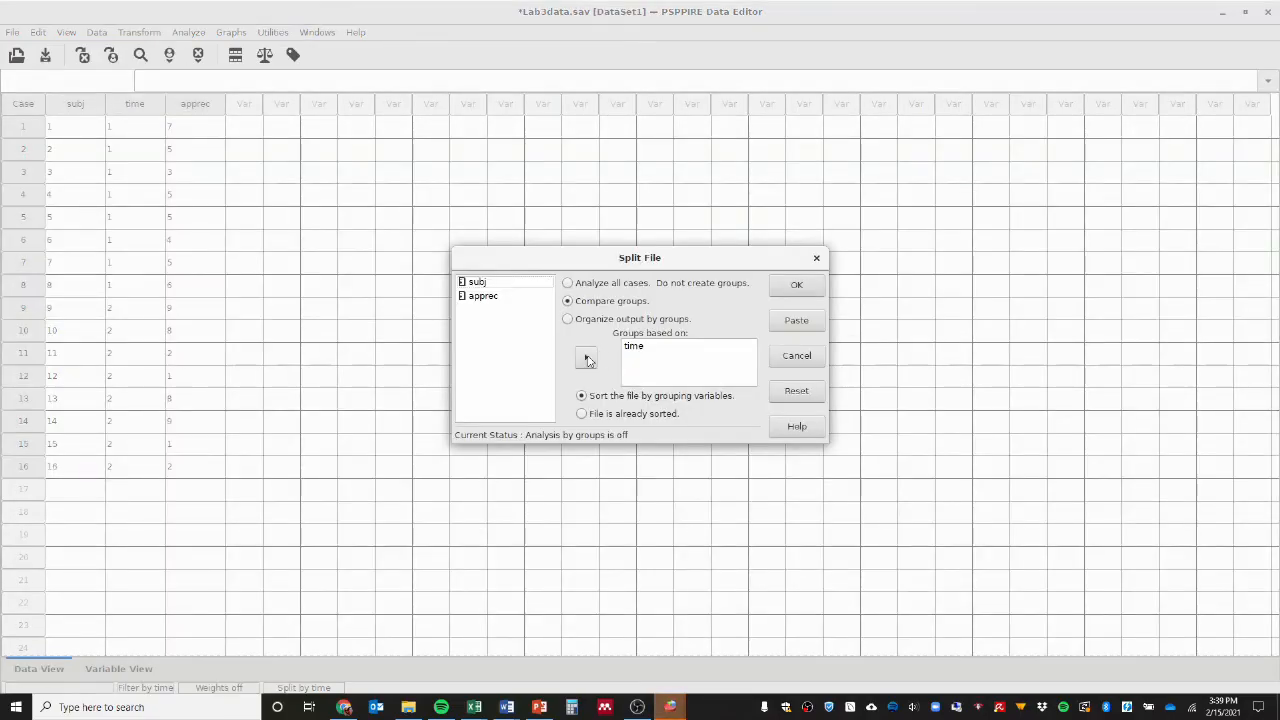
{"action": "left_click", "coordinate": [631, 348]}
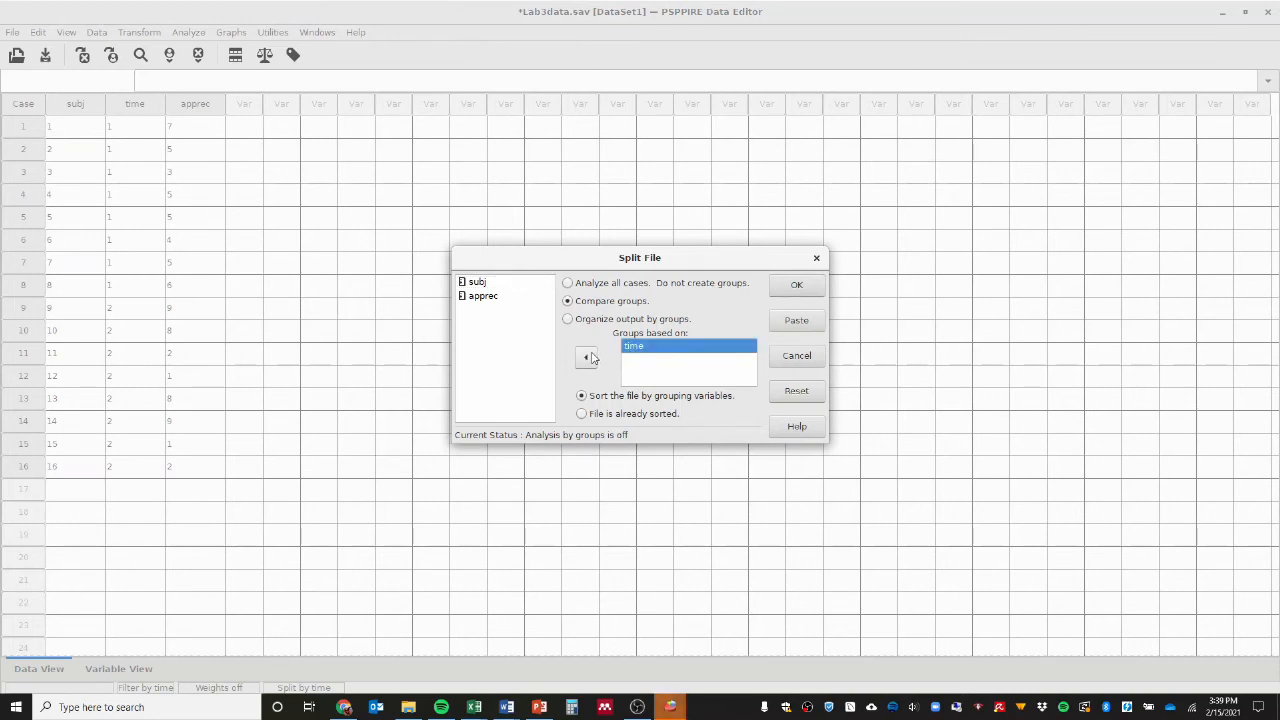
{"action": "left_click", "coordinate": [589, 285]}
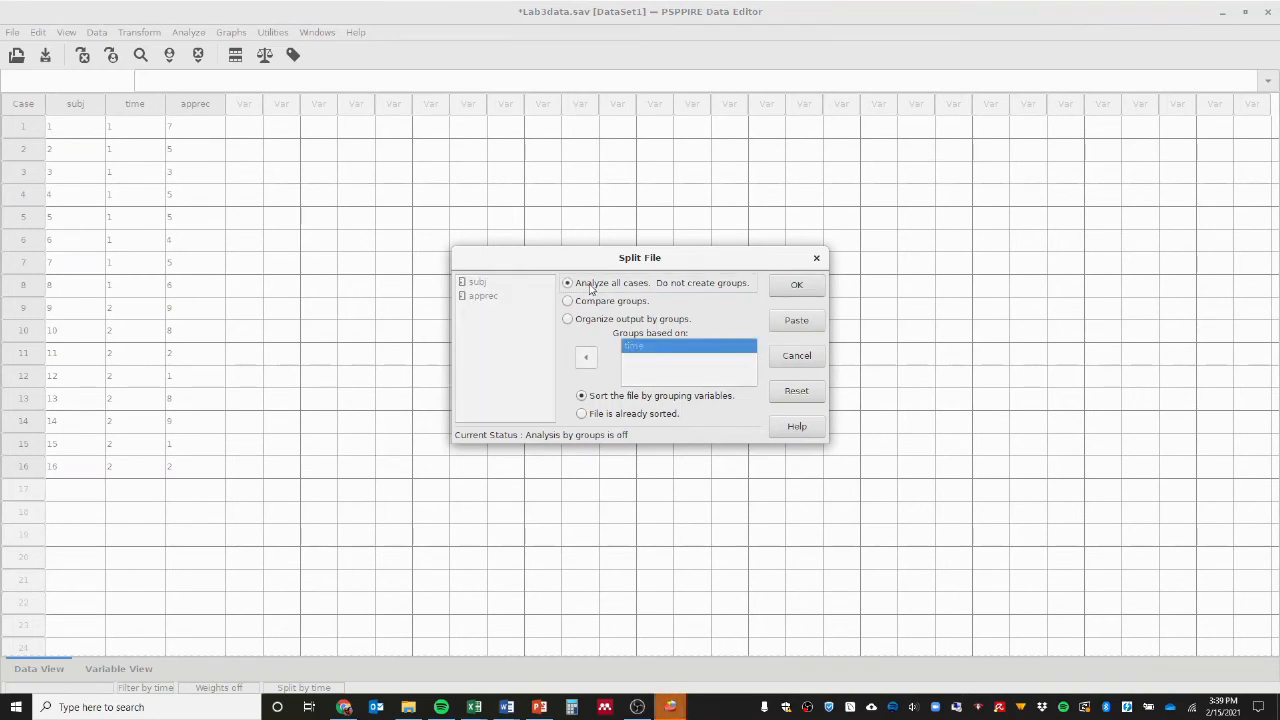
{"action": "left_click", "coordinate": [794, 286]}
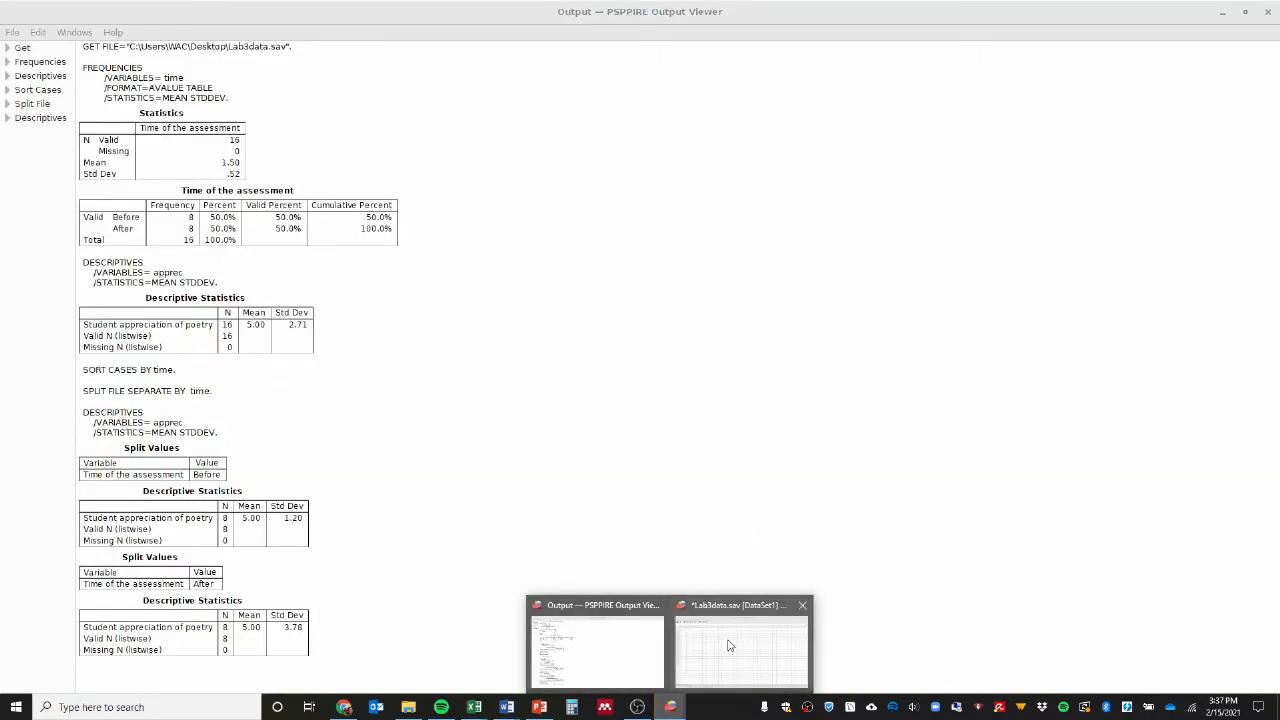
In the Lab3data dataset, select cases using time as the filter variable.
{"action": "left_click", "coordinate": [731, 645]}
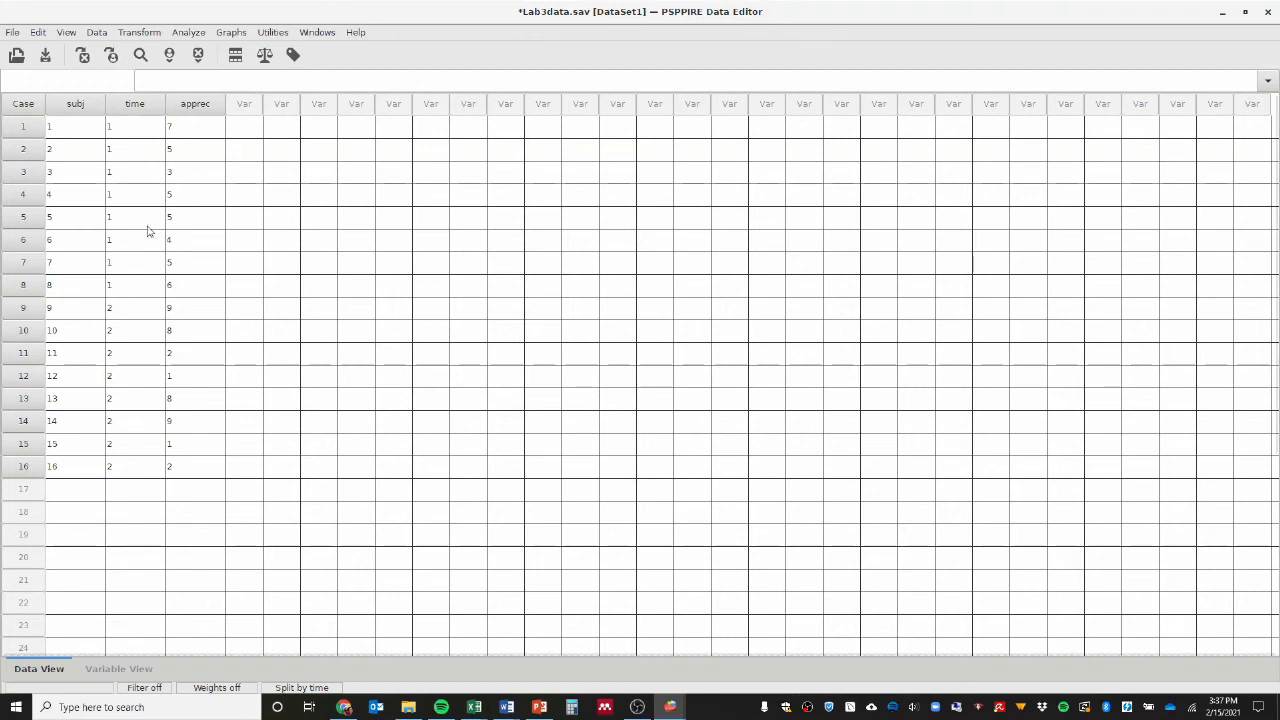
{"action": "left_click", "coordinate": [98, 34]}
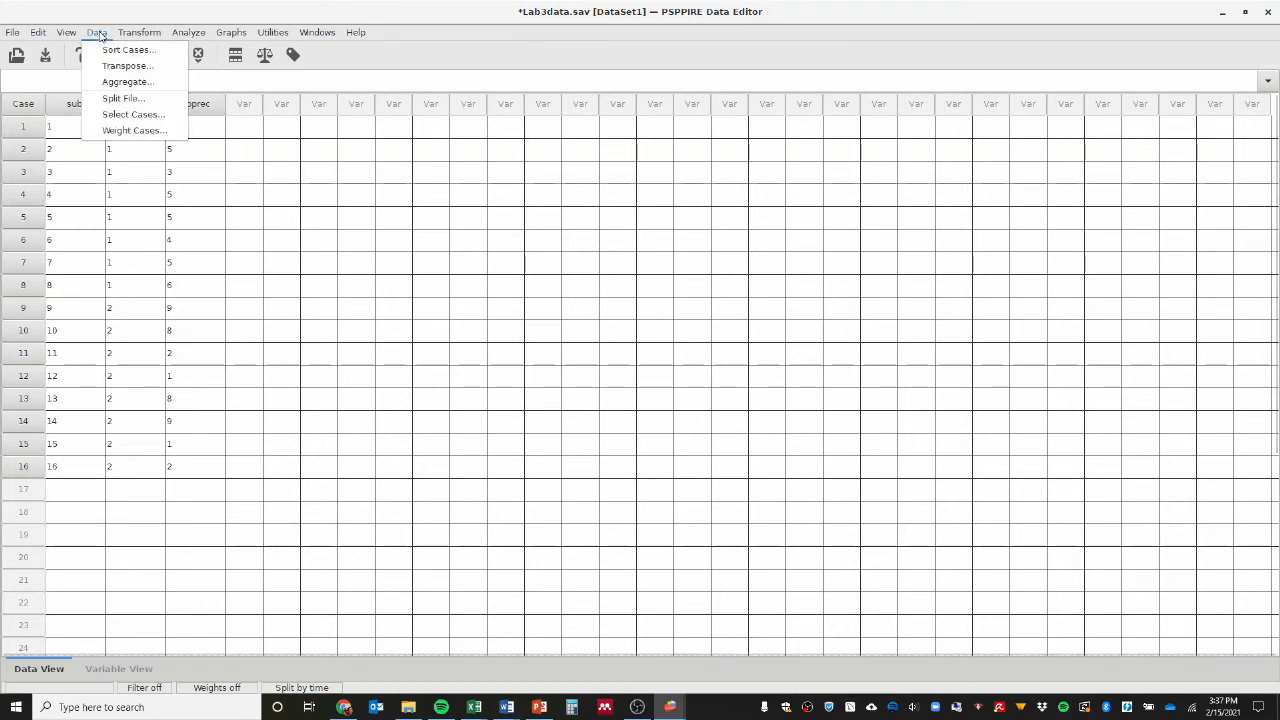
{"action": "left_click", "coordinate": [113, 116]}
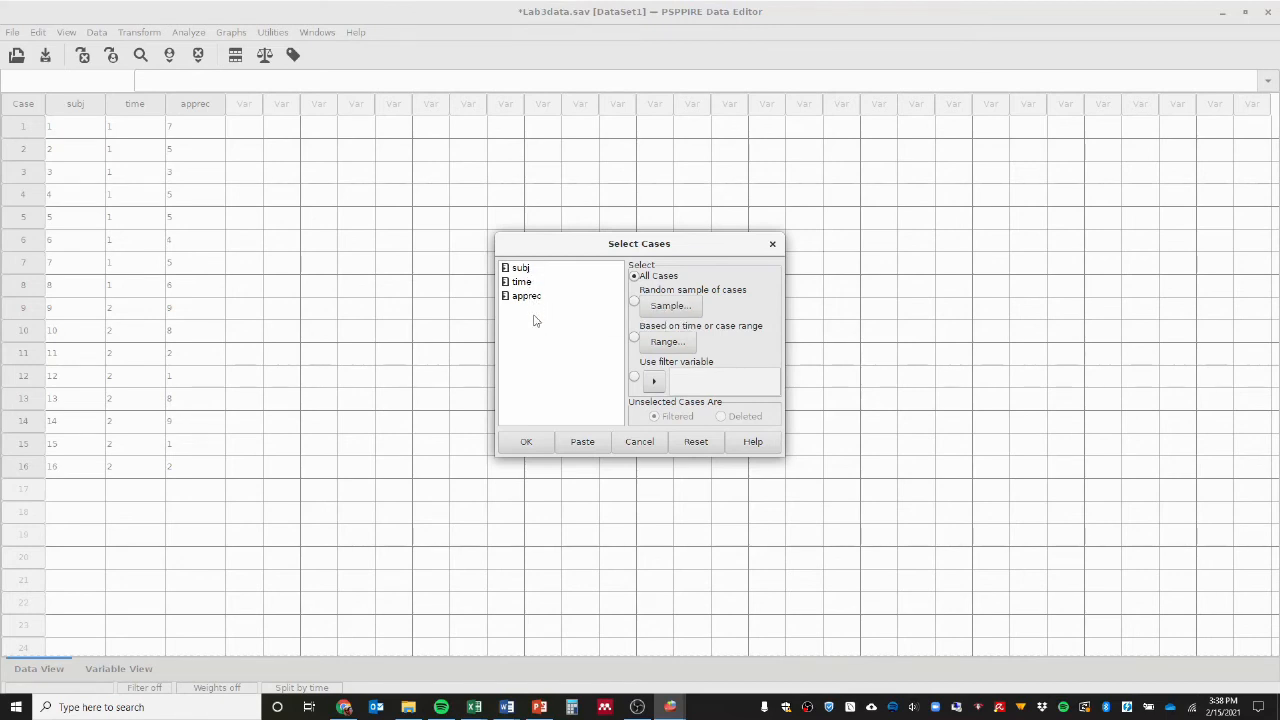
{"action": "left_click", "coordinate": [530, 283]}
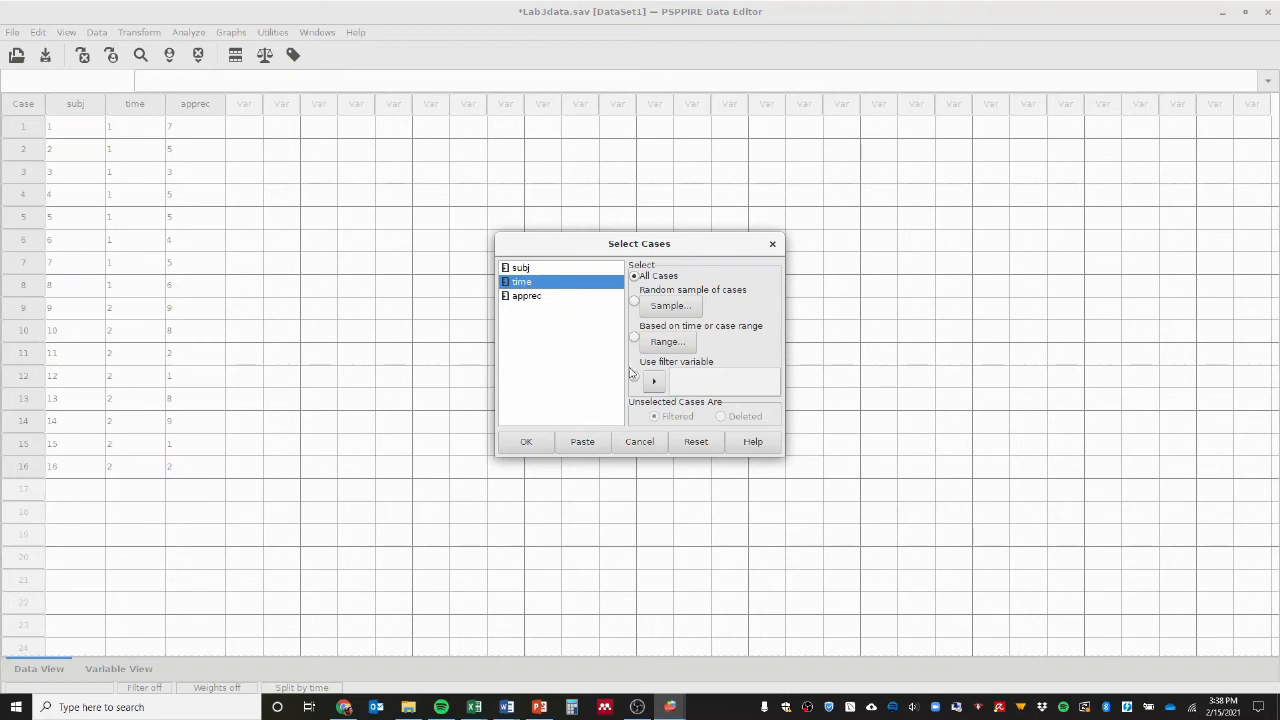
{"action": "left_click", "coordinate": [653, 380]}
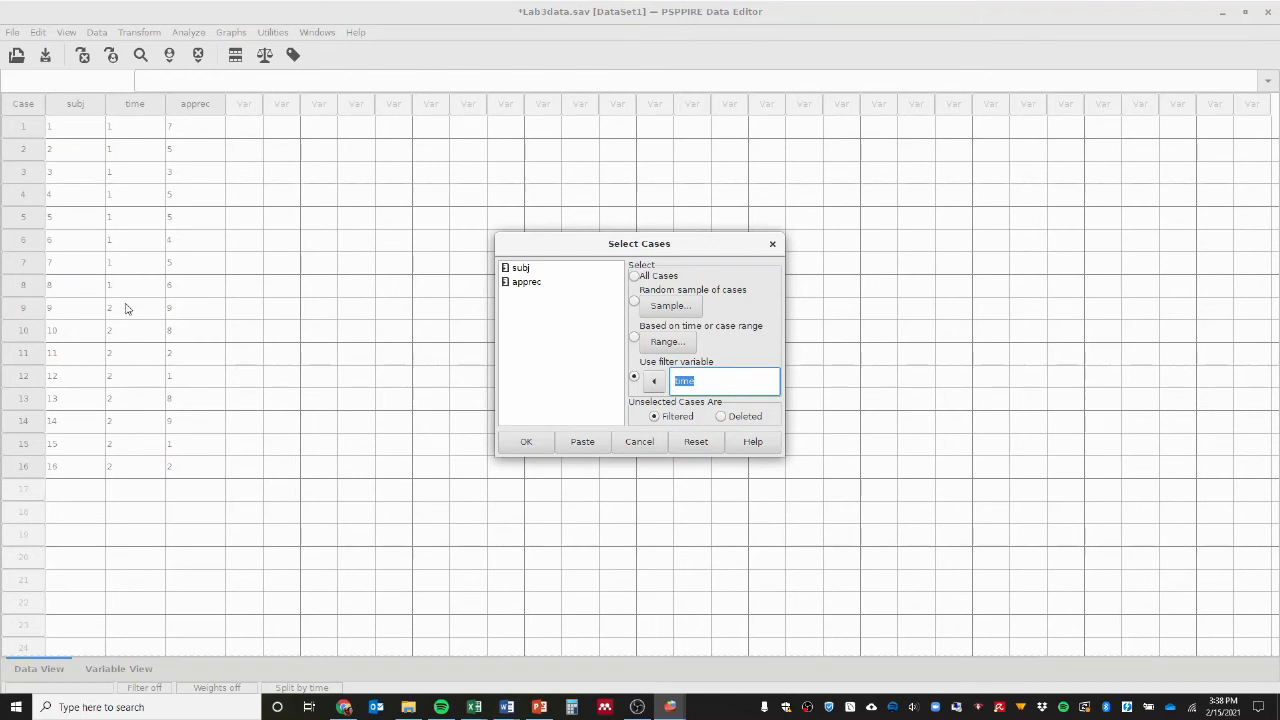
{"action": "left_click", "coordinate": [528, 442]}
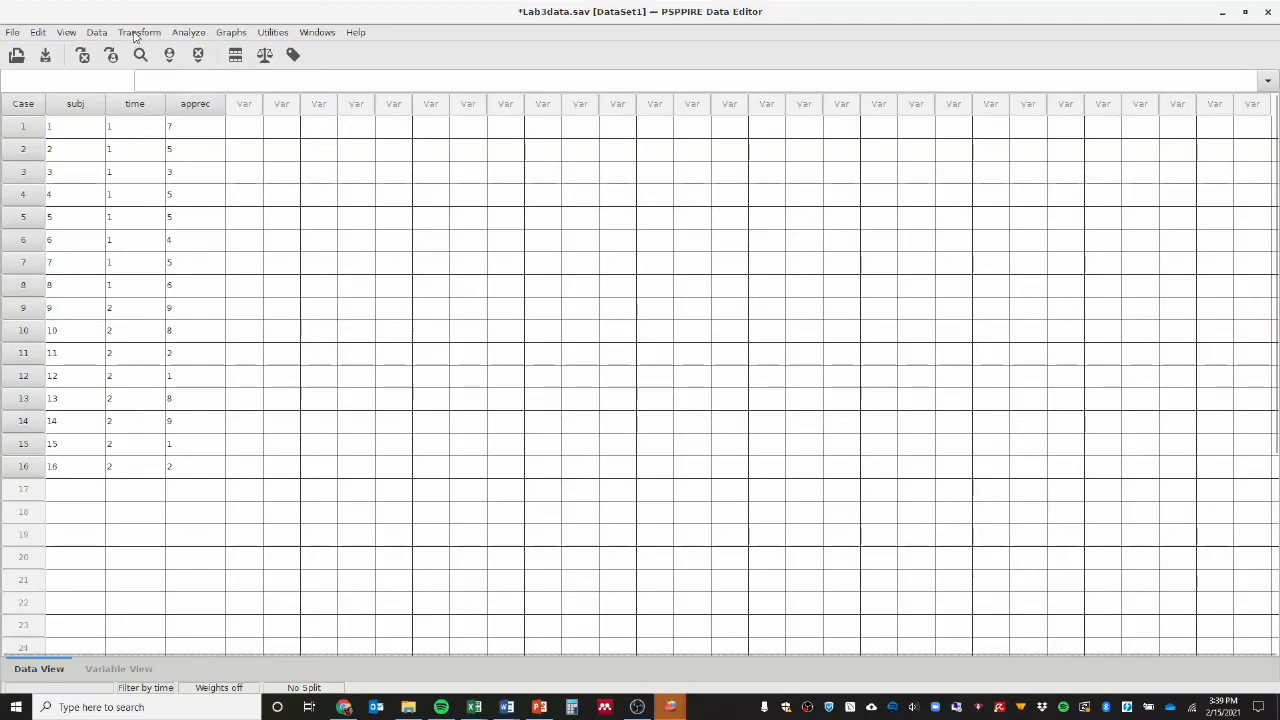
Begin recoding into different variables and choose time as the variable to recode.
{"action": "left_click", "coordinate": [137, 33]}
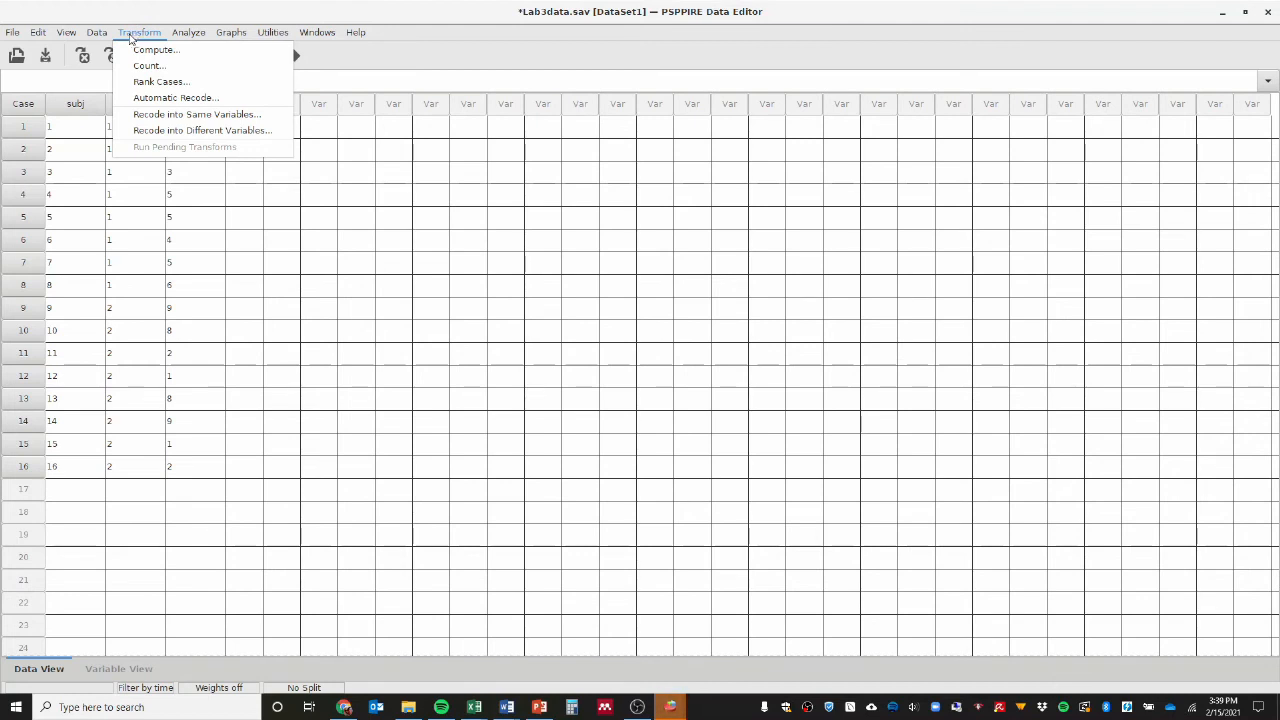
{"action": "mouse_move", "coordinate": [98, 38]}
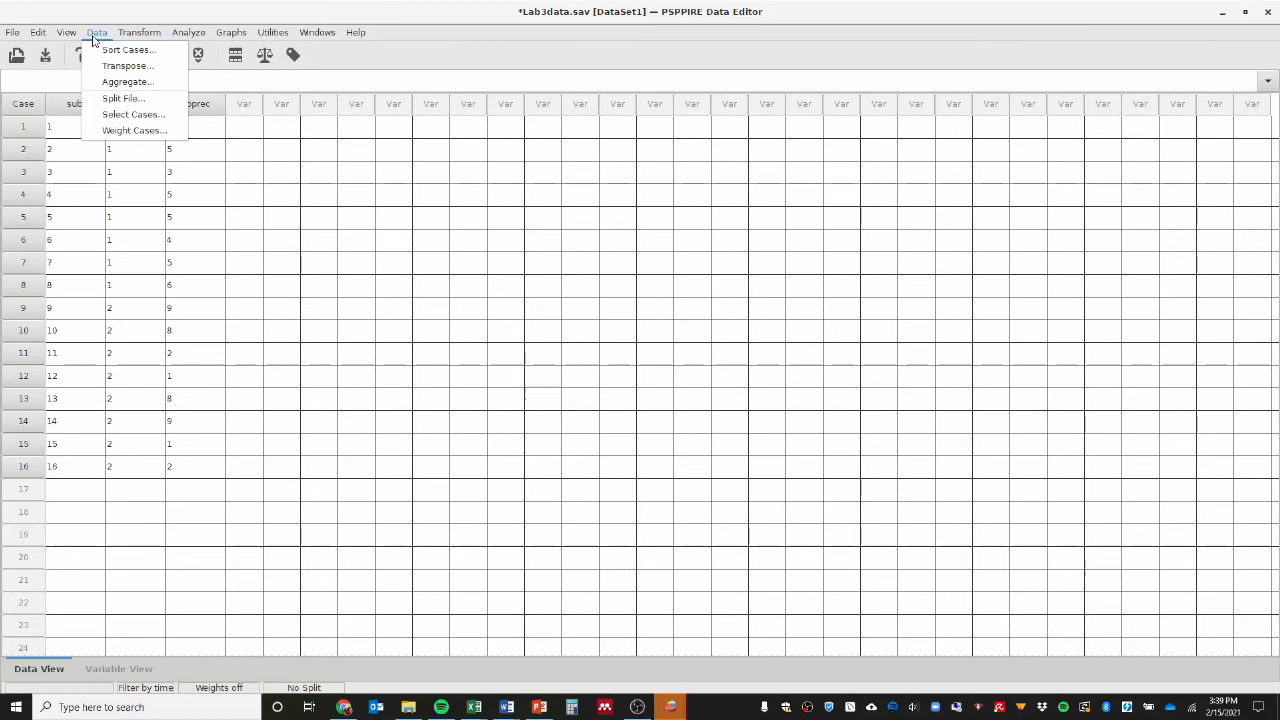
{"action": "mouse_move", "coordinate": [139, 33]}
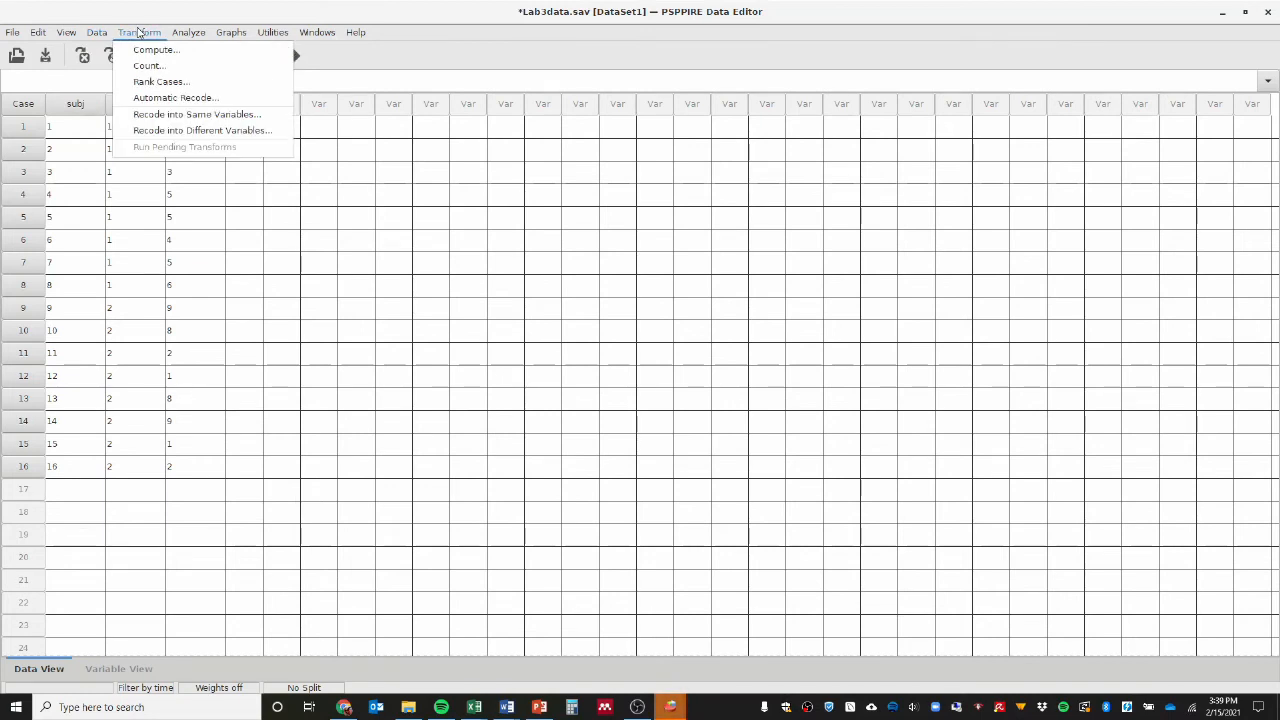
{"action": "mouse_move", "coordinate": [185, 38]}
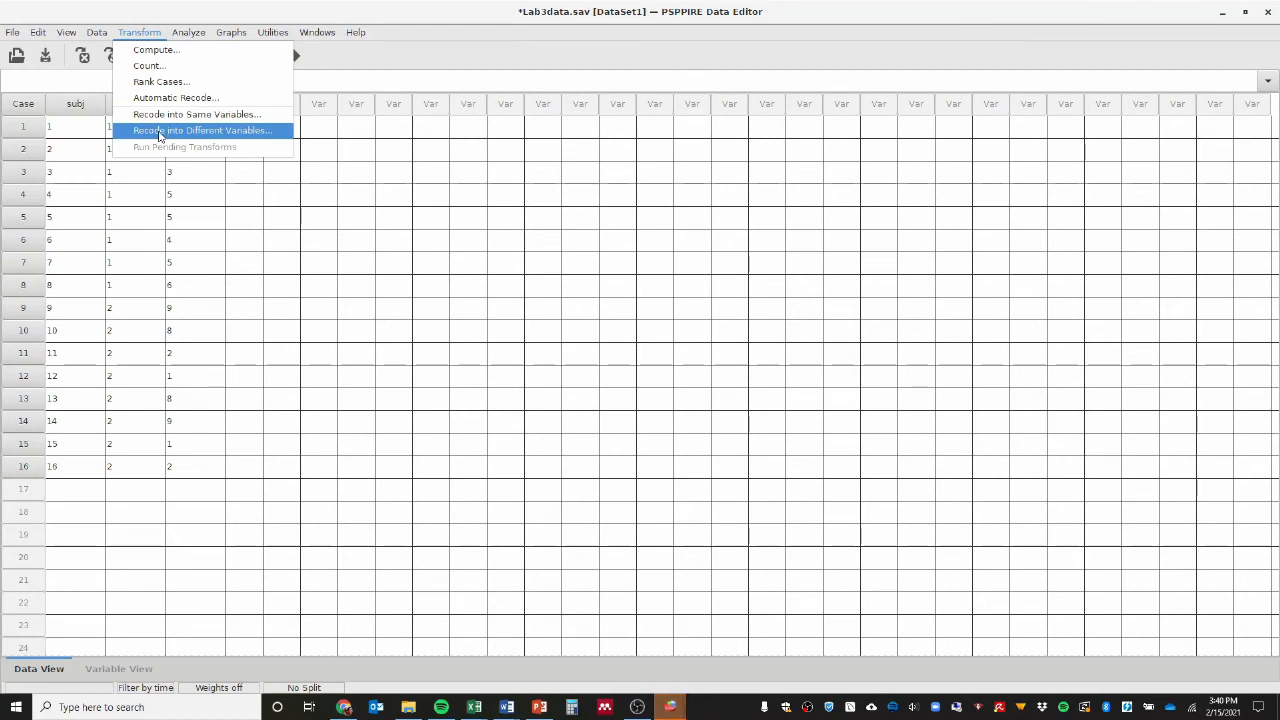
{"action": "left_click", "coordinate": [160, 132]}
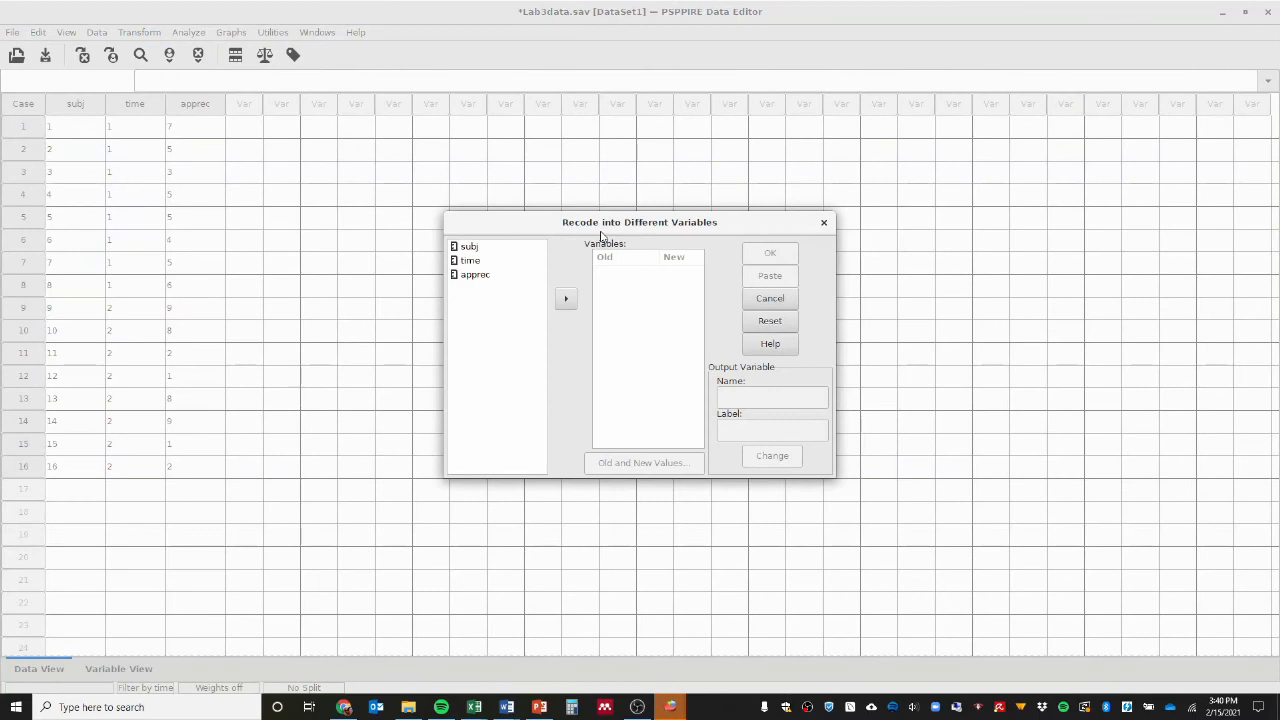
{"action": "left_click_drag", "start_coordinate": [617, 228], "coordinate": [583, 178]}
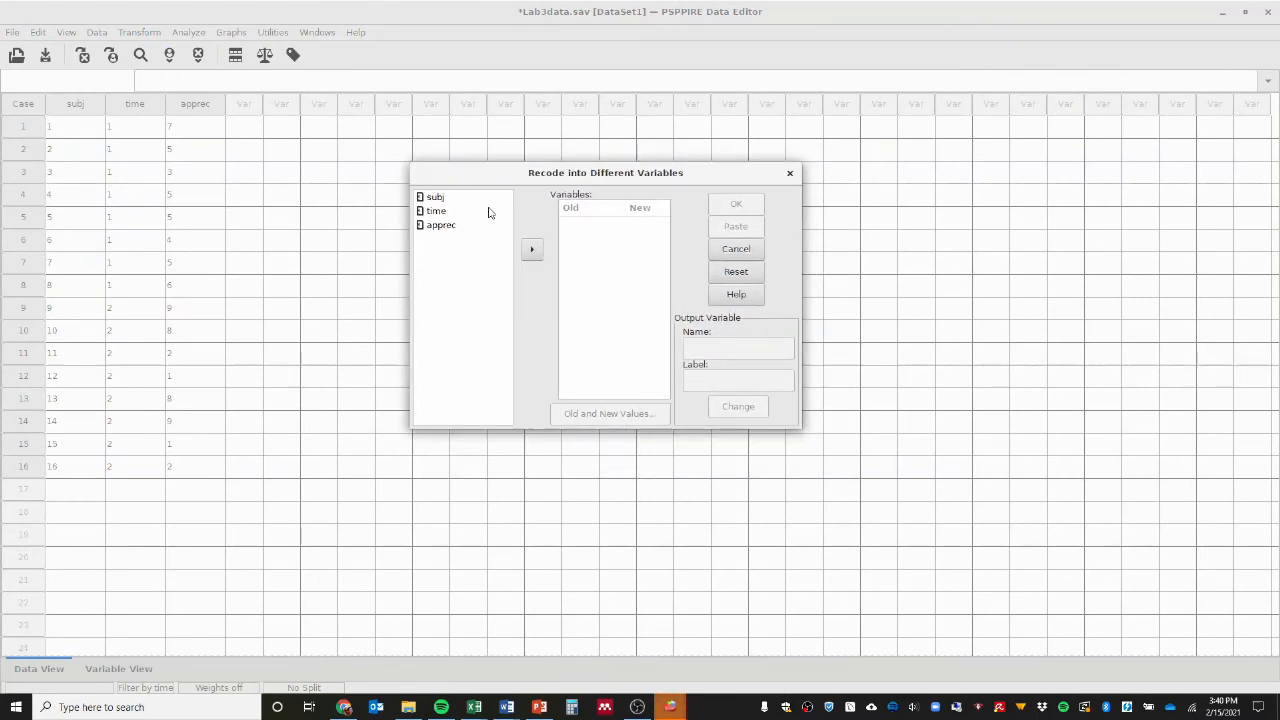
{"action": "left_click", "coordinate": [437, 212]}
{"action": "left_click", "coordinate": [531, 250]}
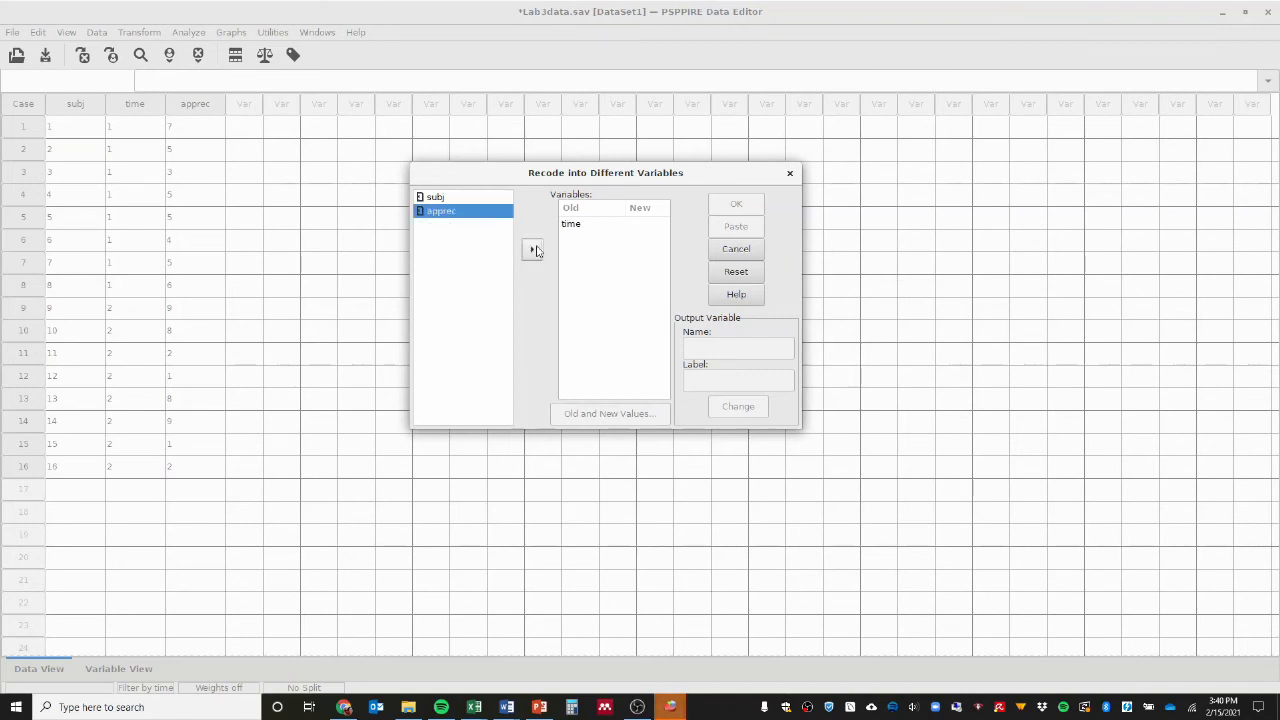
{"action": "left_click", "coordinate": [580, 228]}
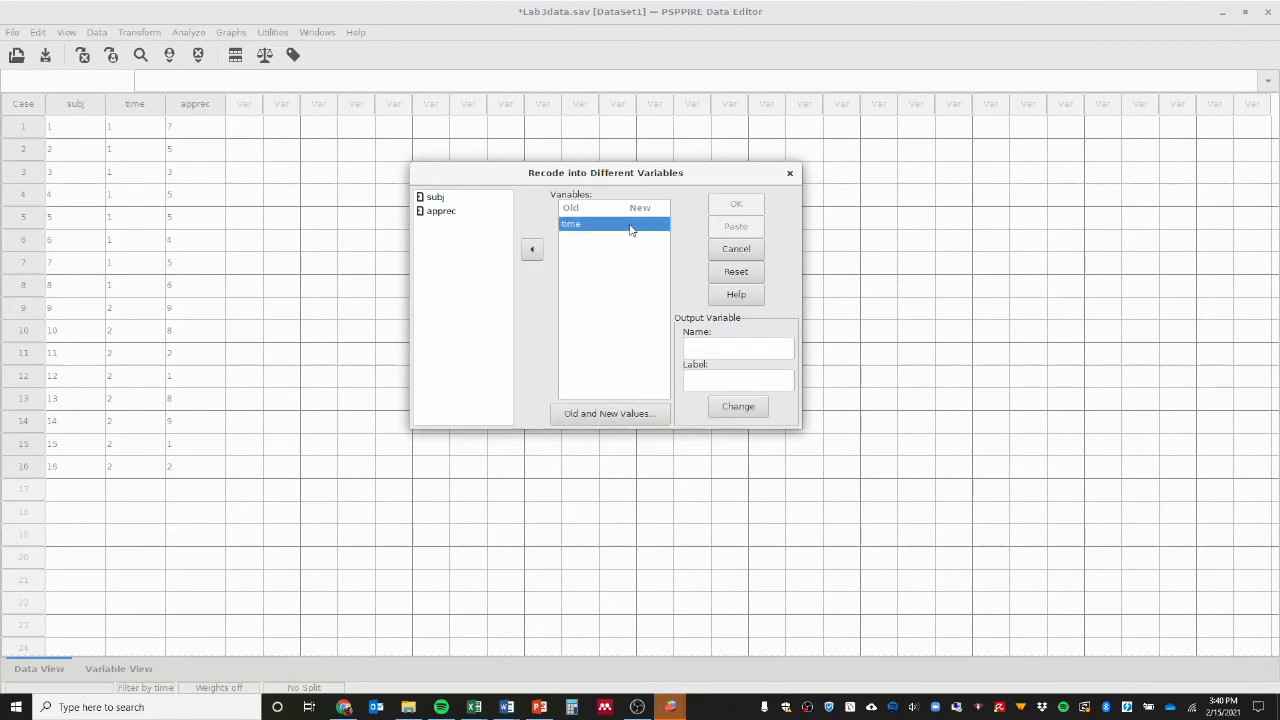
Name the output variable before, label it "Scores before poetry unit", and apply it to time.
{"action": "left_click", "coordinate": [720, 345]}
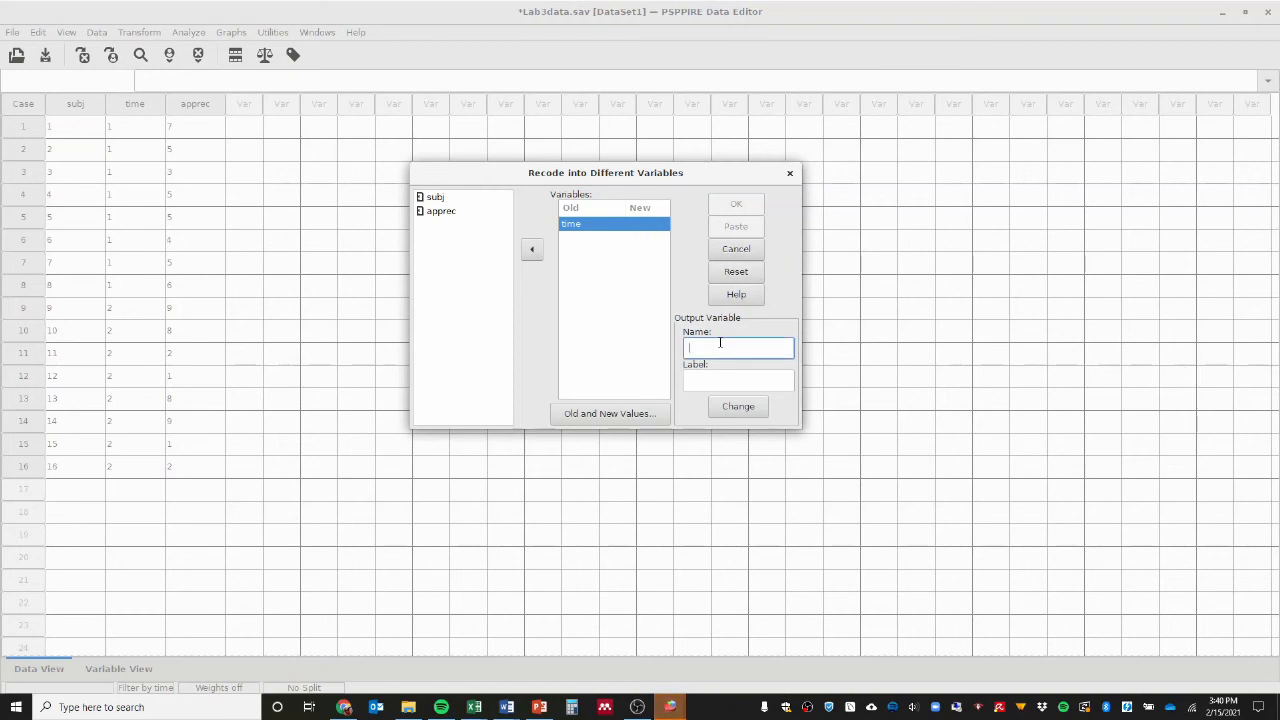
{"action": "type", "text": "before"}
{"action": "left_click", "coordinate": [714, 380]}
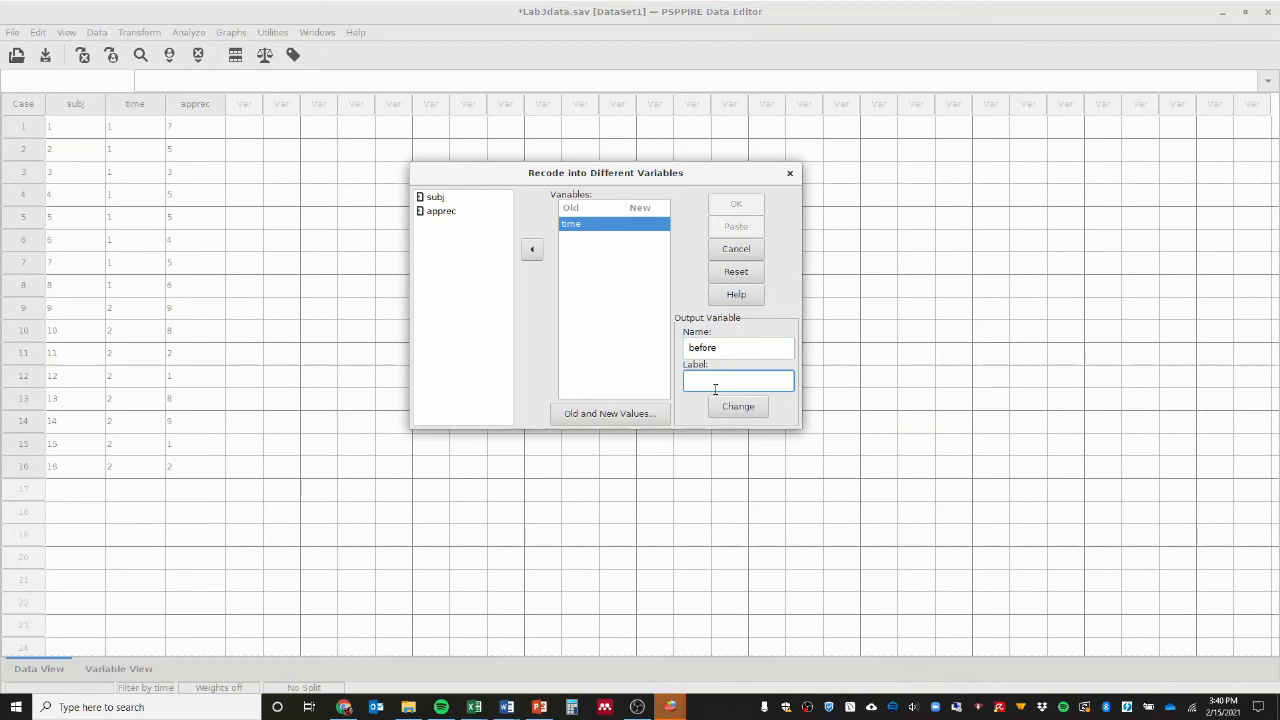
{"action": "type", "text": "Scores before pote"}
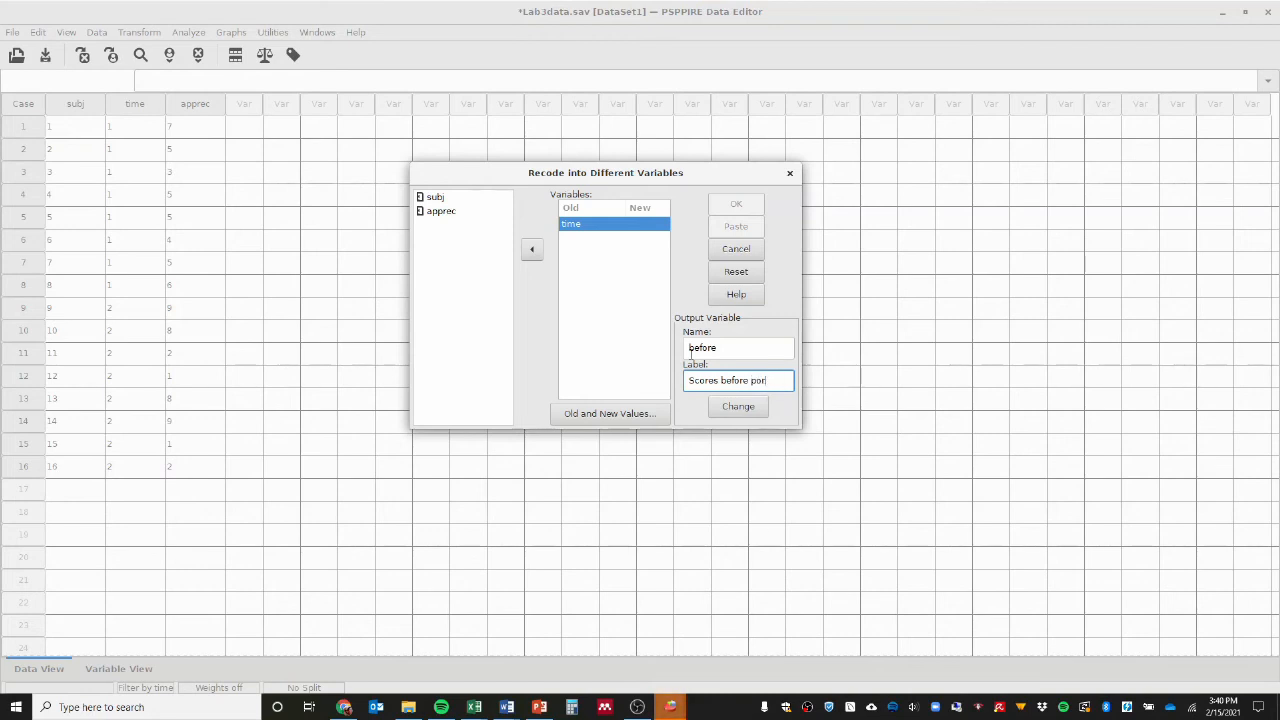
{"action": "type", "text": "ry unit"}
{"action": "left_click", "coordinate": [734, 406]}
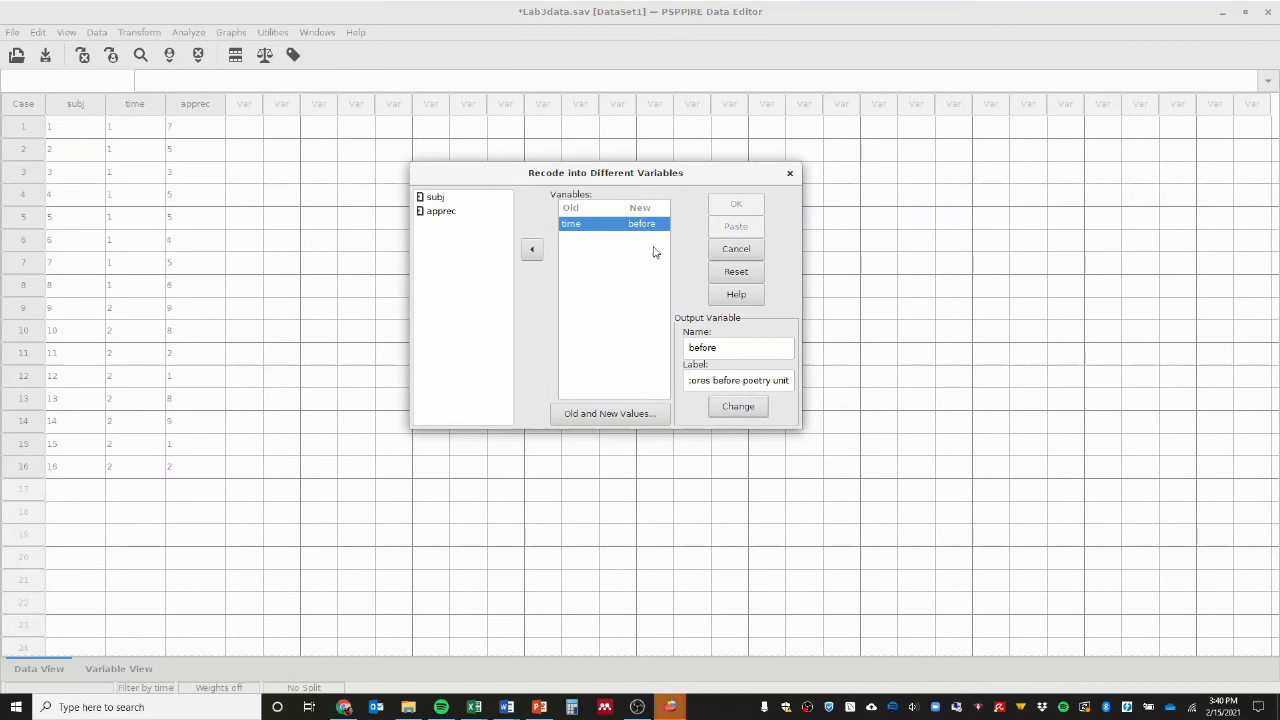
Define the old and new values for the recode, adding a rule that maps old value 1 to new value 1.
{"action": "left_click", "coordinate": [606, 419]}
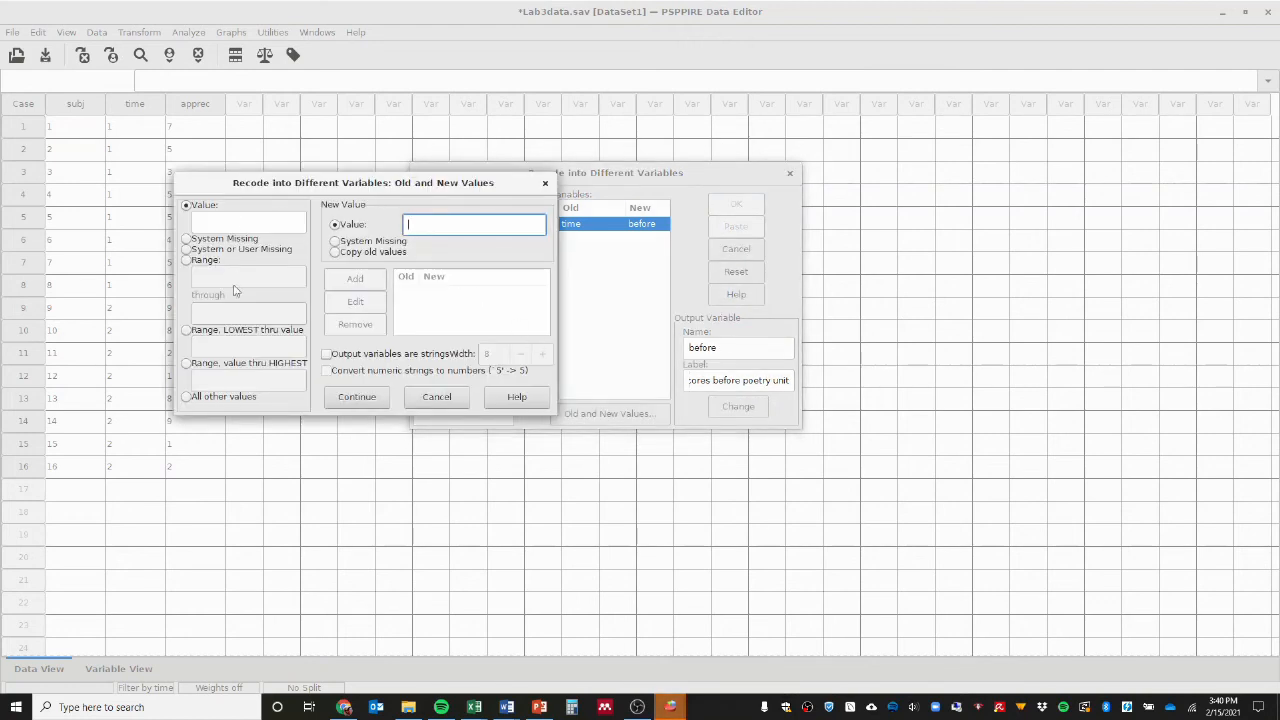
{"action": "left_click", "coordinate": [235, 222]}
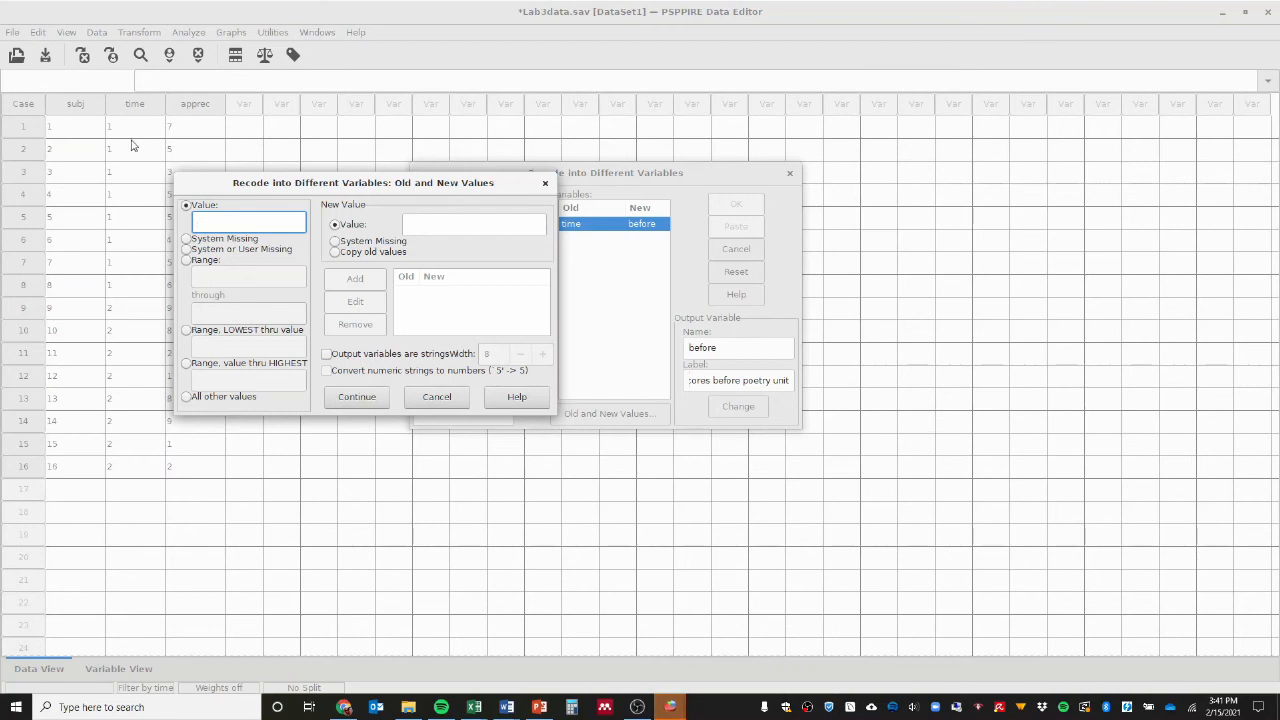
{"action": "type", "text": "1"}
{"action": "left_click", "coordinate": [474, 225]}
{"action": "type", "text": "1"}
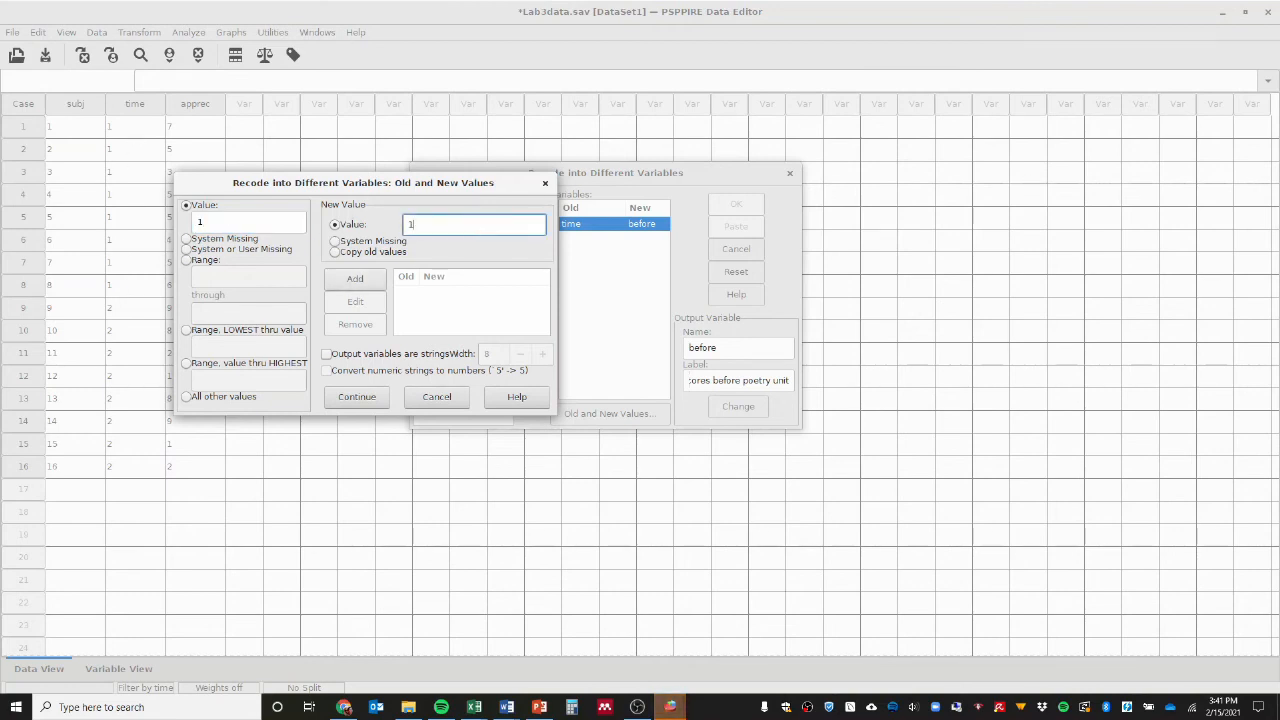
{"action": "left_click", "coordinate": [366, 288]}
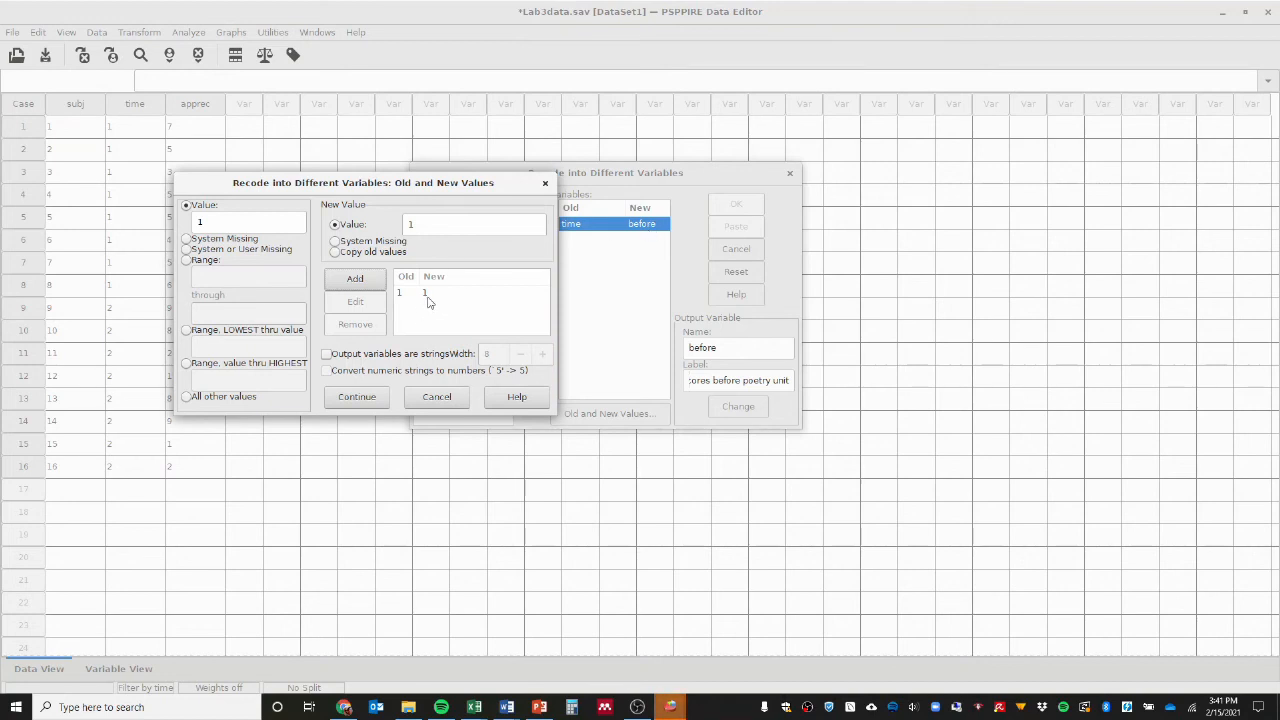
Add a rule that maps old value 2 to new value 0, and run the recode.
{"action": "double_click", "coordinate": [191, 220]}
{"action": "double_click", "coordinate": [409, 224]}
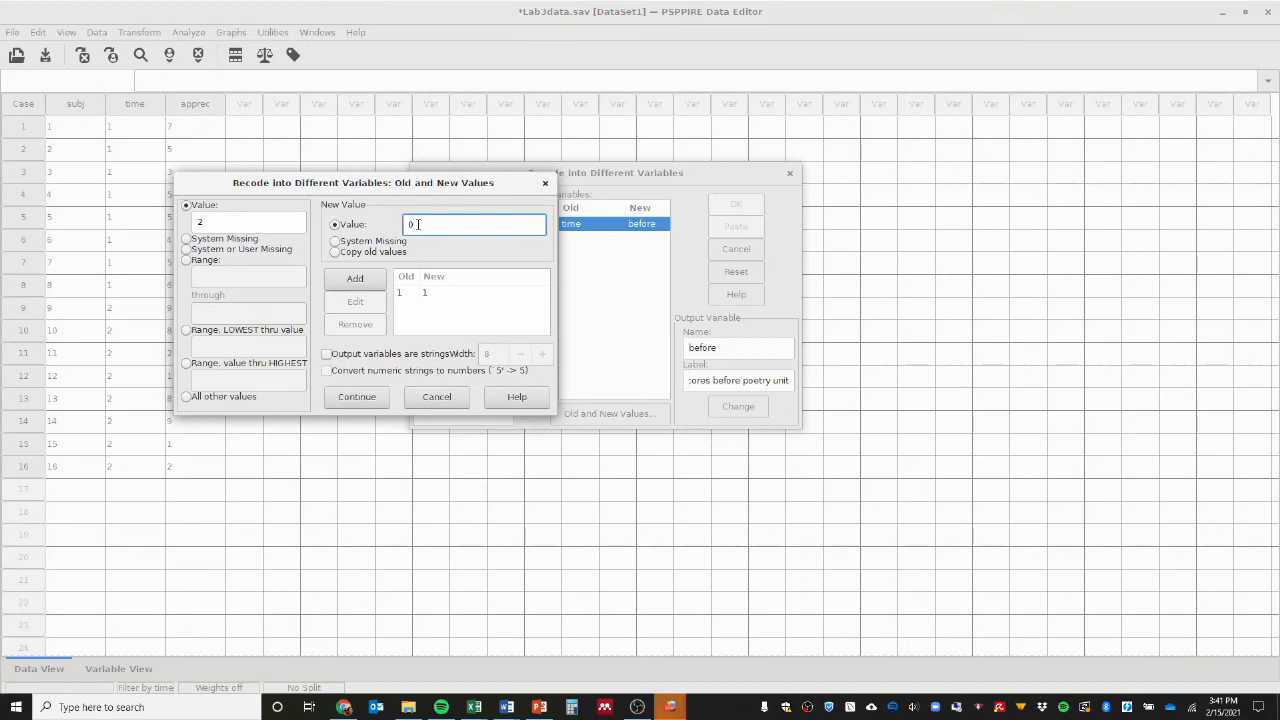
{"action": "left_click", "coordinate": [372, 282]}
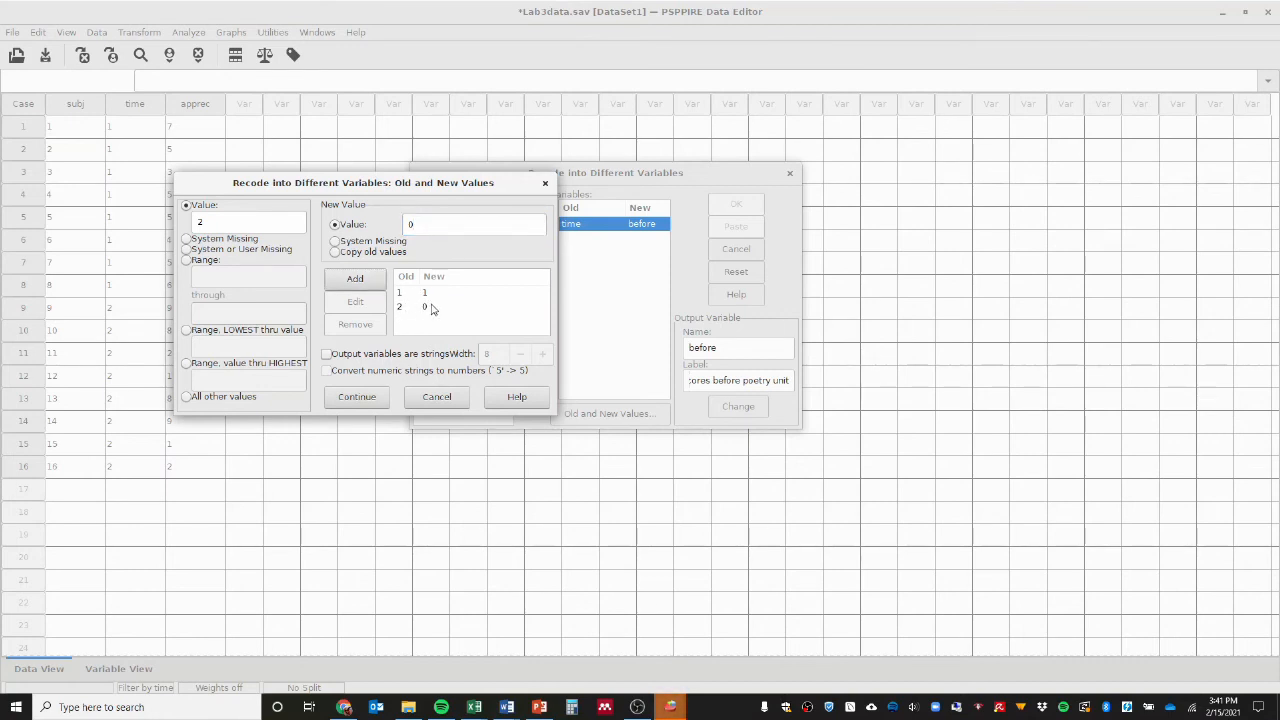
{"action": "left_click", "coordinate": [366, 402]}
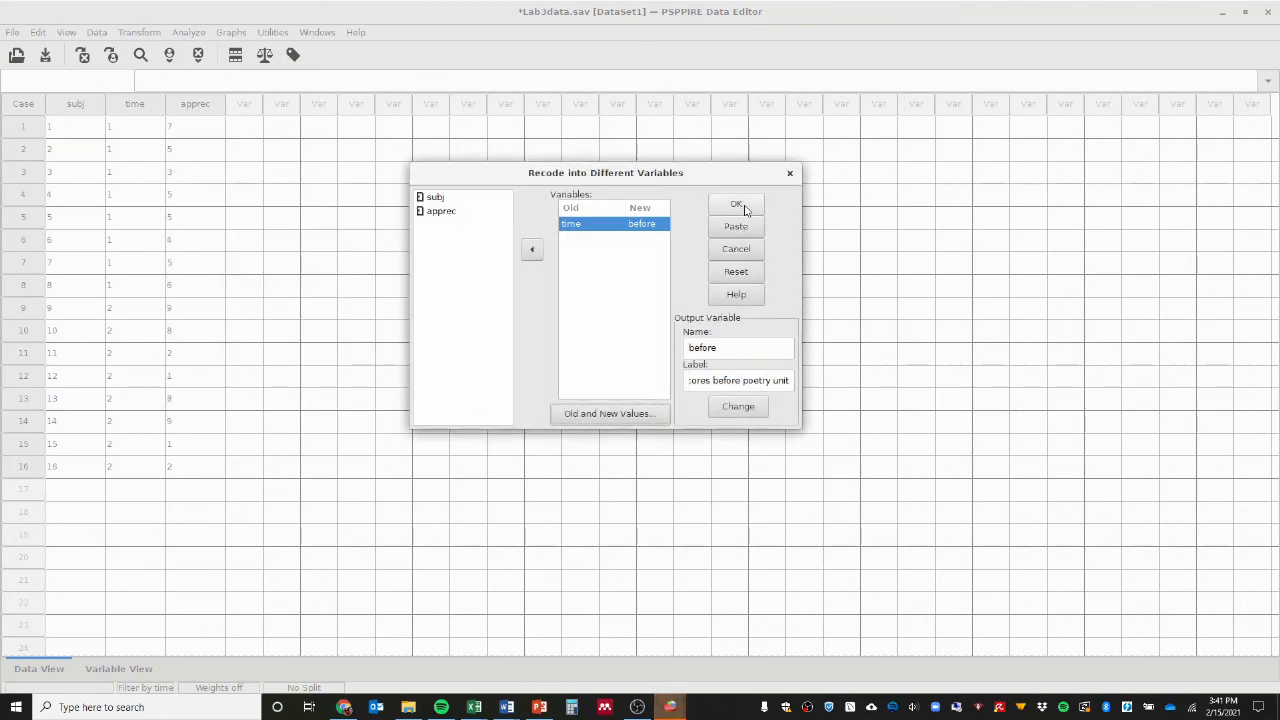
{"action": "left_click", "coordinate": [743, 205]}
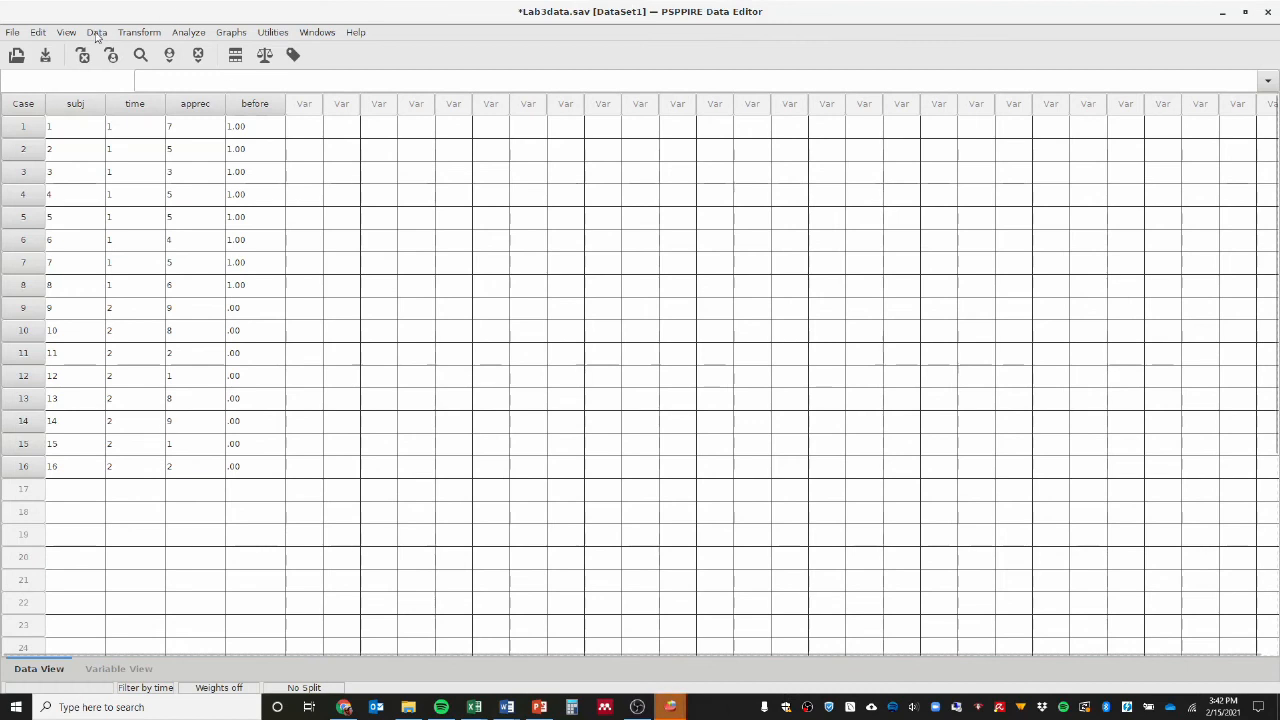
Change the case selection to use before as the filter variable.
{"action": "left_click", "coordinate": [96, 32]}
{"action": "left_click", "coordinate": [115, 114]}
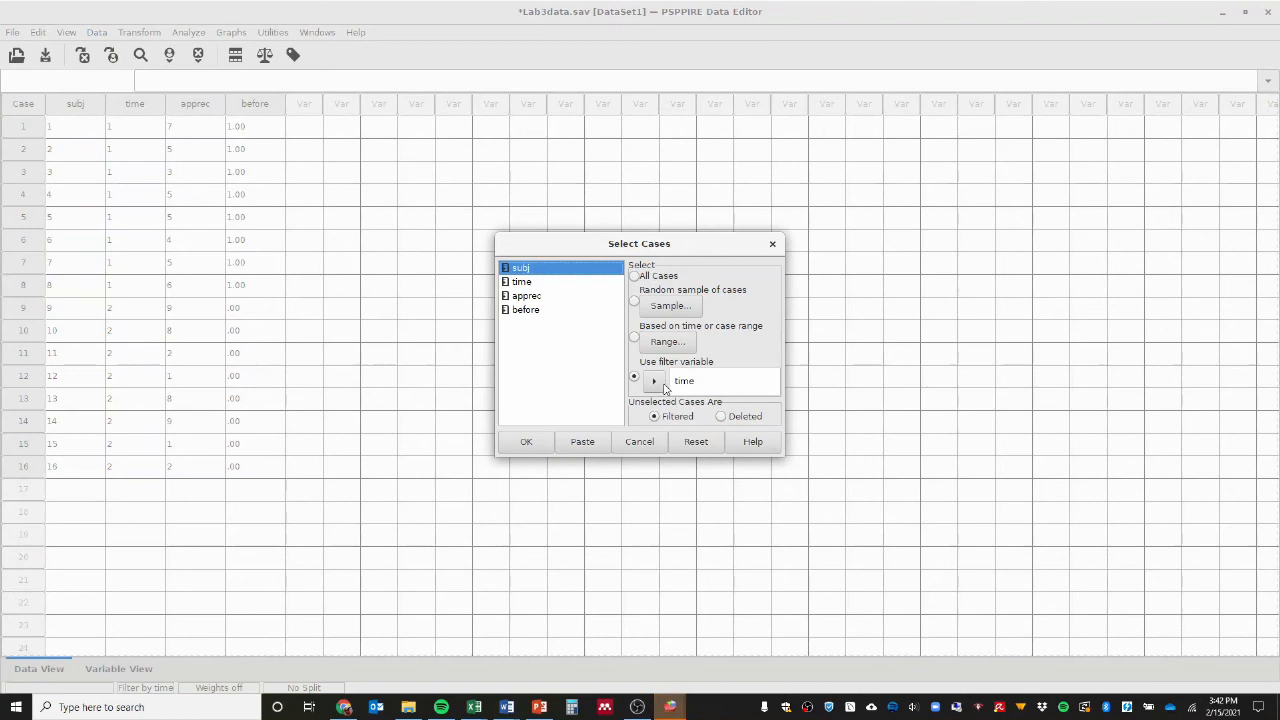
{"action": "left_click", "coordinate": [654, 380]}
{"action": "left_click", "coordinate": [528, 295]}
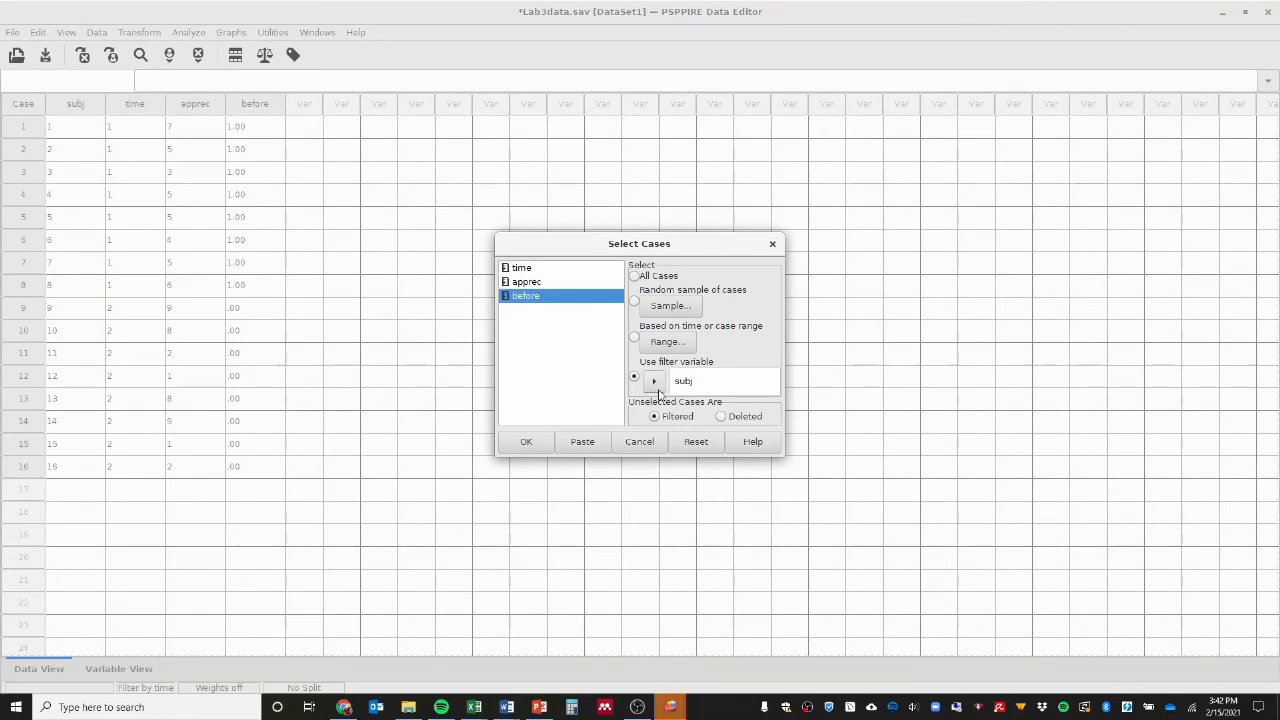
{"action": "left_click", "coordinate": [654, 380]}
{"action": "left_click", "coordinate": [526, 442]}
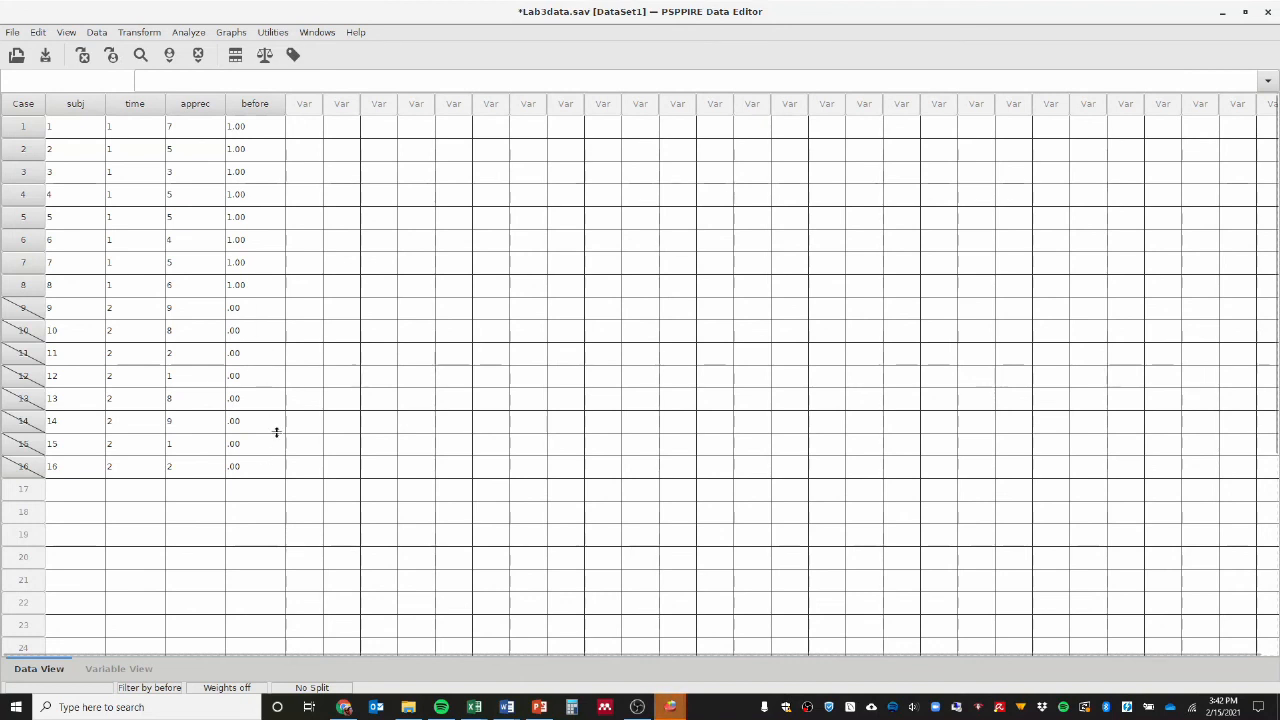
Rerun the Descriptives analysis on apprec with the mean and standard deviation, and show its results in the output.
{"action": "left_click", "coordinate": [196, 33]}
{"action": "mouse_move", "coordinate": [210, 55]}
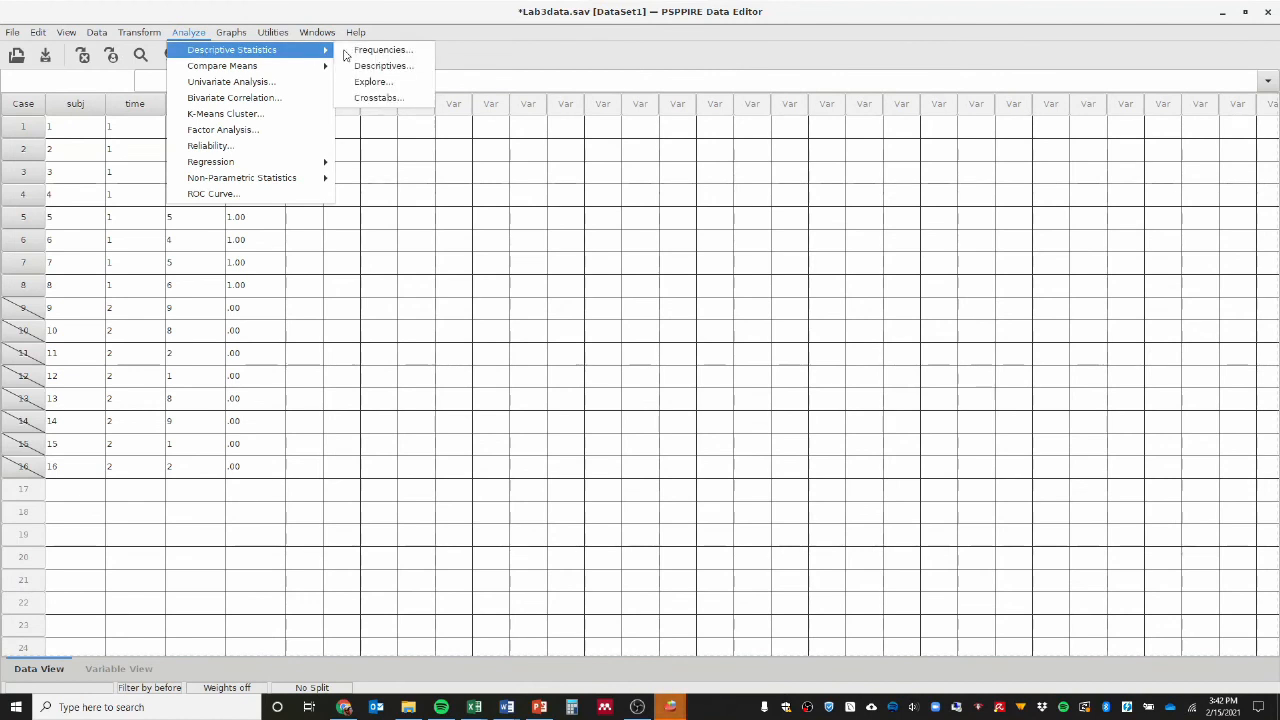
{"action": "left_click", "coordinate": [373, 74]}
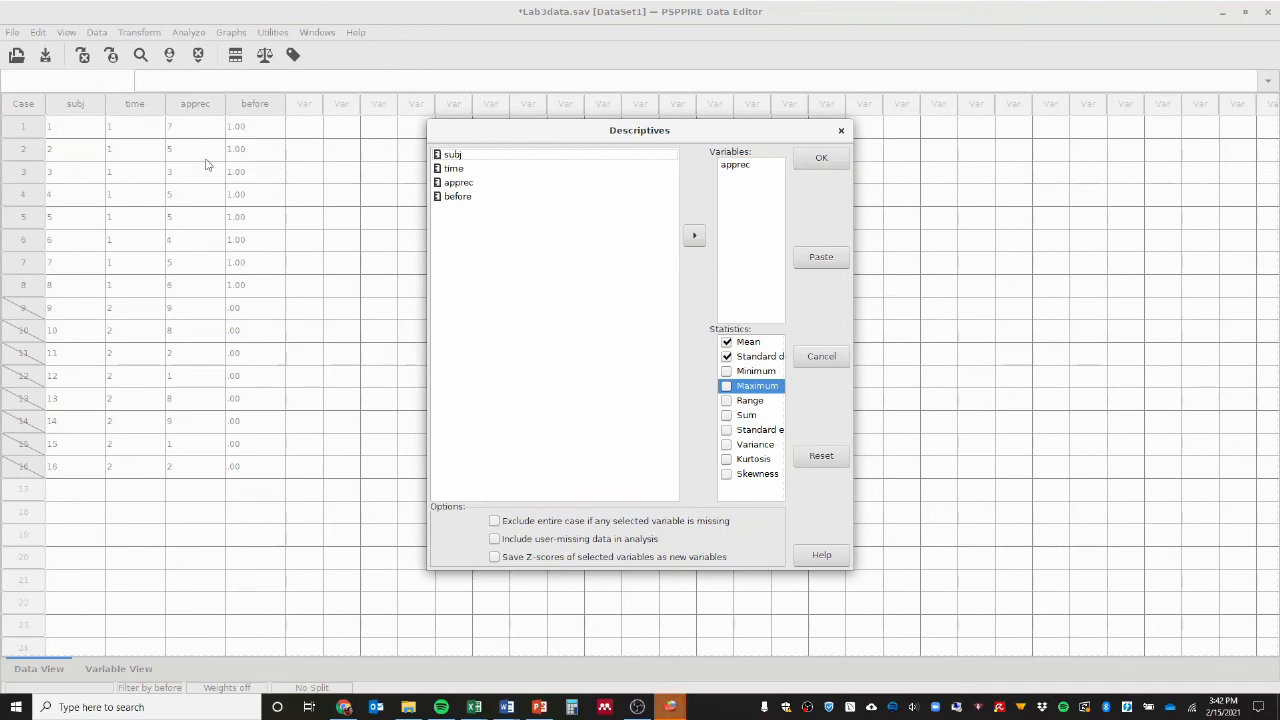
{"action": "left_click", "coordinate": [806, 163]}
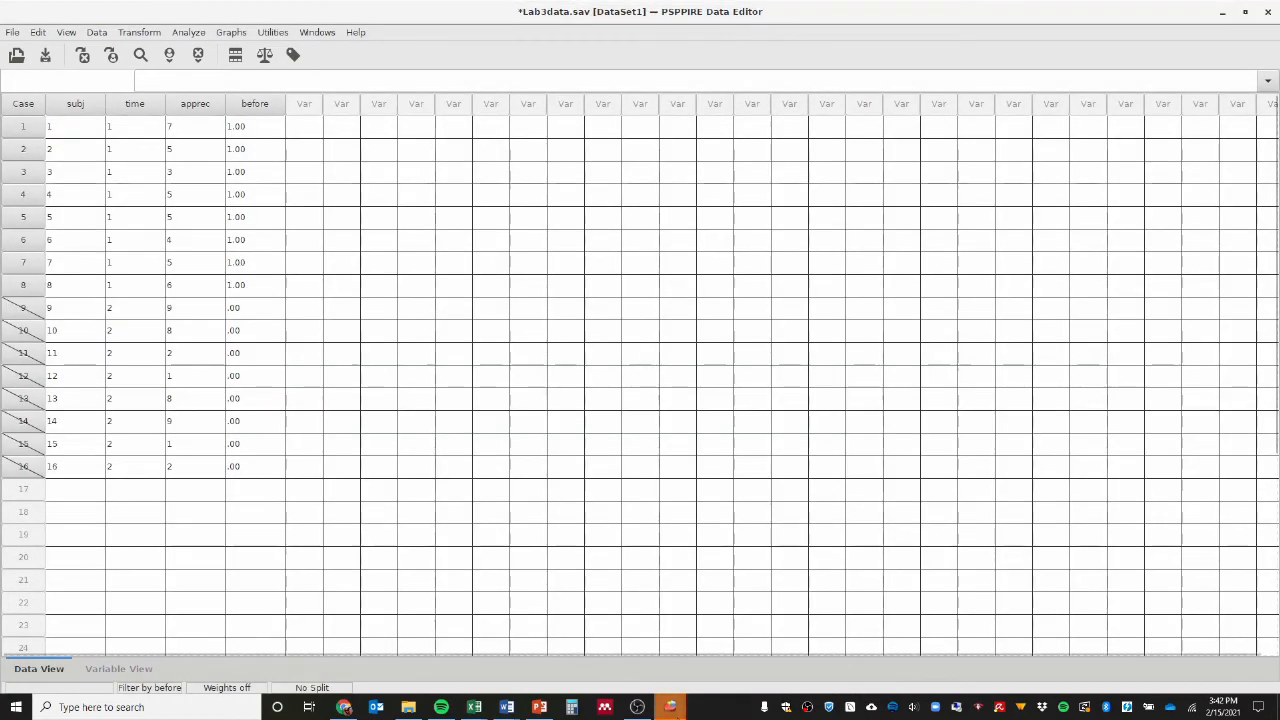
{"action": "mouse_move", "coordinate": [672, 700]}
{"action": "left_click", "coordinate": [598, 664]}
{"action": "scroll", "coordinate": [395, 485], "scroll_direction": "down", "scroll_amount": 3}
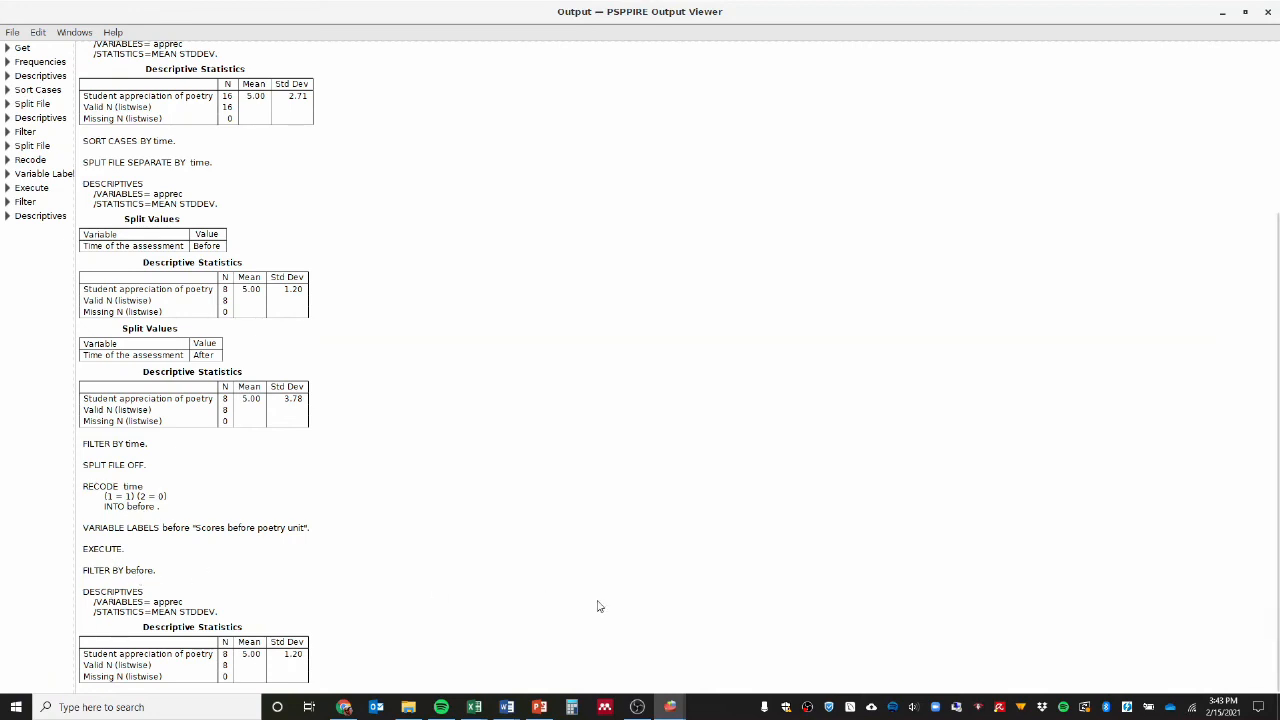
{"action": "left_click", "coordinate": [668, 707]}
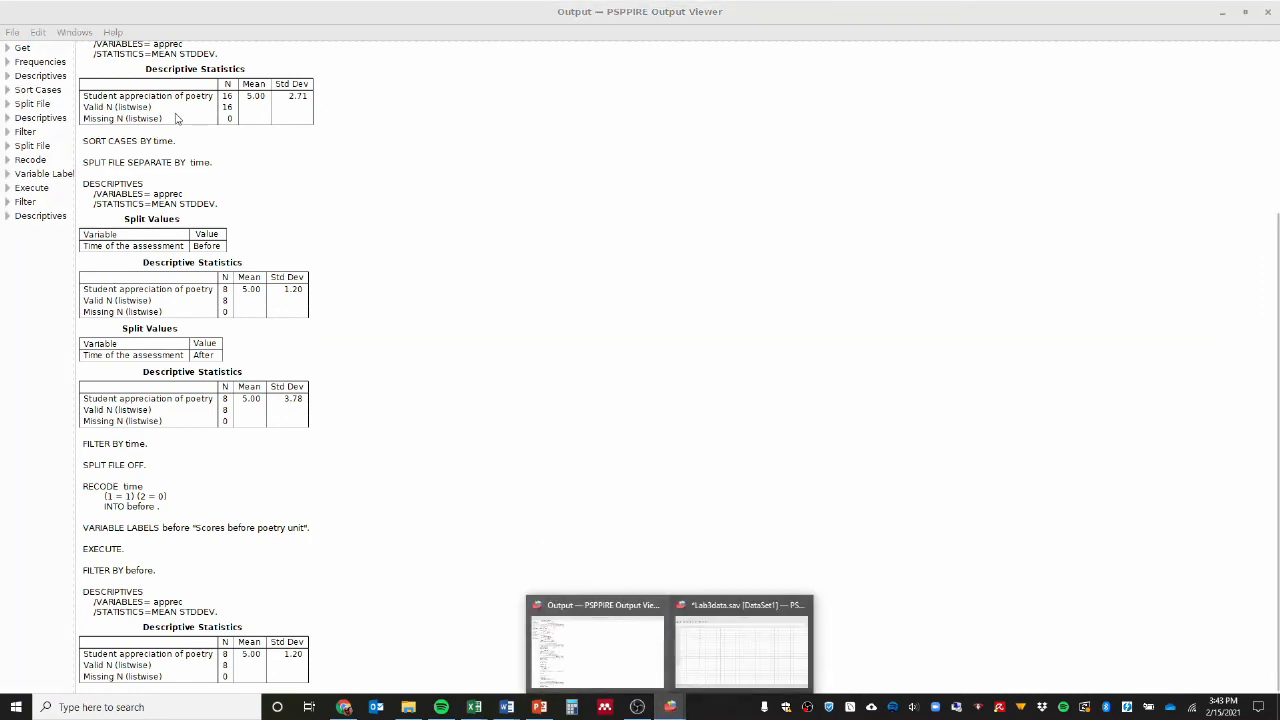
{"action": "left_click", "coordinate": [465, 473]}
{"action": "left_click", "coordinate": [18, 33]}
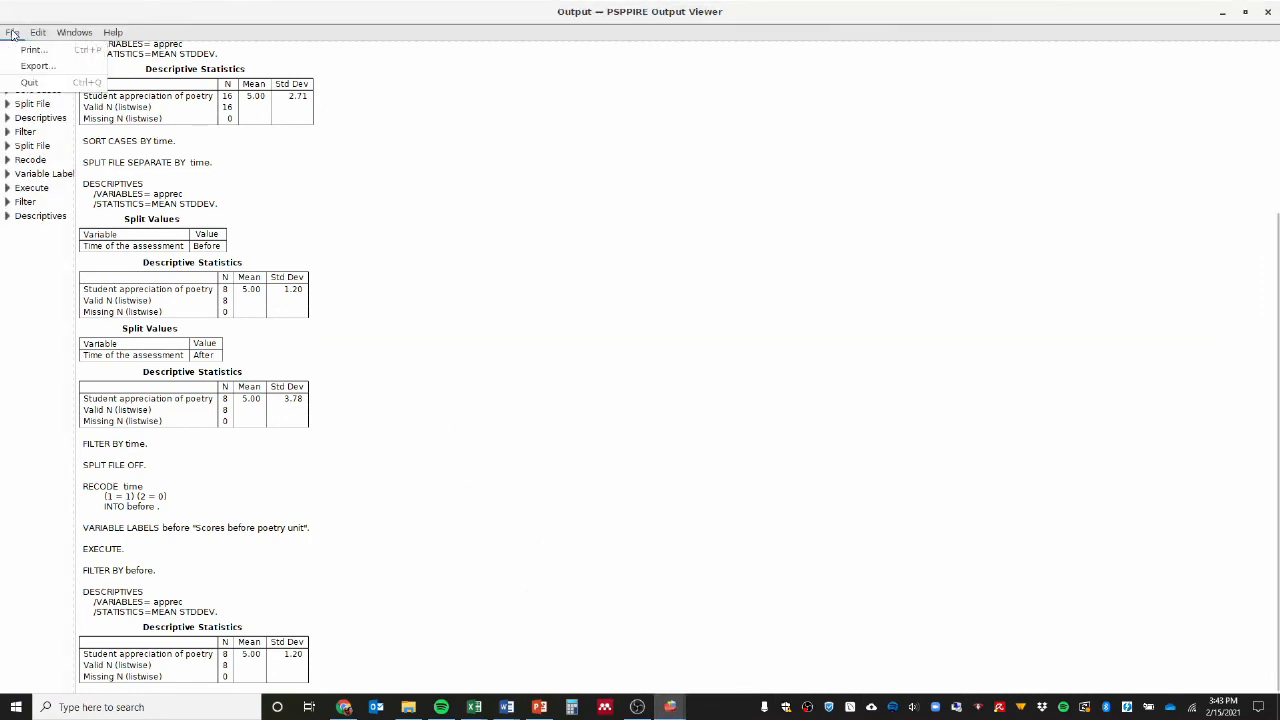
{"action": "left_click", "coordinate": [36, 35]}
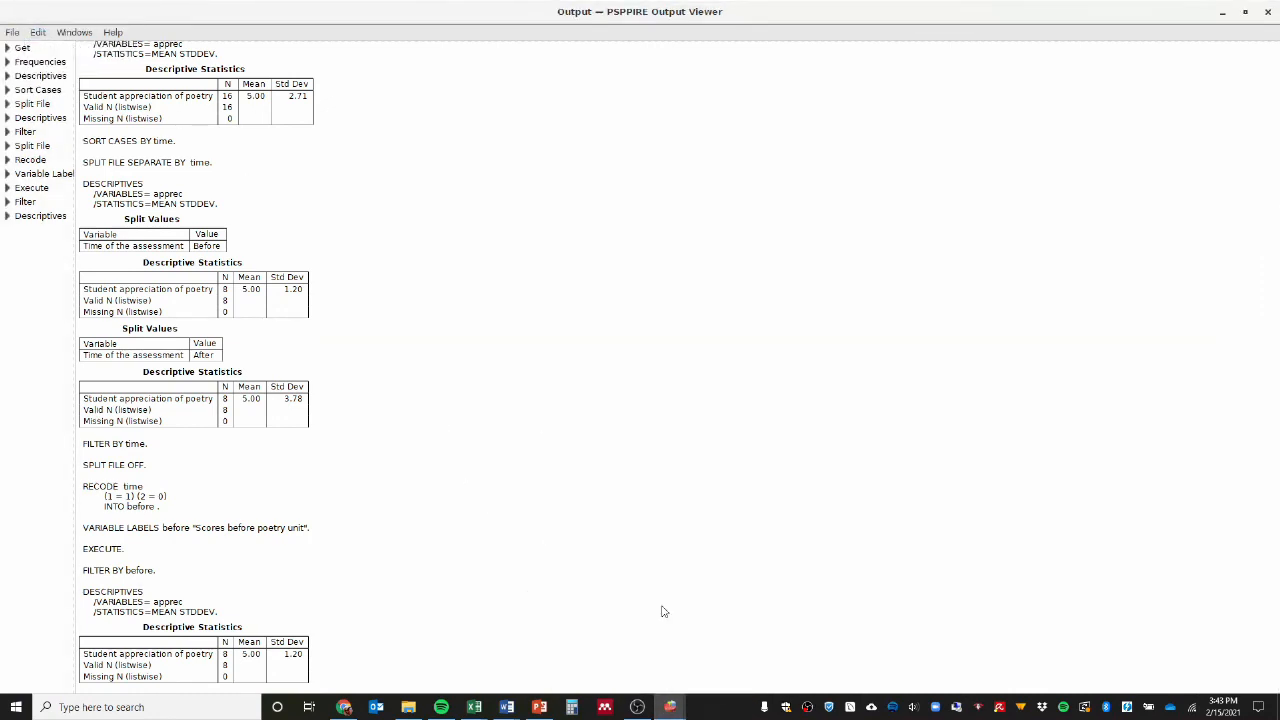
Return to the Lab3data dataset, create a new syntax file, and enter "RECODE time (1=0)(2=2) INTO after.".
{"action": "left_click", "coordinate": [670, 707]}
{"action": "left_click", "coordinate": [681, 655]}
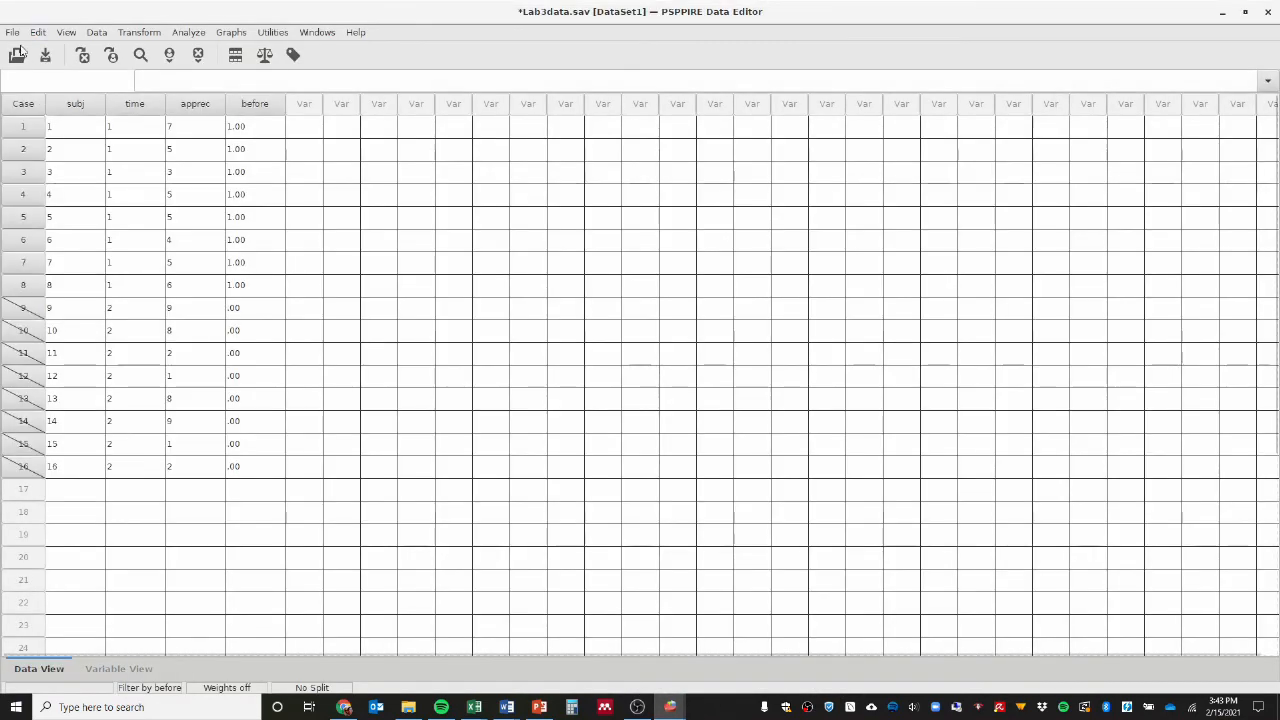
{"action": "left_click", "coordinate": [14, 36]}
{"action": "mouse_move", "coordinate": [56, 49]}
{"action": "left_click", "coordinate": [273, 49]}
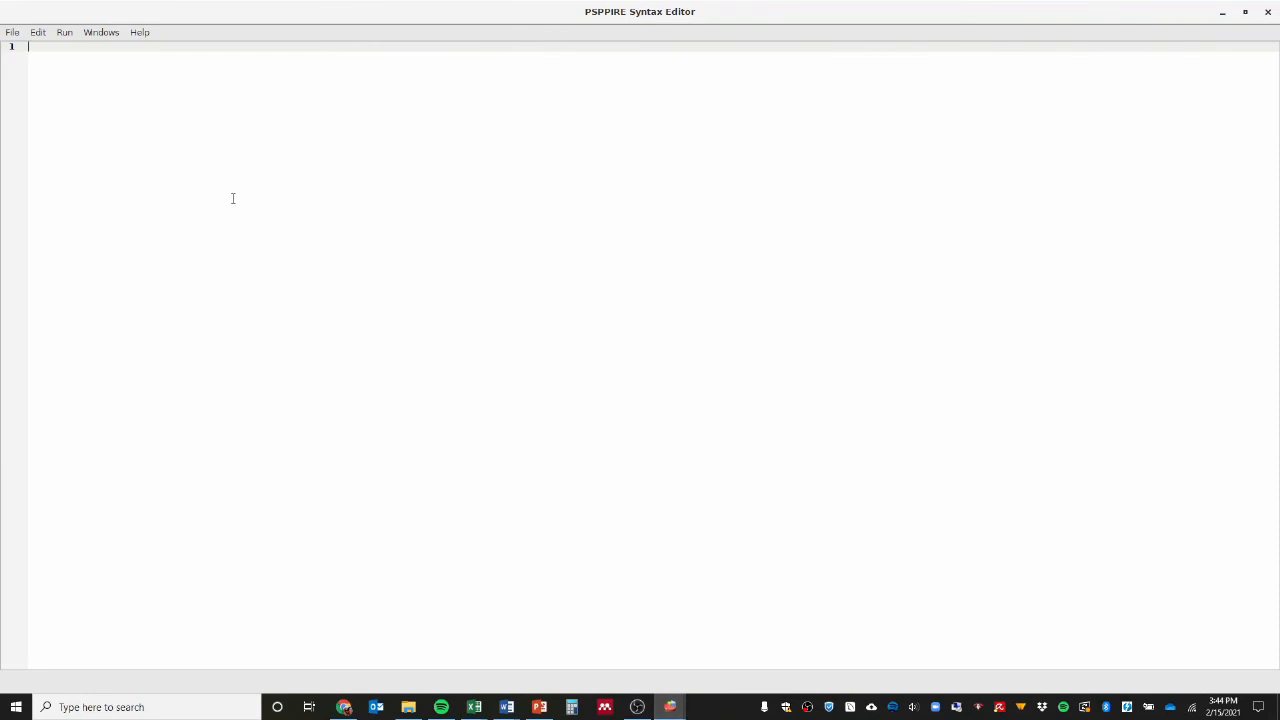
{"action": "type", "text": "RE"}
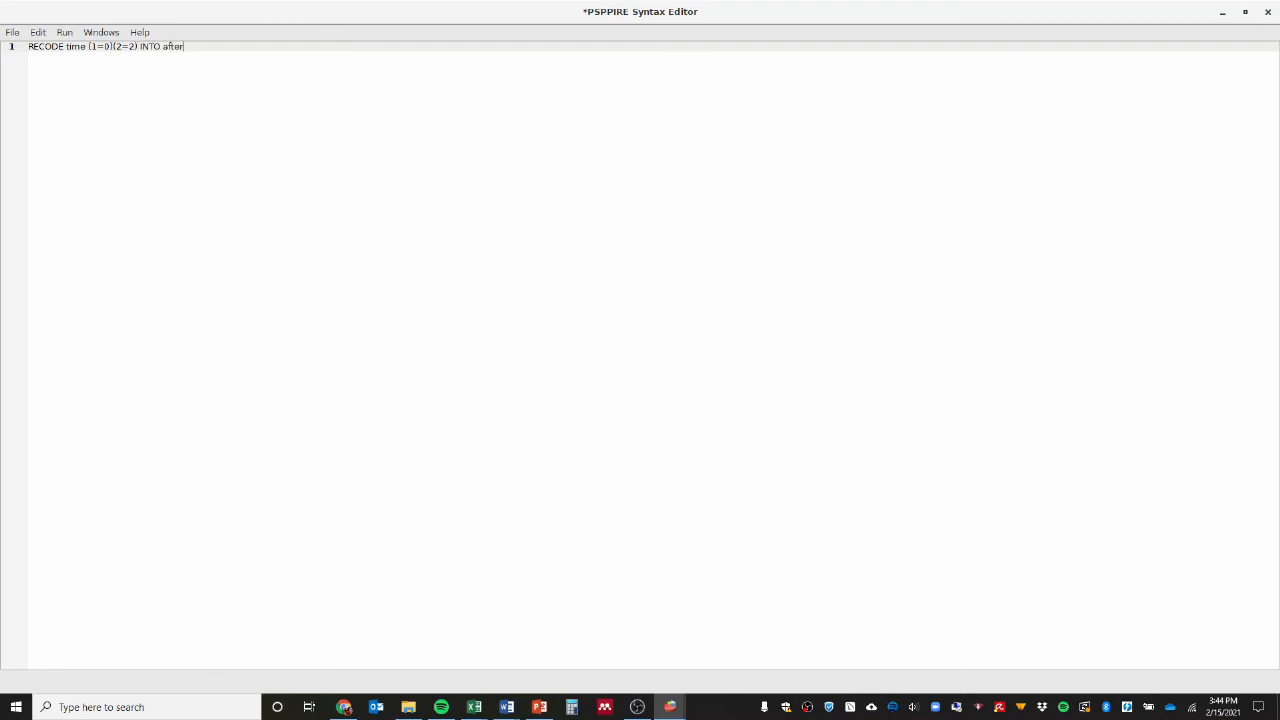
Run the RECODE syntax and return to the Lab3data dataset.
{"action": "left_click", "coordinate": [63, 33]}
{"action": "left_click", "coordinate": [75, 51]}
{"action": "left_click", "coordinate": [672, 710]}
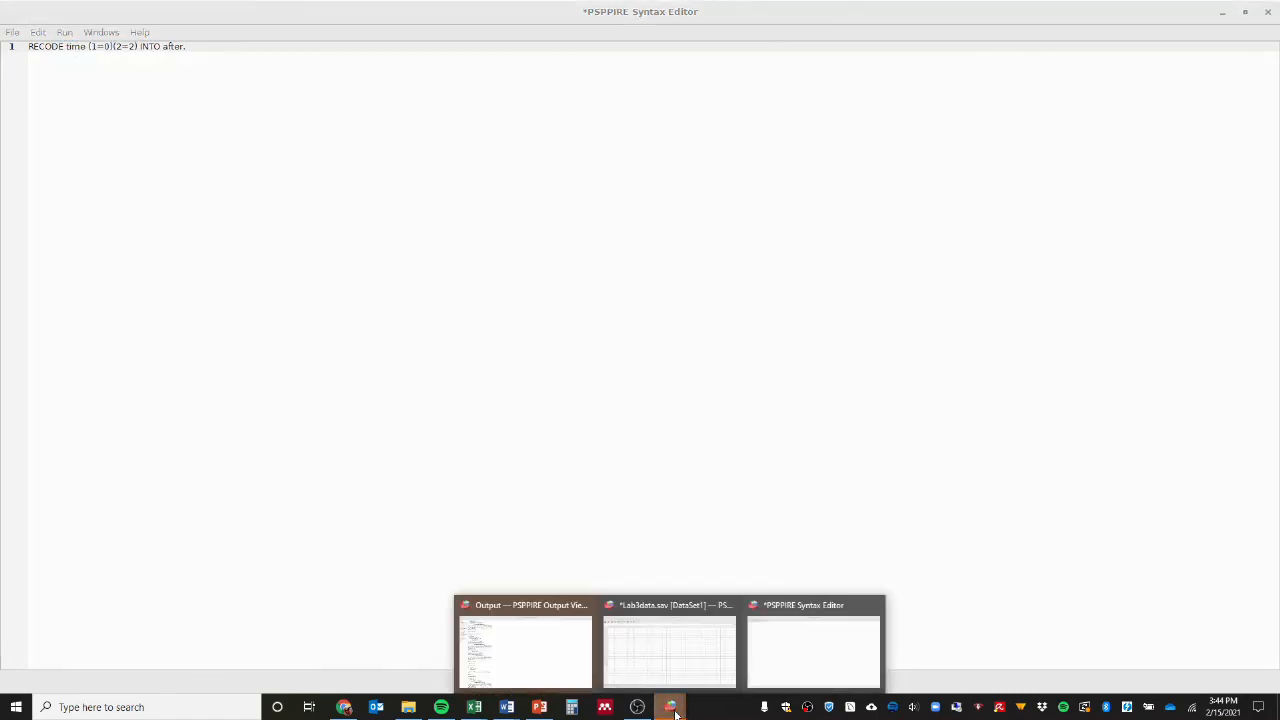
{"action": "left_click", "coordinate": [683, 651]}
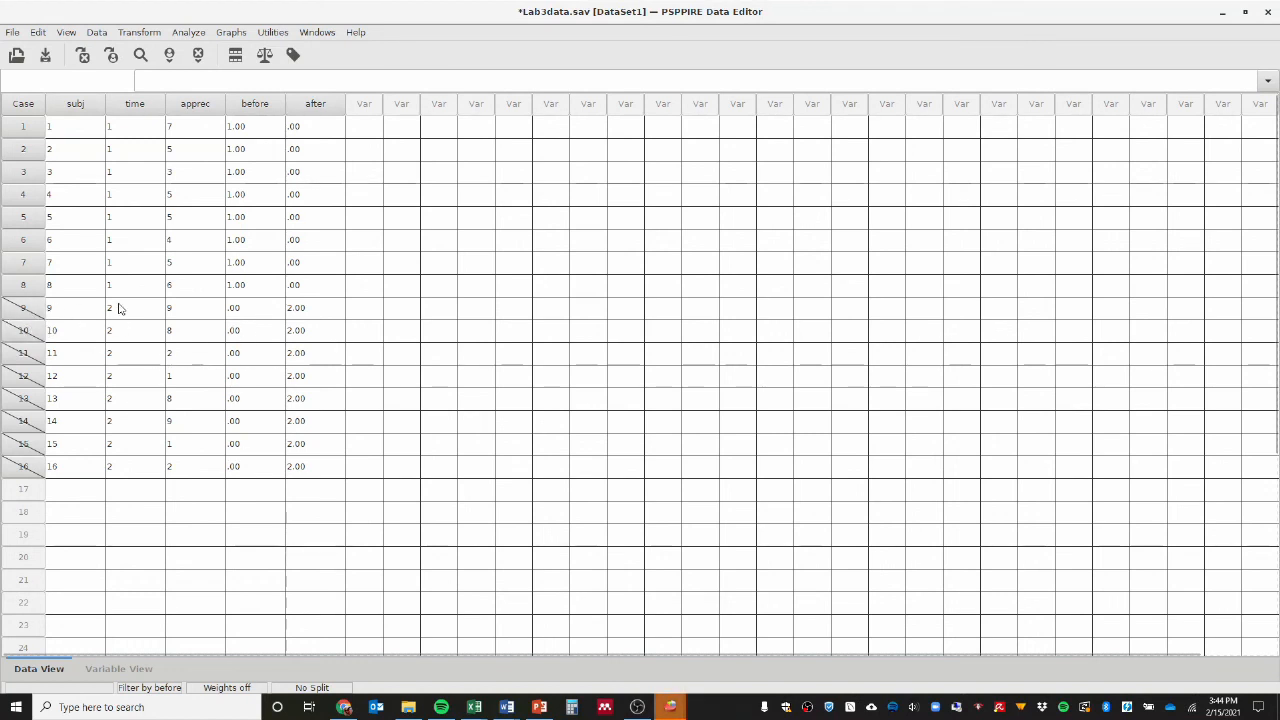
{"action": "left_click", "coordinate": [96, 34]}
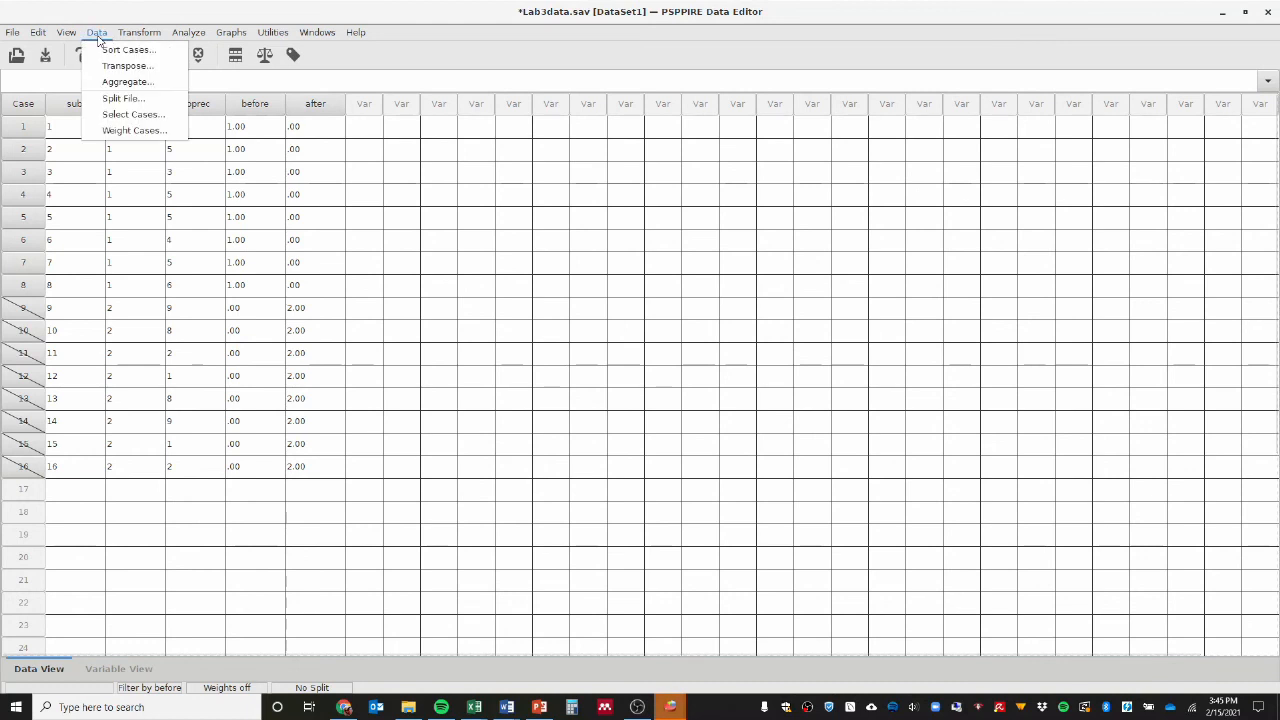
{"action": "left_click", "coordinate": [114, 116]}
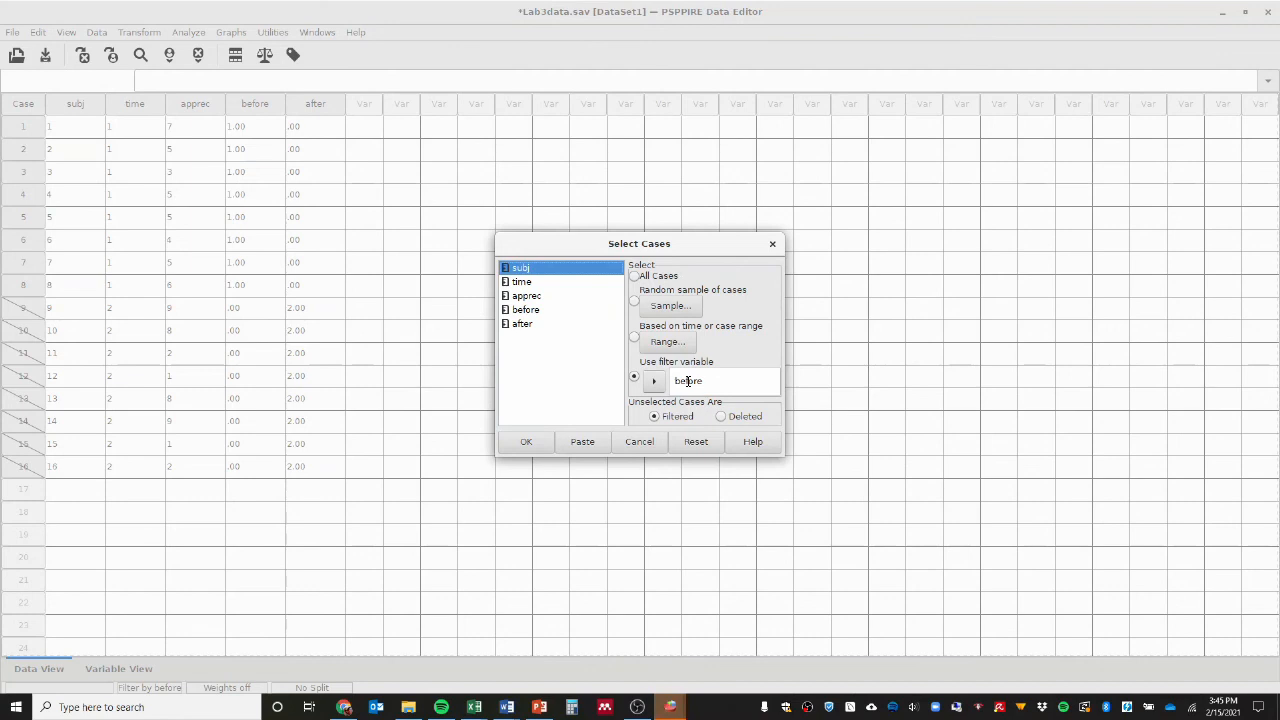
{"action": "left_click", "coordinate": [640, 442]}
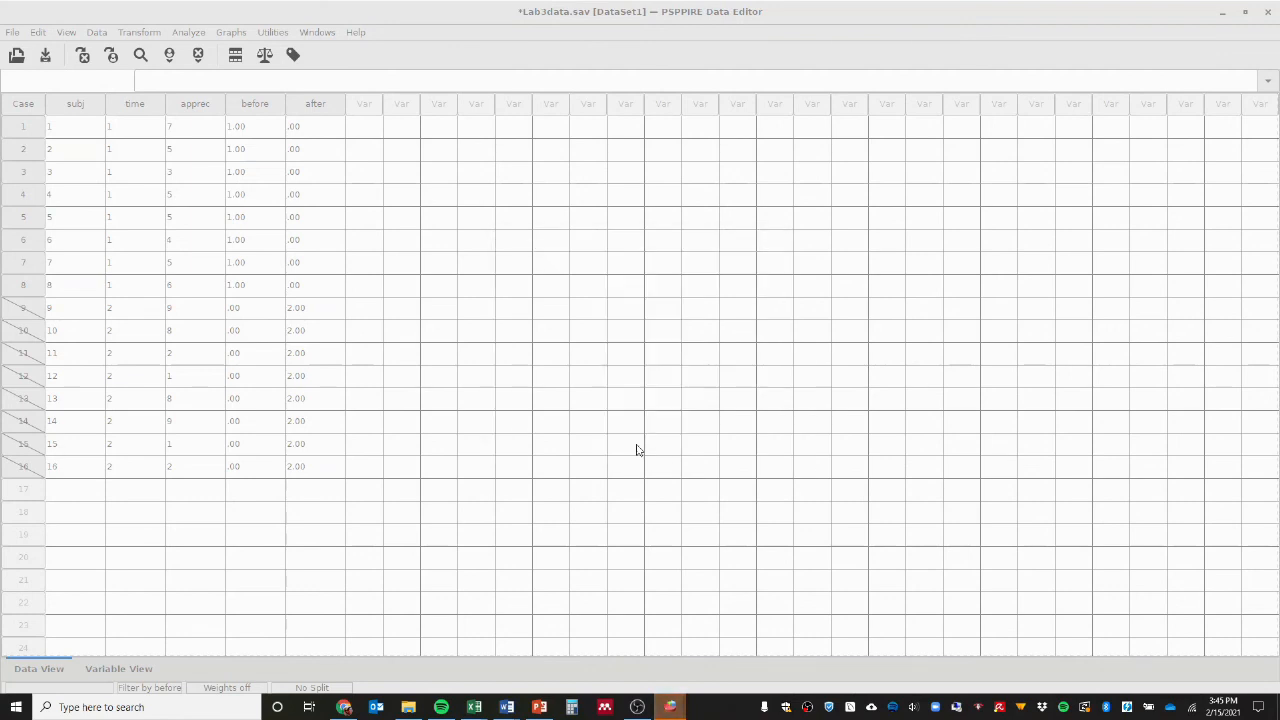
Add the command "FILTER BY after." on a new line below the RECODE command in the syntax file.
{"action": "mouse_move", "coordinate": [670, 707]}
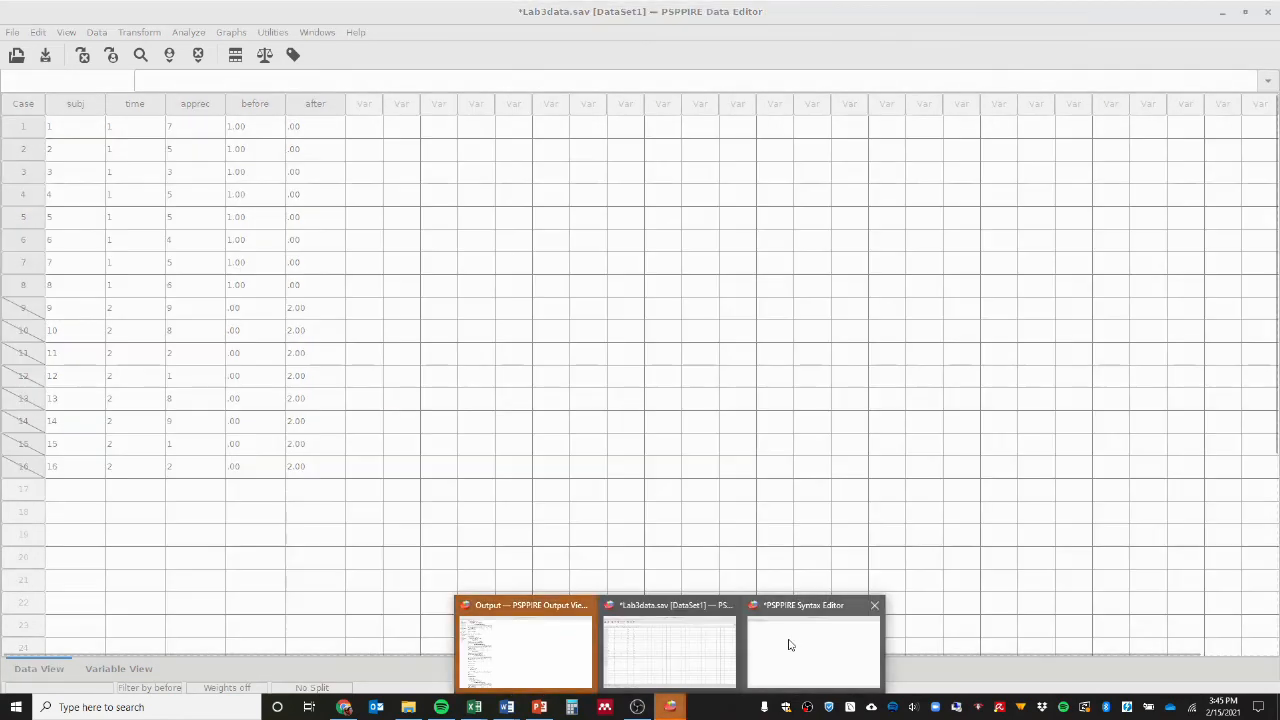
{"action": "left_click", "coordinate": [771, 639]}
{"action": "left_click", "coordinate": [202, 45]}
{"action": "key", "text": "Return"}
{"action": "type", "text": "FILTER BY after."}
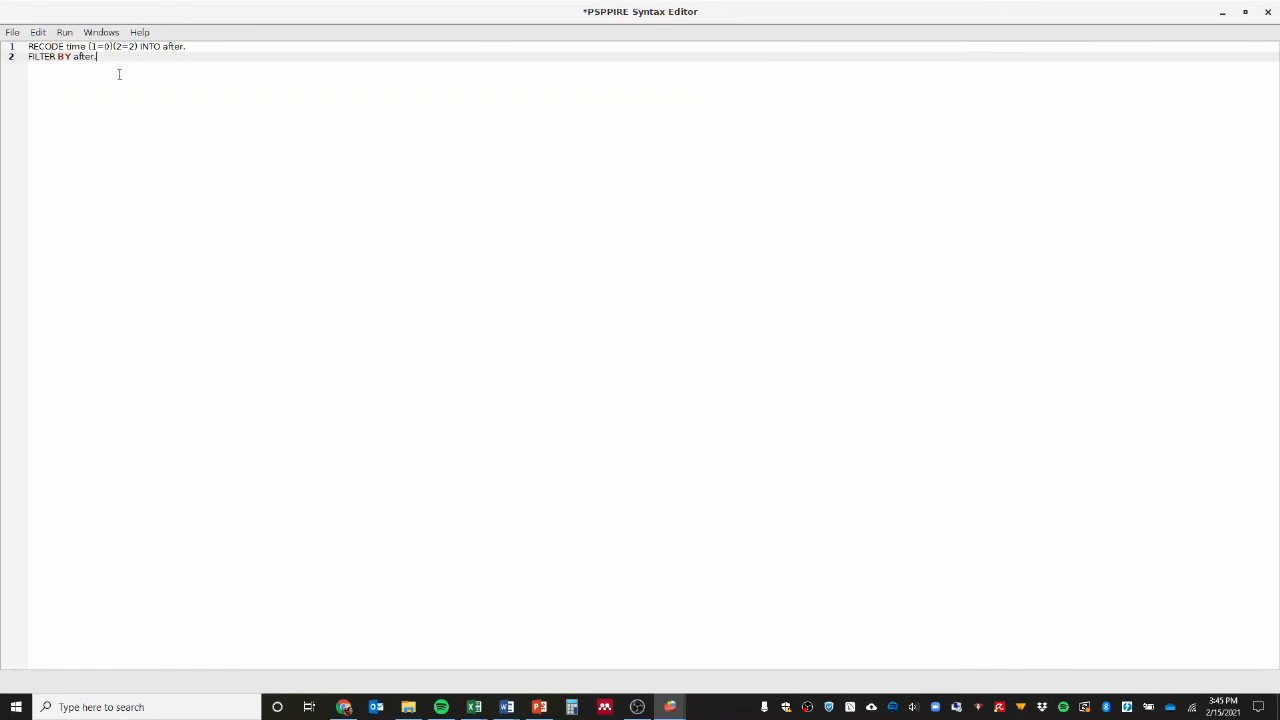
Run the whole syntax file with the RECODE and FILTER commands and return to the Lab3data dataset.
{"action": "left_click", "coordinate": [67, 34]}
{"action": "left_click", "coordinate": [72, 46]}
{"action": "left_click", "coordinate": [670, 707]}
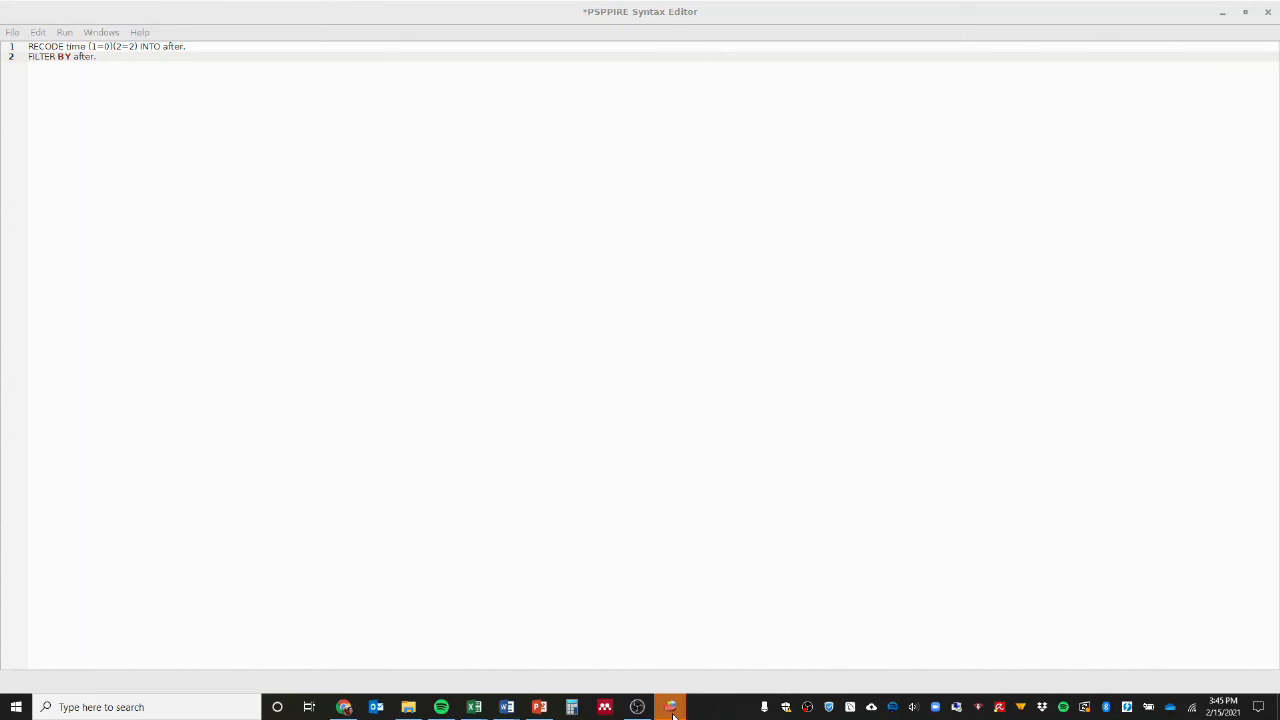
{"action": "left_click", "coordinate": [652, 644]}
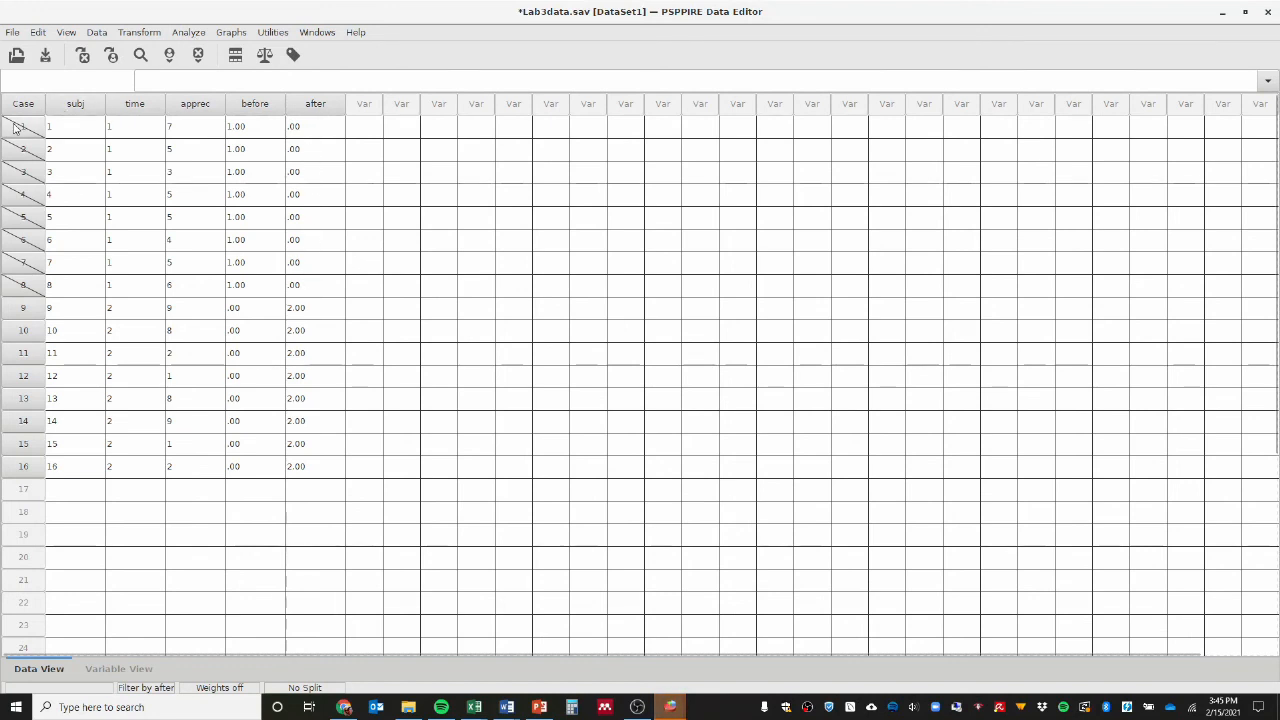
Run Descriptives on apprec with the mean and standard deviation for the cases filtered by after, and show the output.
{"action": "left_click", "coordinate": [191, 34]}
{"action": "mouse_move", "coordinate": [260, 49]}
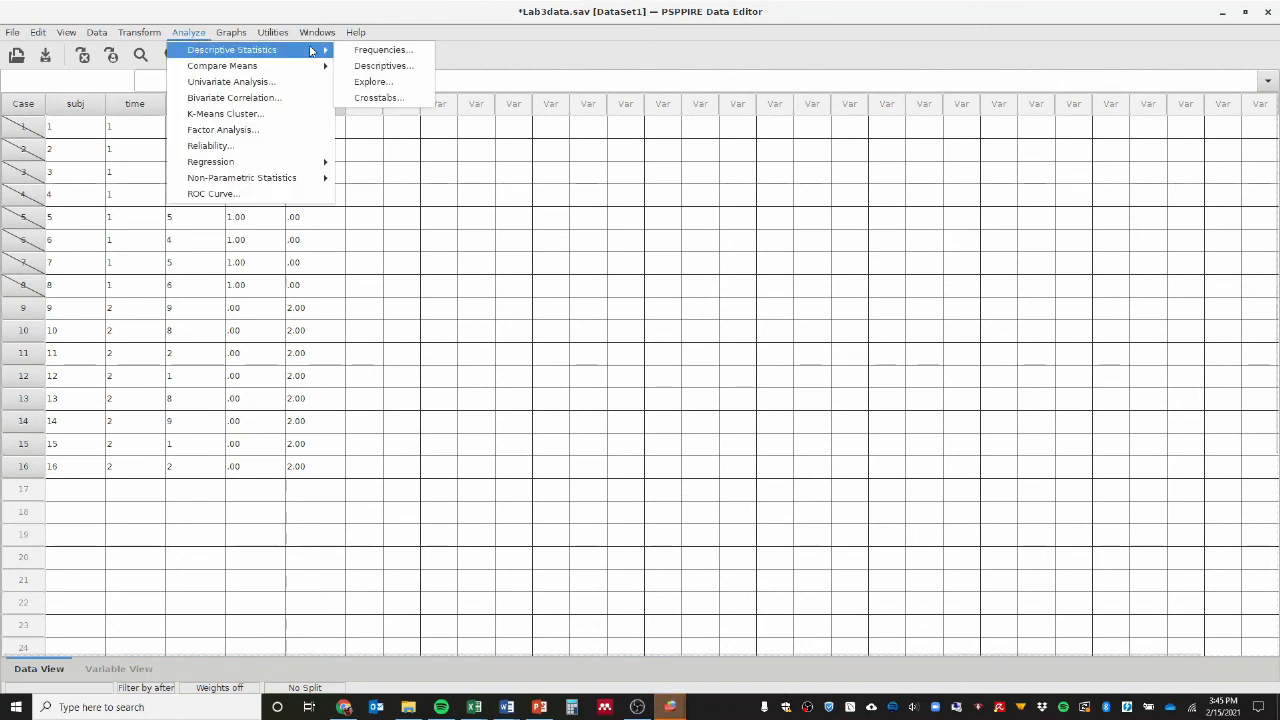
{"action": "left_click", "coordinate": [370, 66]}
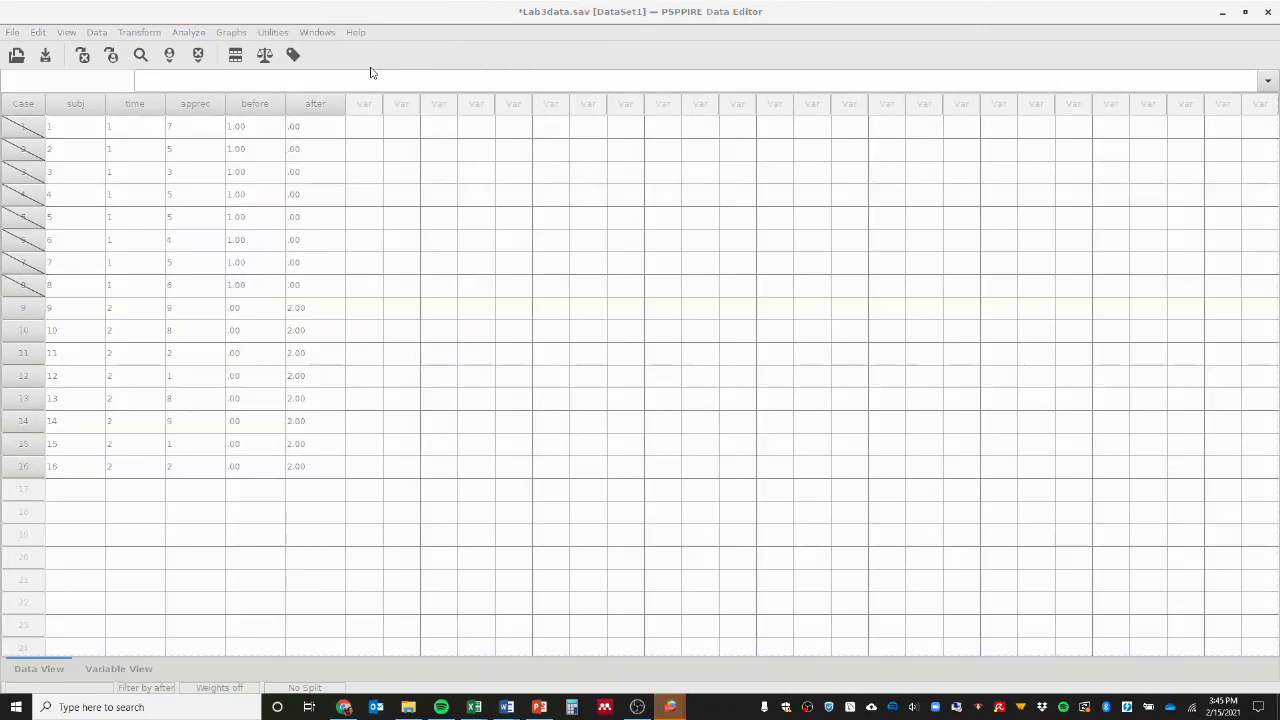
{"action": "left_click", "coordinate": [757, 165]}
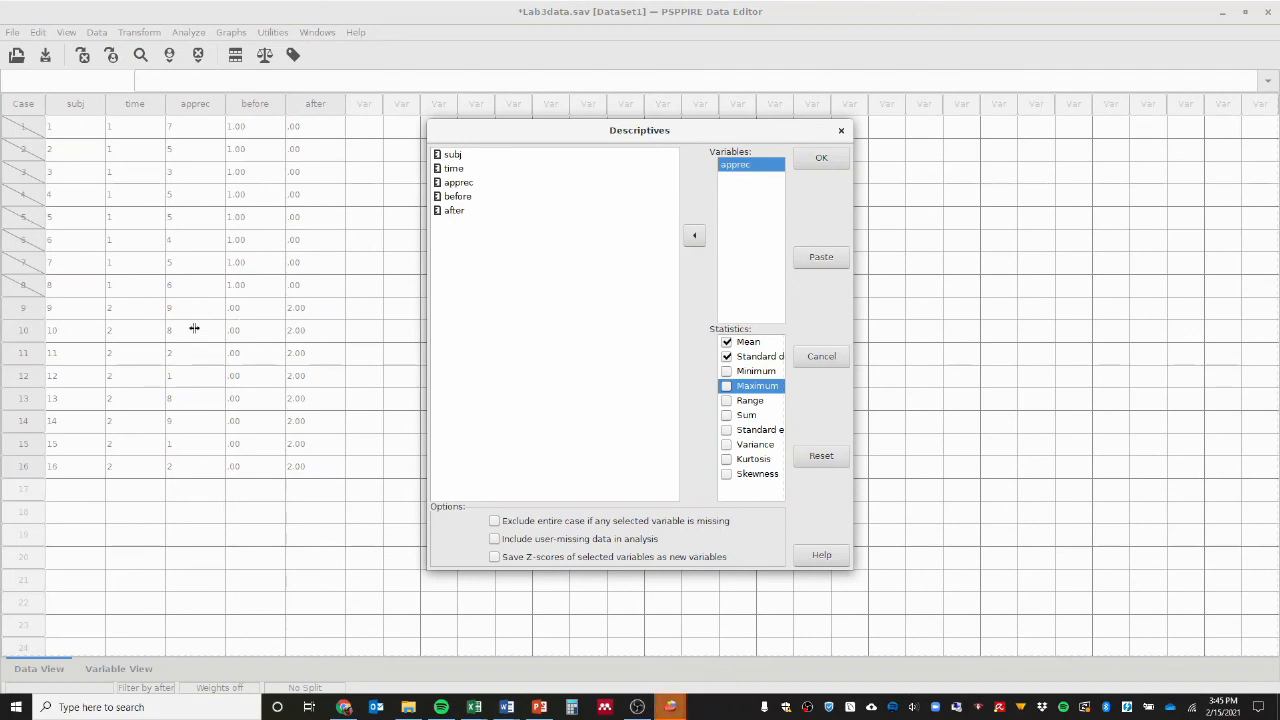
{"action": "left_click", "coordinate": [821, 159]}
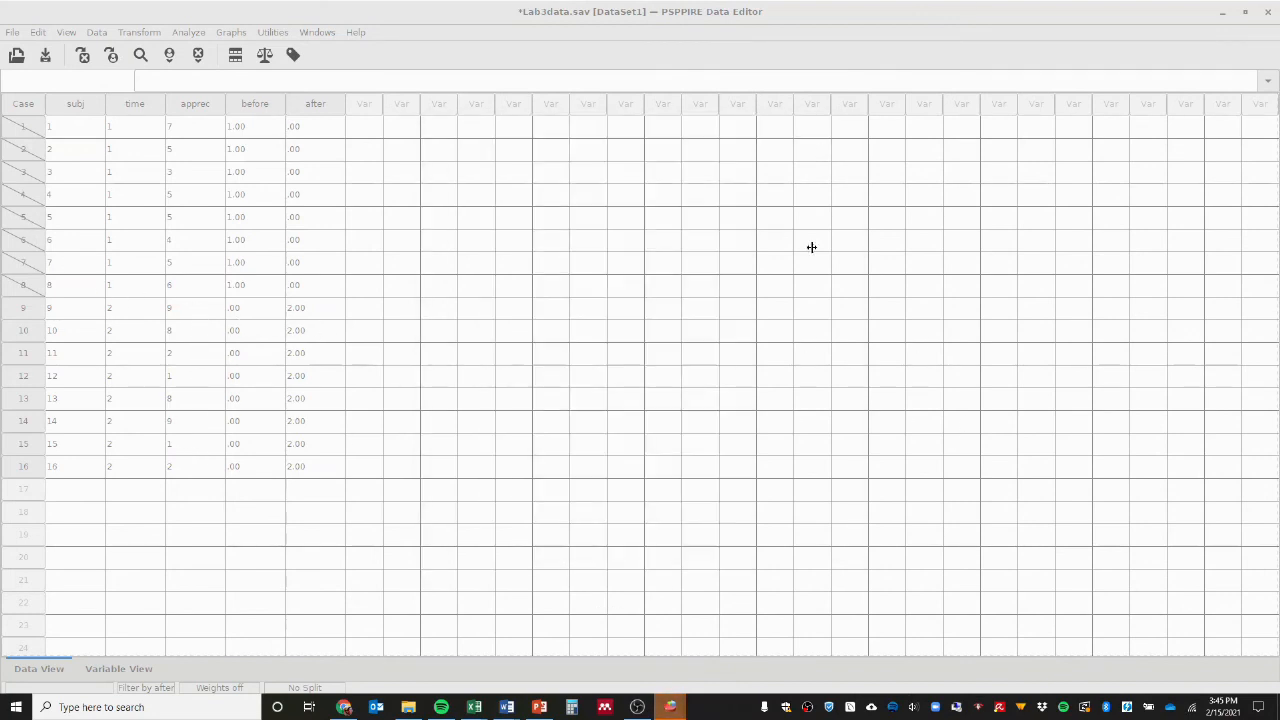
{"action": "left_click", "coordinate": [676, 707]}
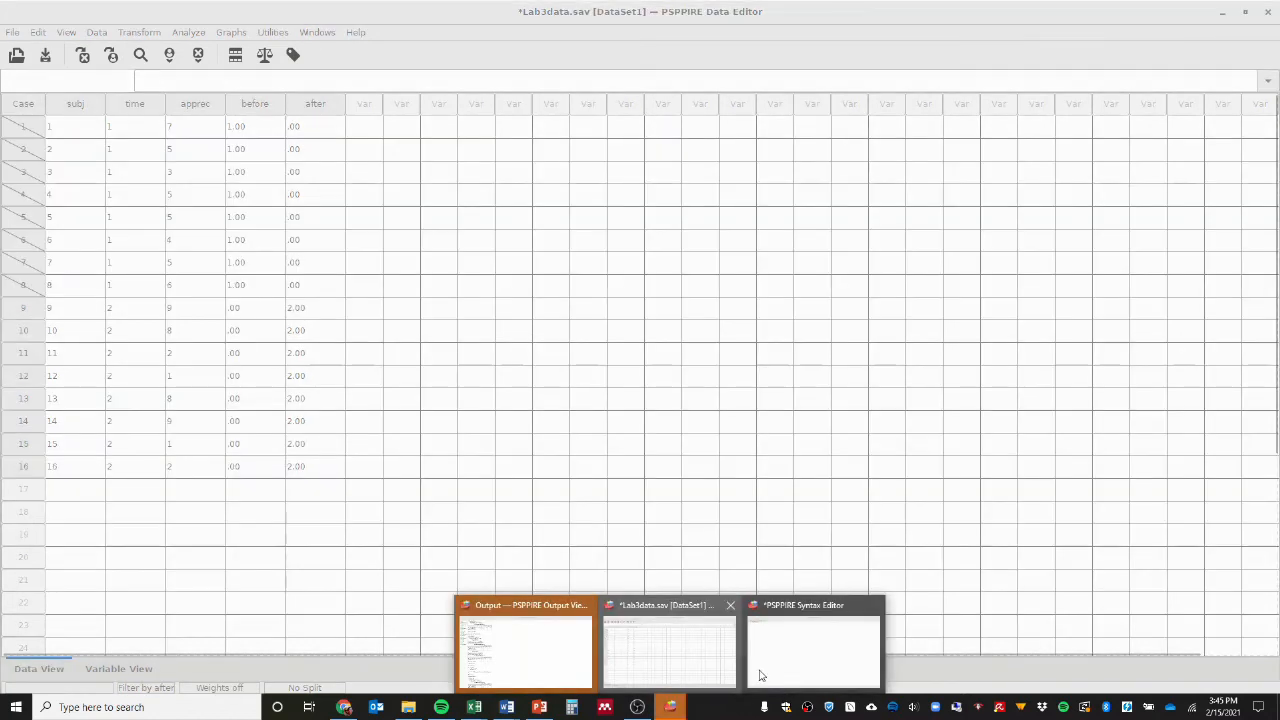
{"action": "left_click", "coordinate": [700, 656]}
{"action": "left_click", "coordinate": [673, 710]}
{"action": "left_click", "coordinate": [557, 641]}
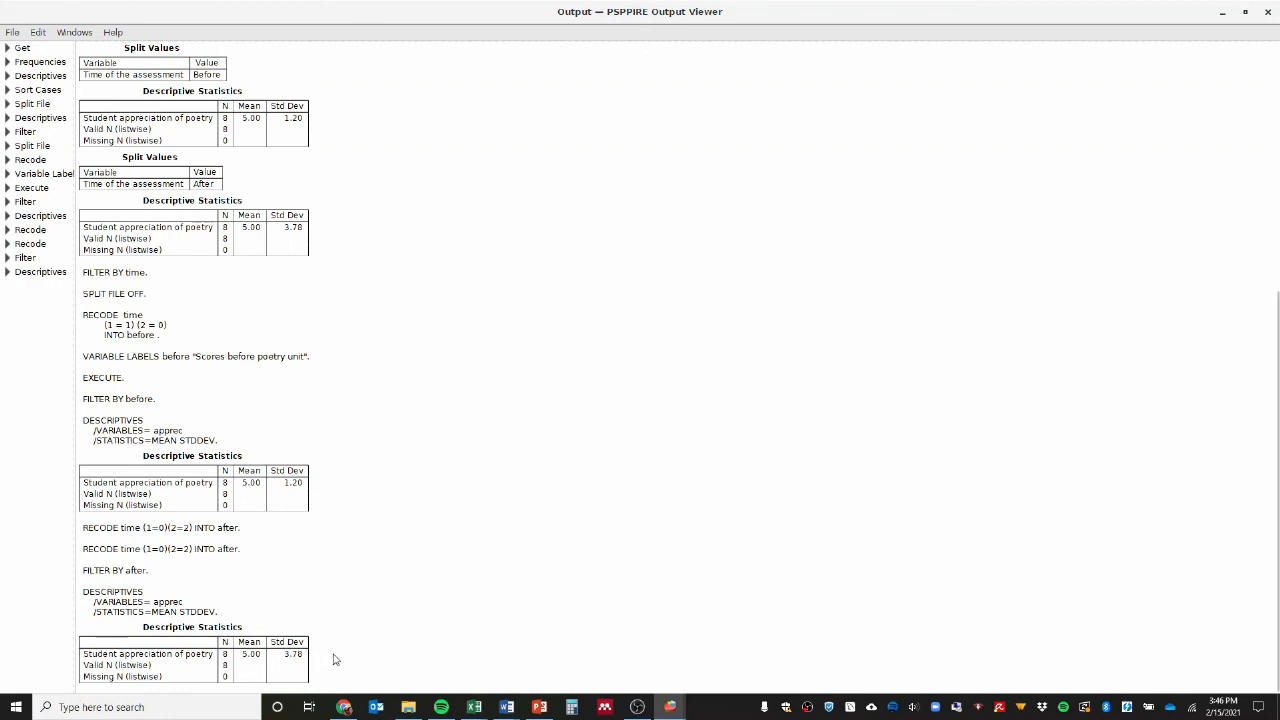
Return to the Lab3data dataset and reset the case selection to All Cases.
{"action": "mouse_move", "coordinate": [670, 705]}
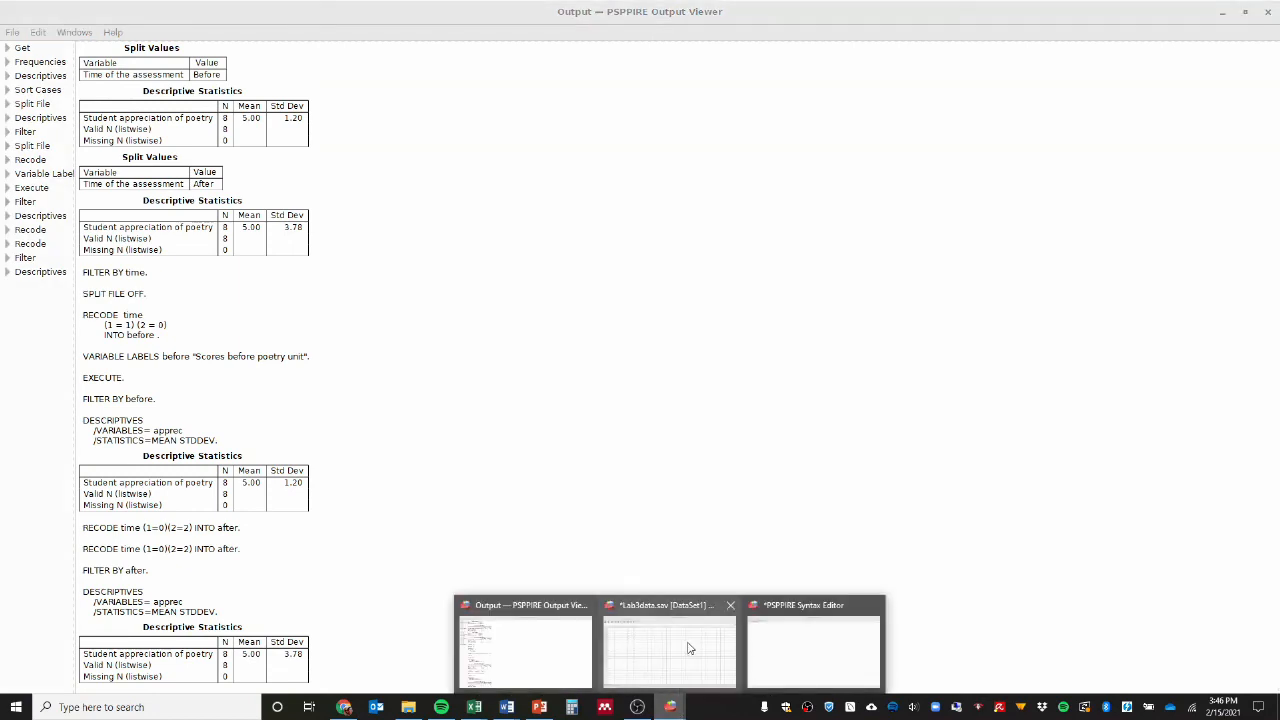
{"action": "left_click", "coordinate": [685, 652]}
{"action": "left_click", "coordinate": [99, 33]}
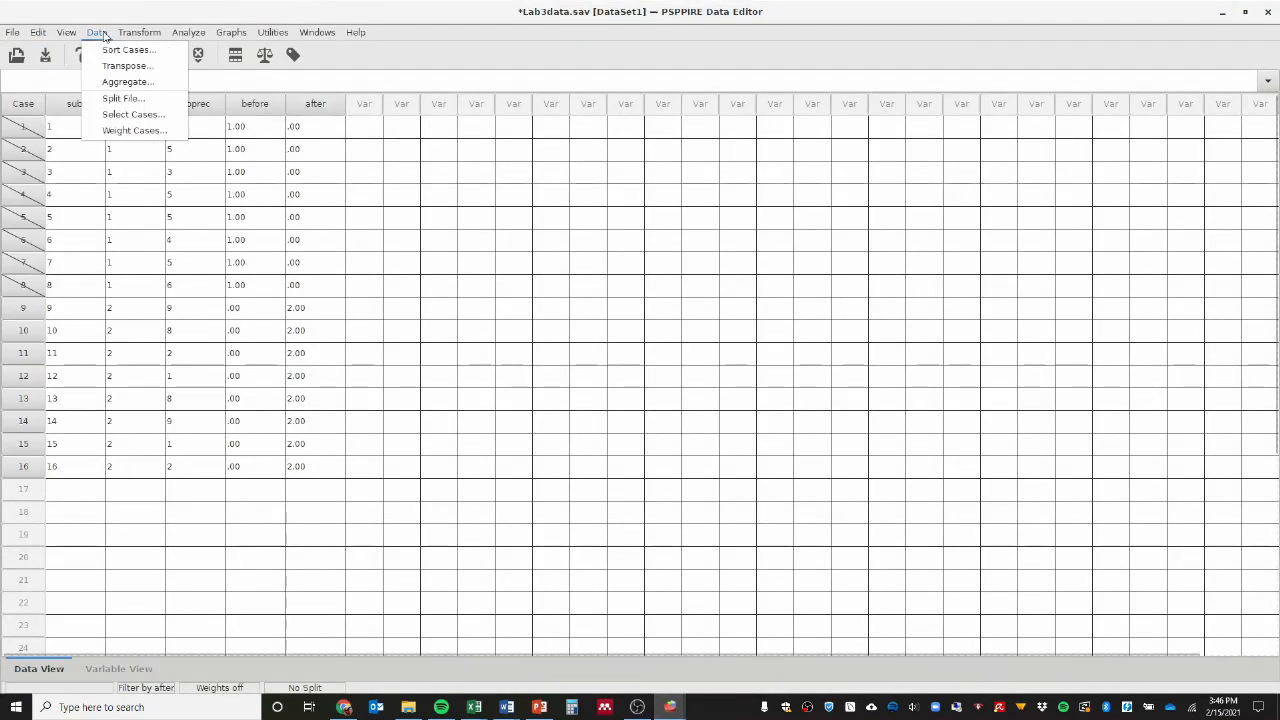
{"action": "left_click", "coordinate": [117, 116]}
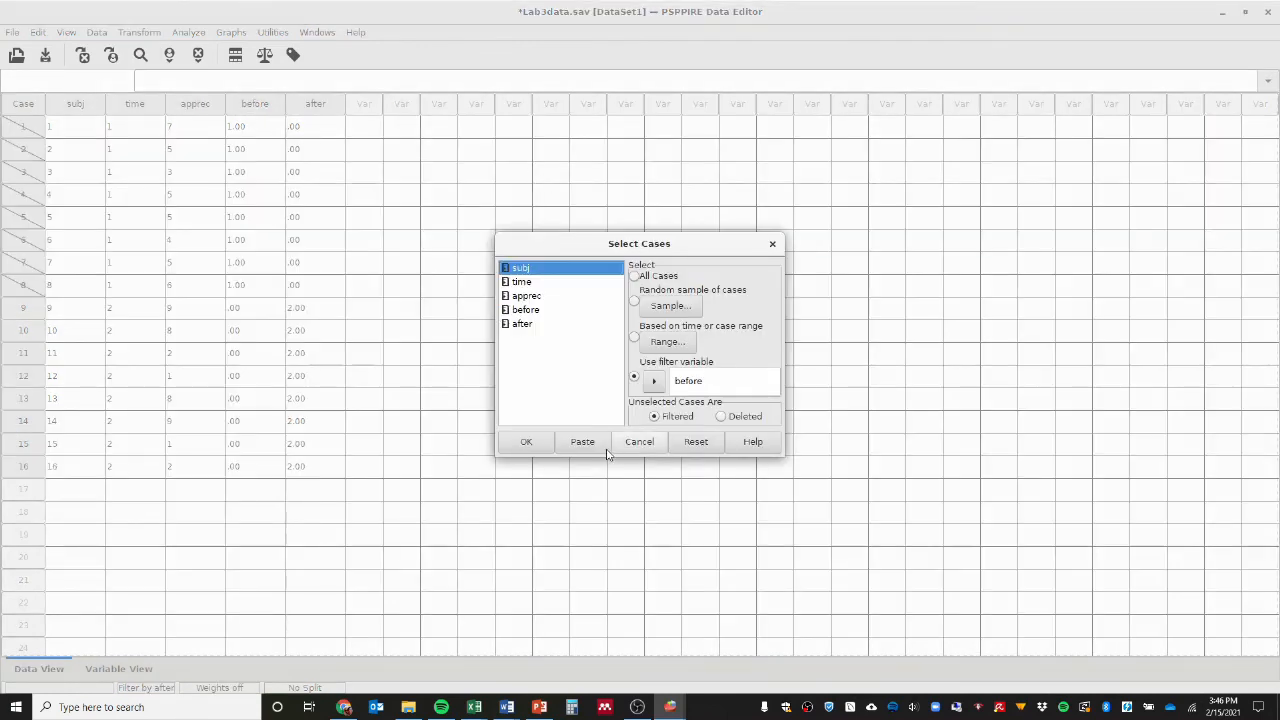
{"action": "left_click", "coordinate": [686, 447]}
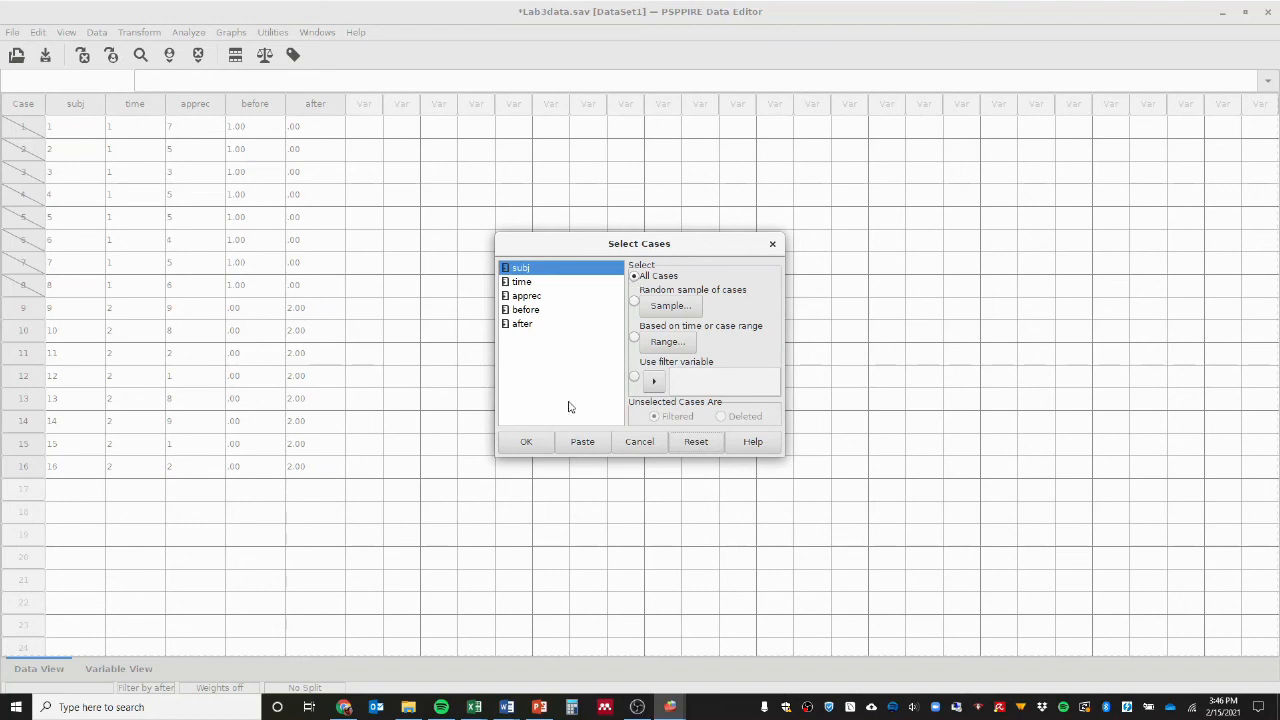
{"action": "left_click", "coordinate": [527, 442]}
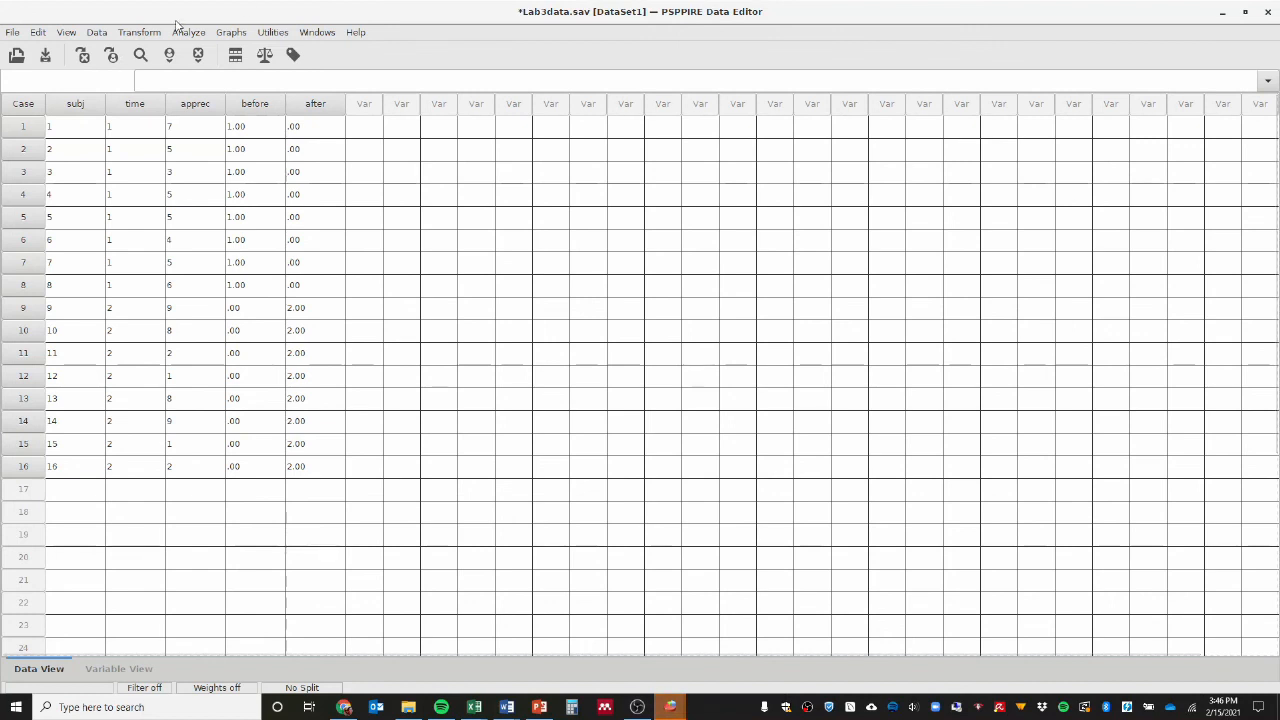
Run Descriptives on apprec with the mean and standard deviation for all cases, view the output, and return to the dataset.
{"action": "left_click", "coordinate": [184, 32]}
{"action": "mouse_move", "coordinate": [320, 50]}
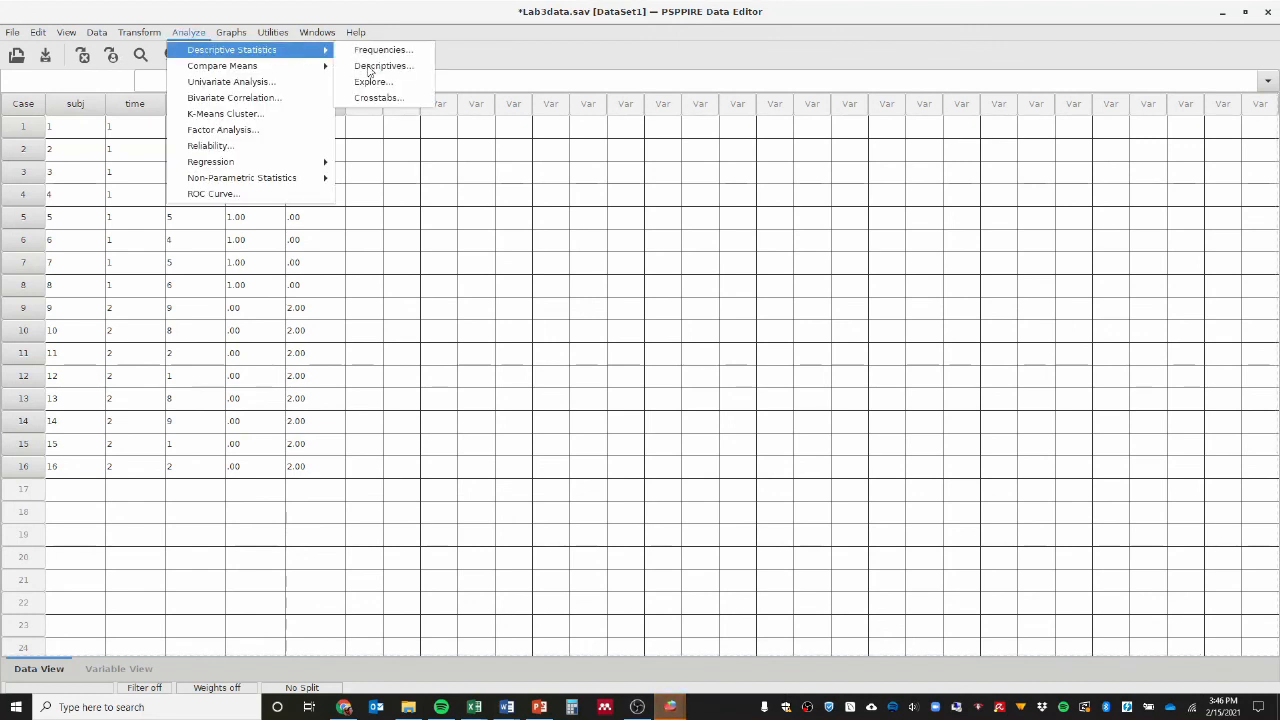
{"action": "left_click", "coordinate": [370, 66]}
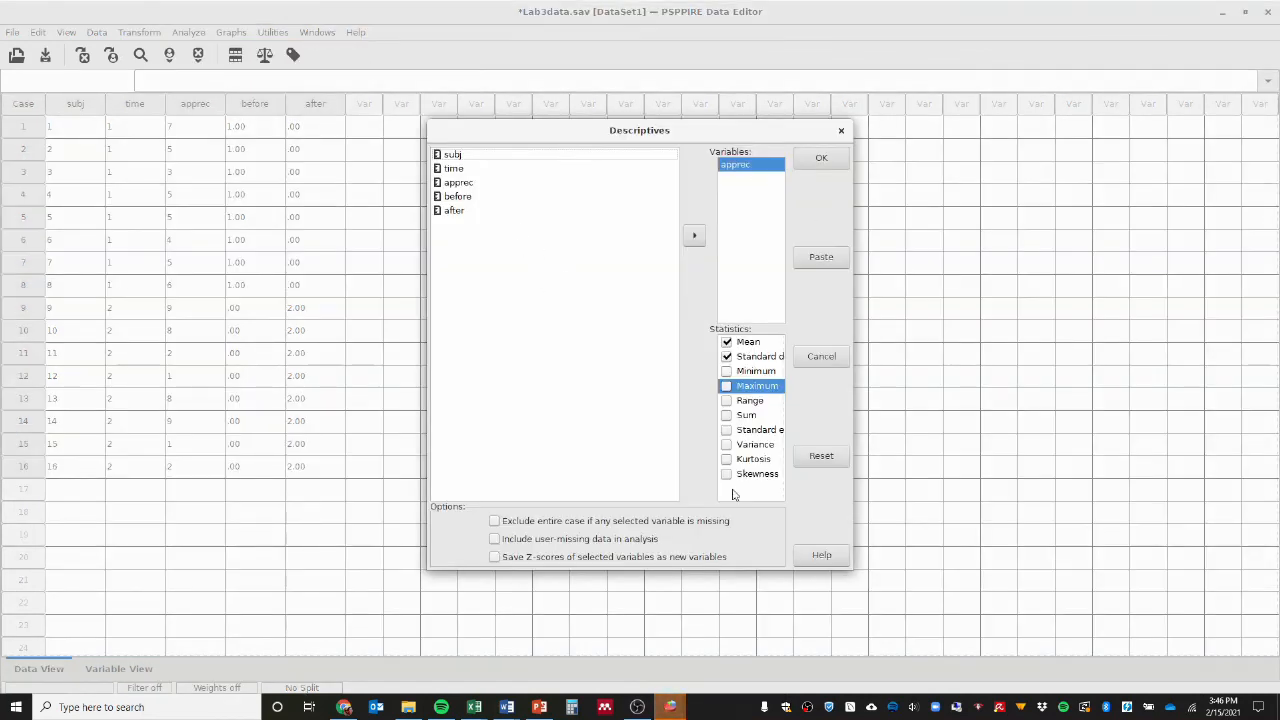
{"action": "left_click", "coordinate": [826, 160]}
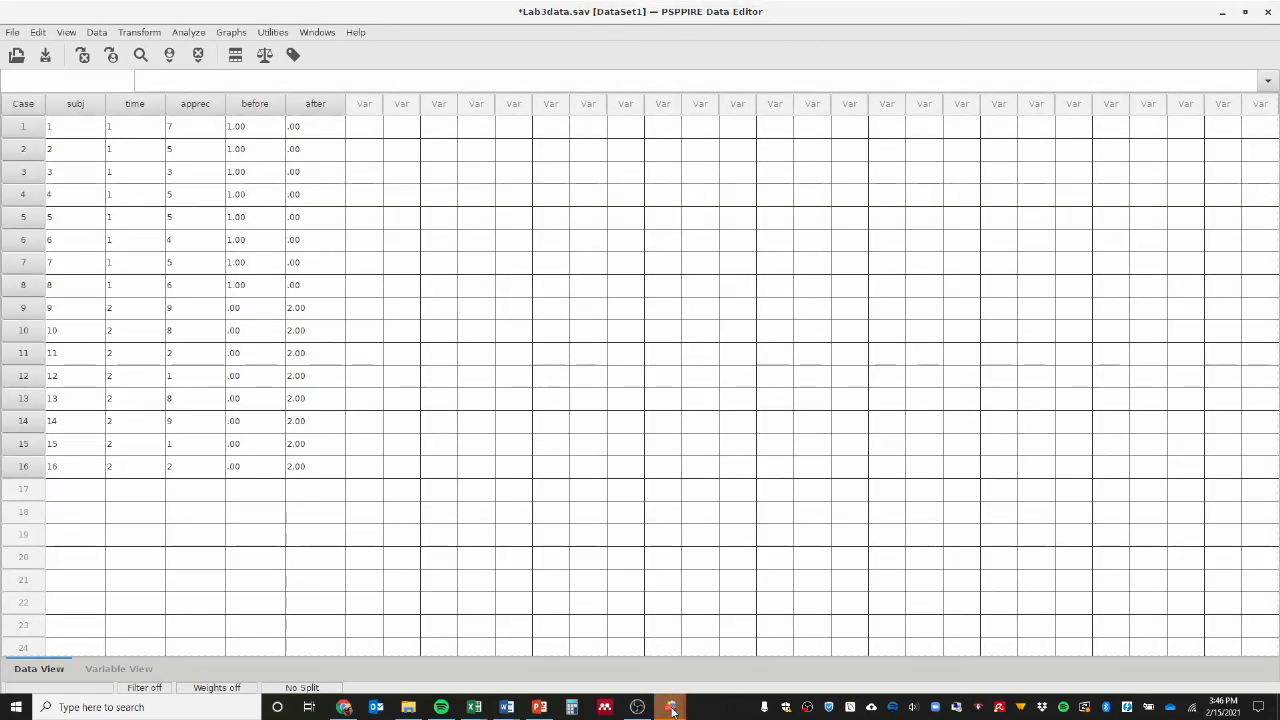
{"action": "mouse_move", "coordinate": [672, 708]}
{"action": "left_click", "coordinate": [551, 646]}
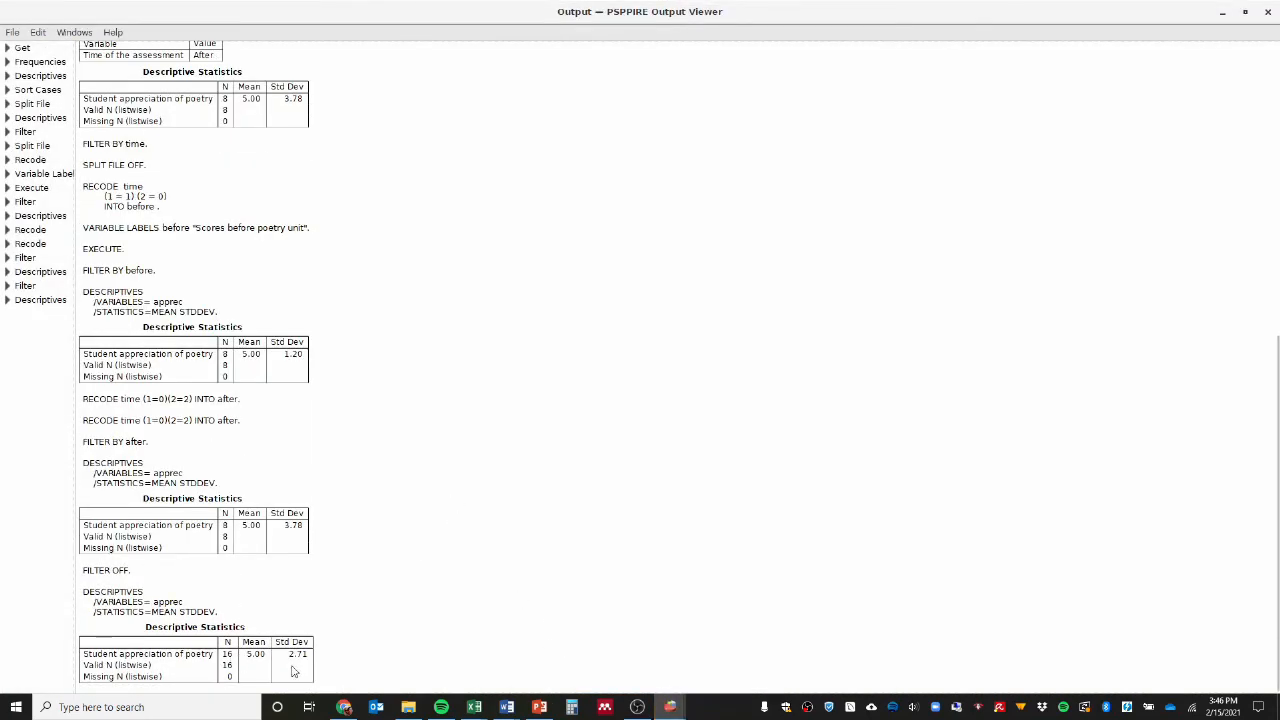
{"action": "mouse_move", "coordinate": [668, 714]}
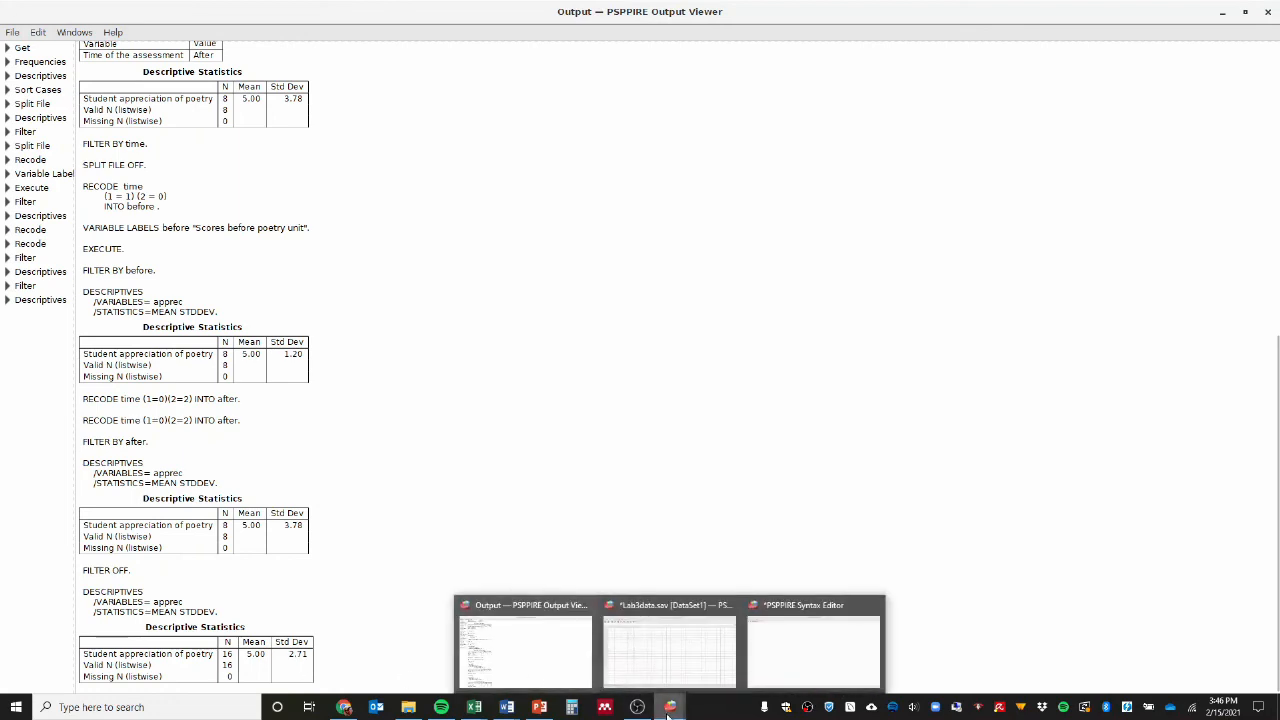
{"action": "left_click", "coordinate": [666, 652]}
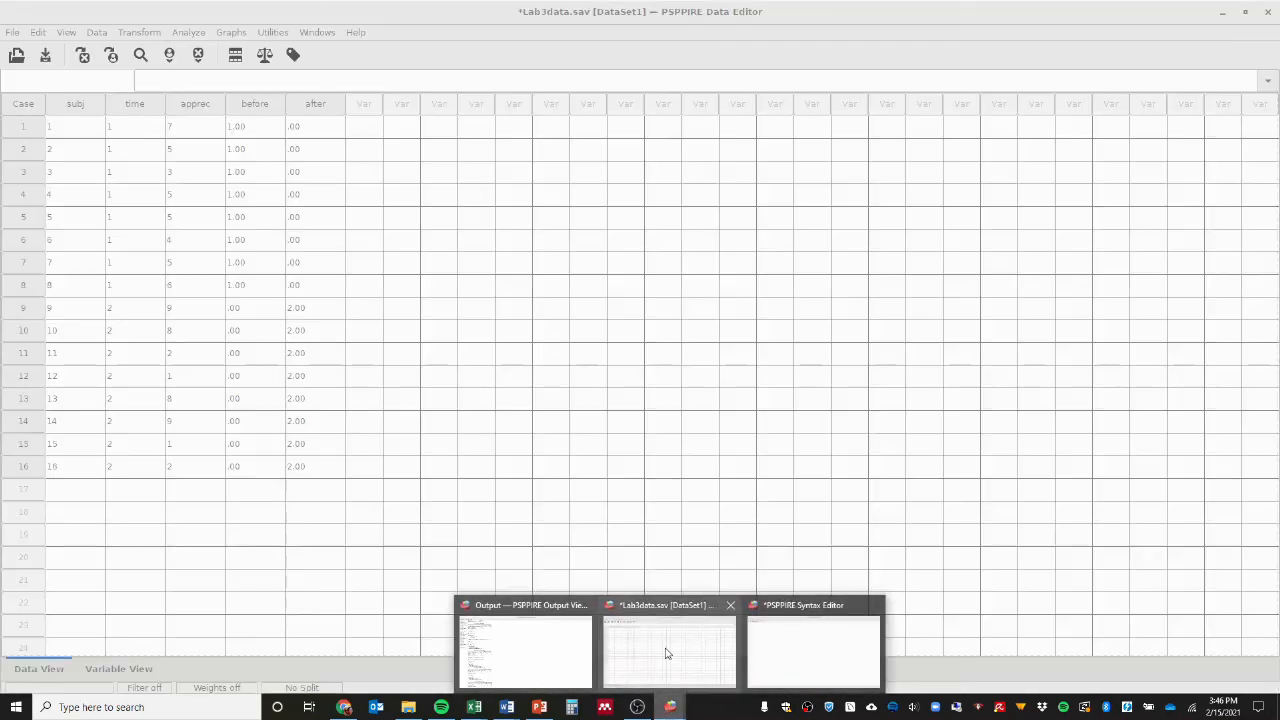